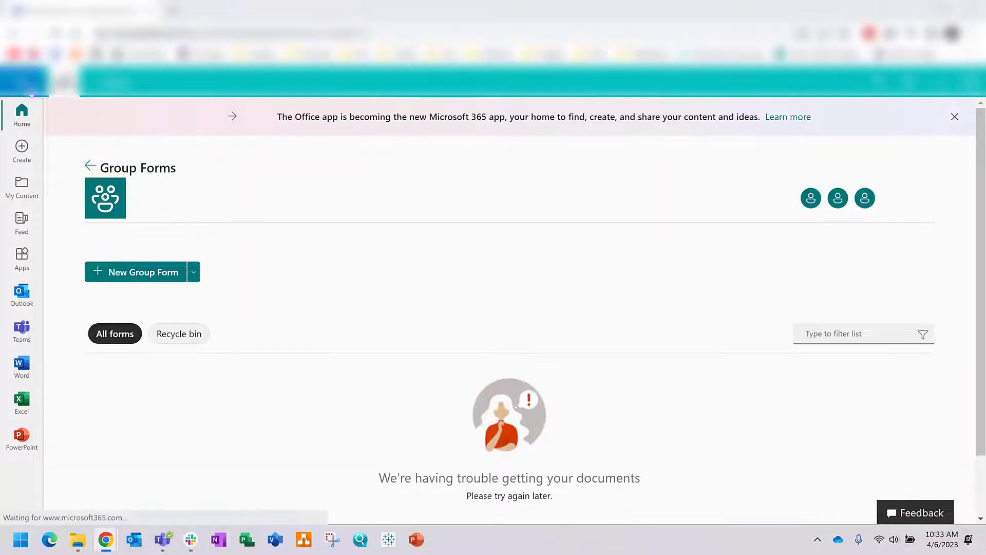
Step: Open Microsoft Forms from the app launcher, go to the VR/AR/XR group's forms, and start a new form
left_click(23, 81)
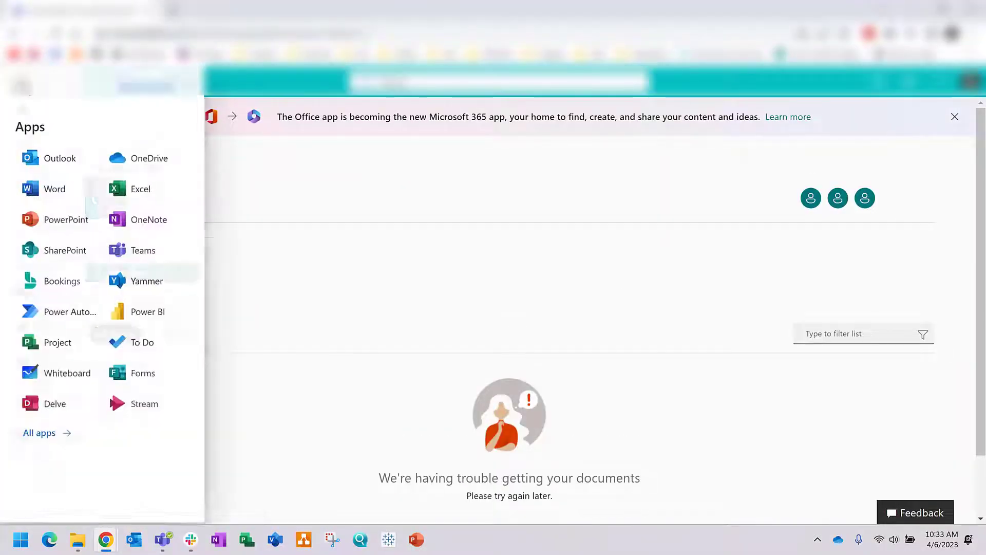
left_click(142, 375)
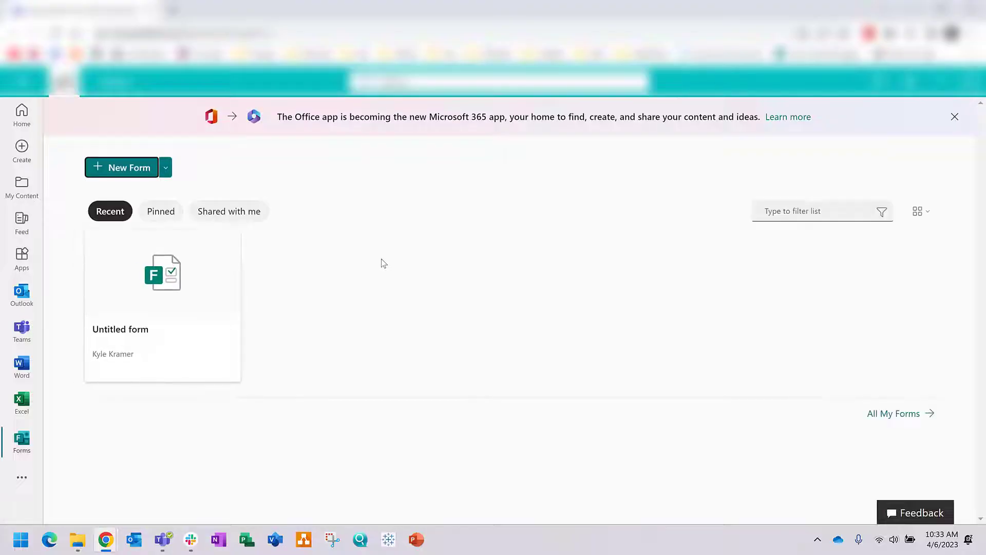
scroll(375, 265, "down", 3)
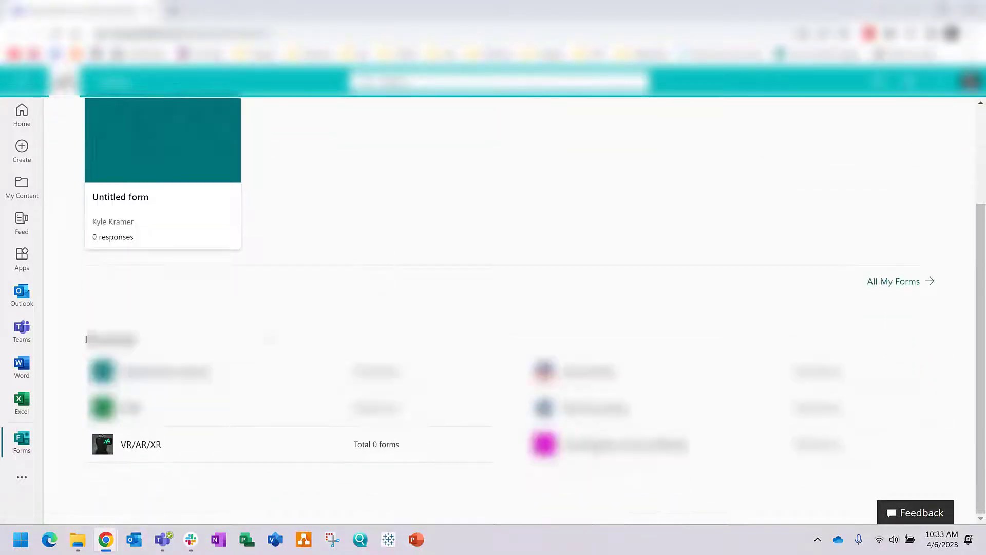
left_click(150, 457)
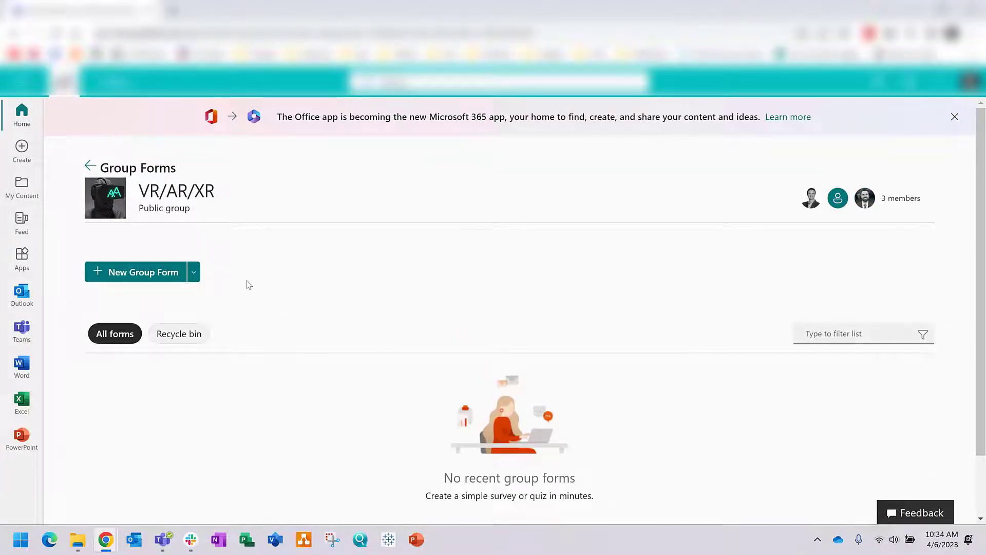
left_click(141, 278)
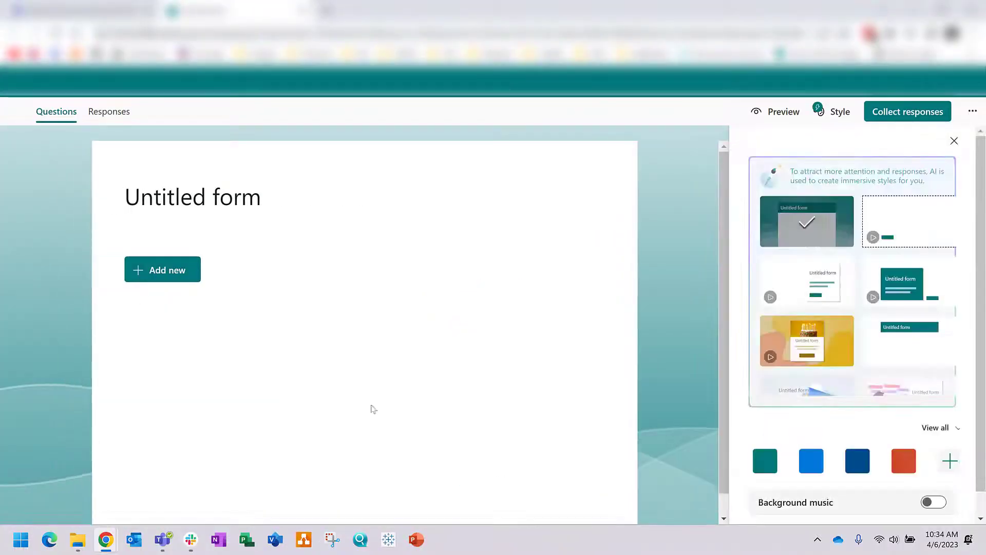
Step: Retitle the new group form 'Issue Reporting' and add a text question
left_click(268, 208)
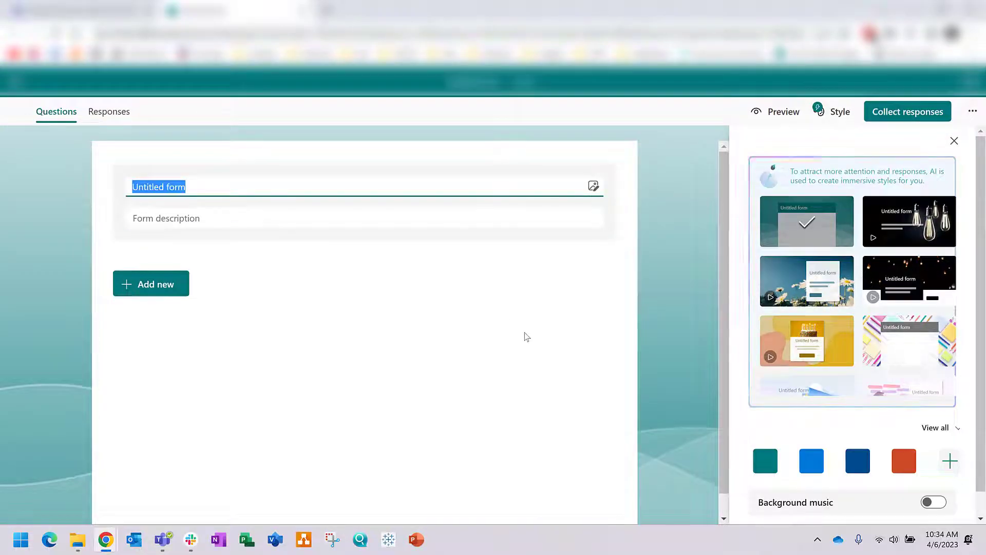
type("Upload ")
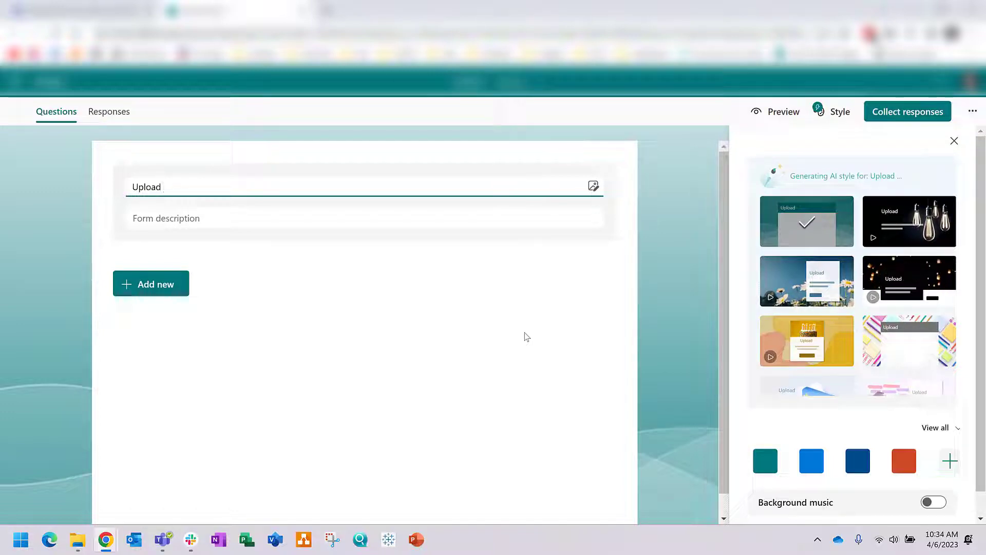
type("Ba")
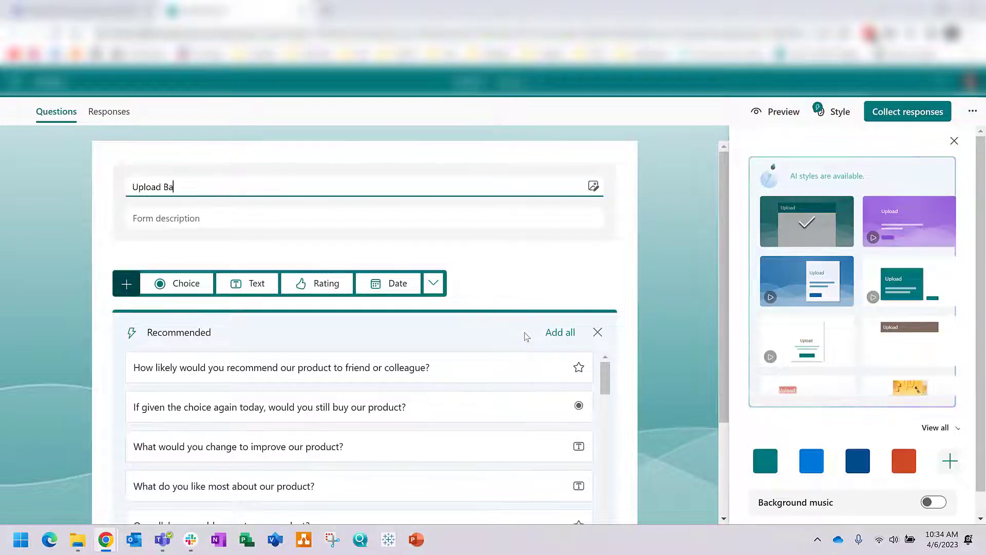
type("sic In")
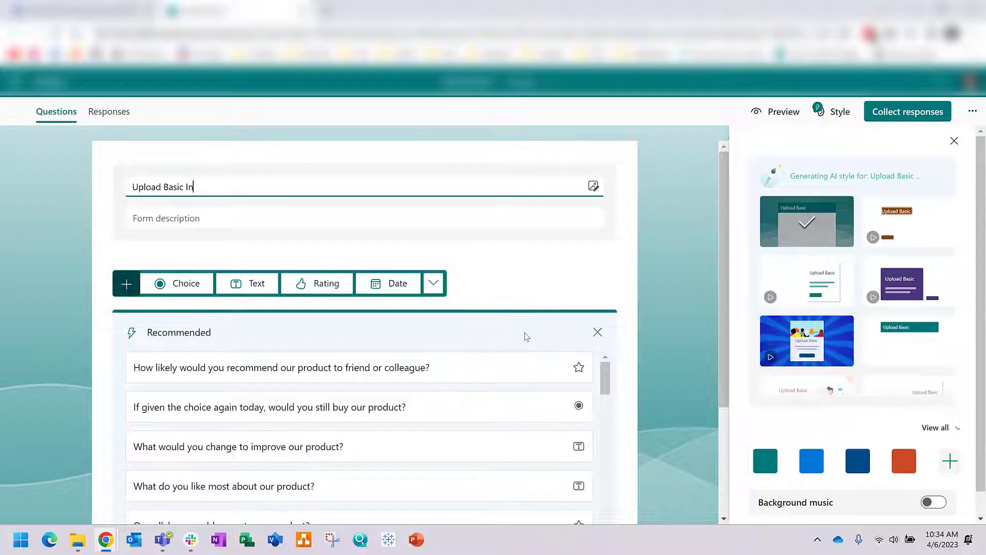
type("formation")
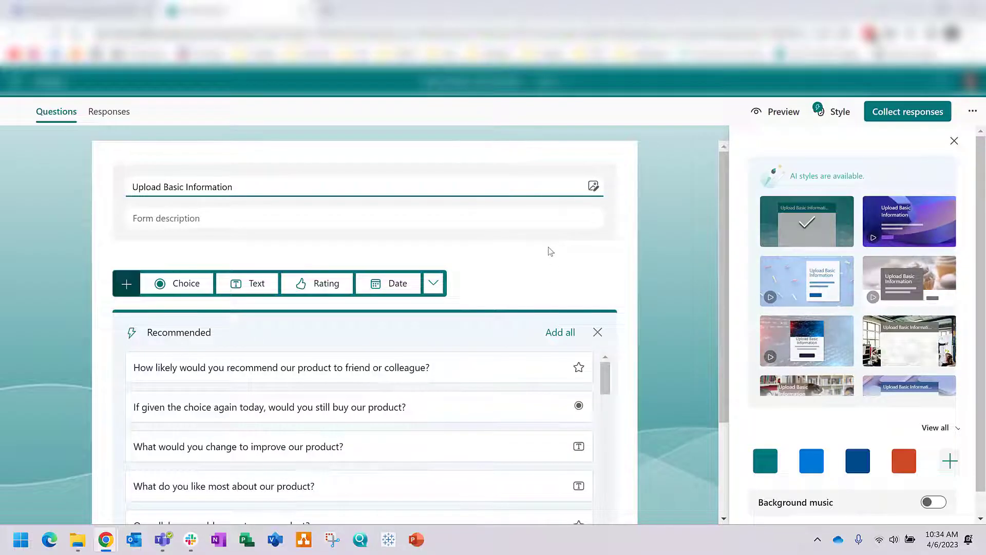
left_click_drag(231, 188, 121, 194)
type("Issue Reporting")
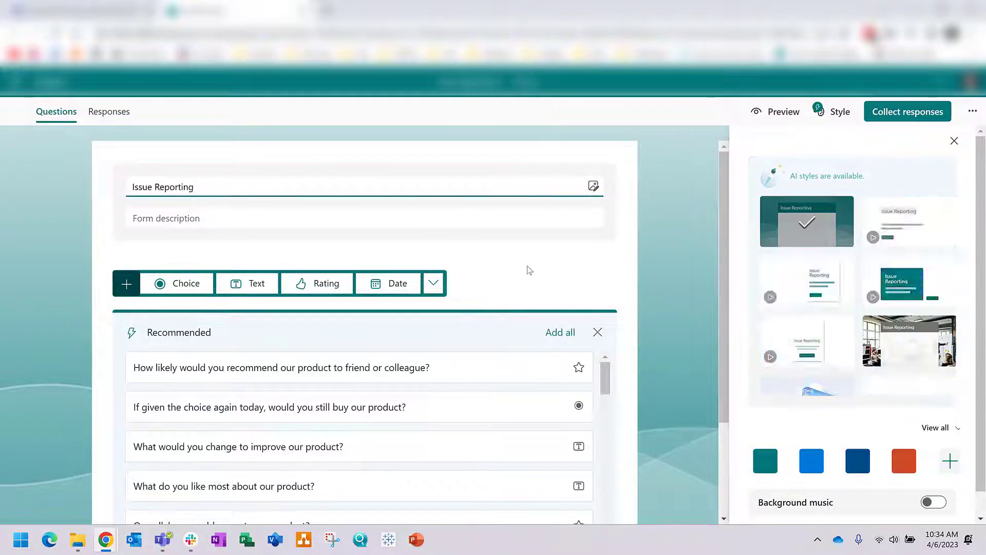
left_click(247, 283)
Step: Name the first question 'Your Name' and add an 'Issue Files' upload-file question
type("Your Name")
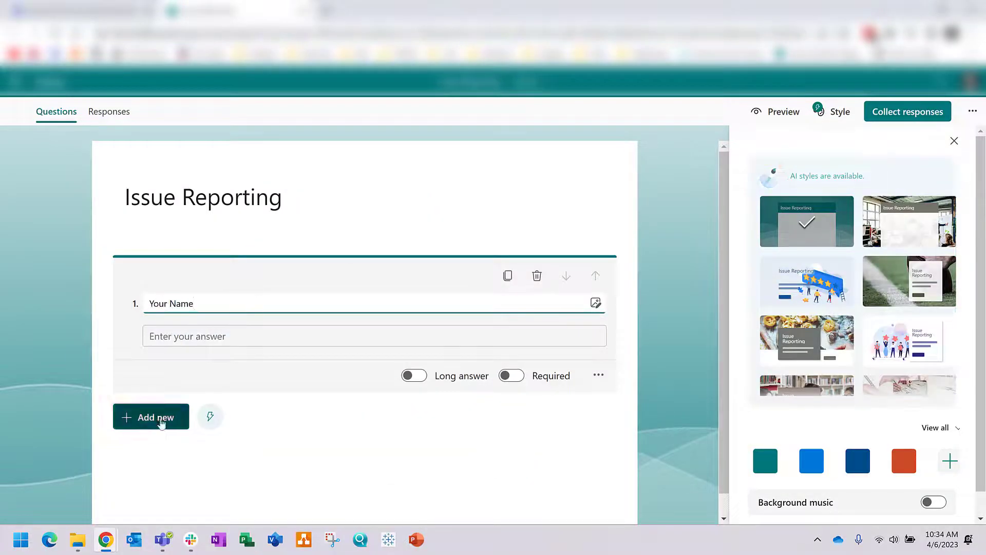
left_click(160, 422)
left_click(435, 353)
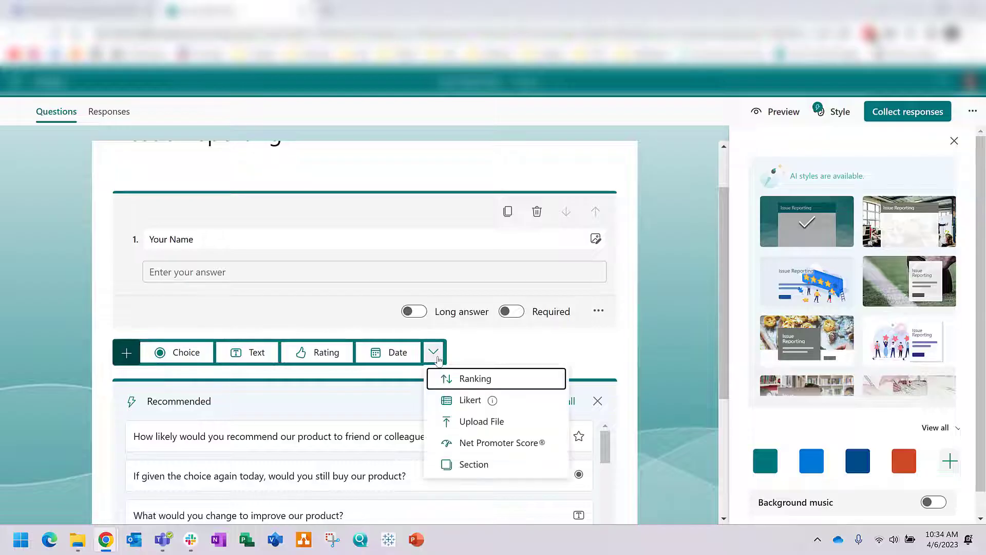
left_click(452, 421)
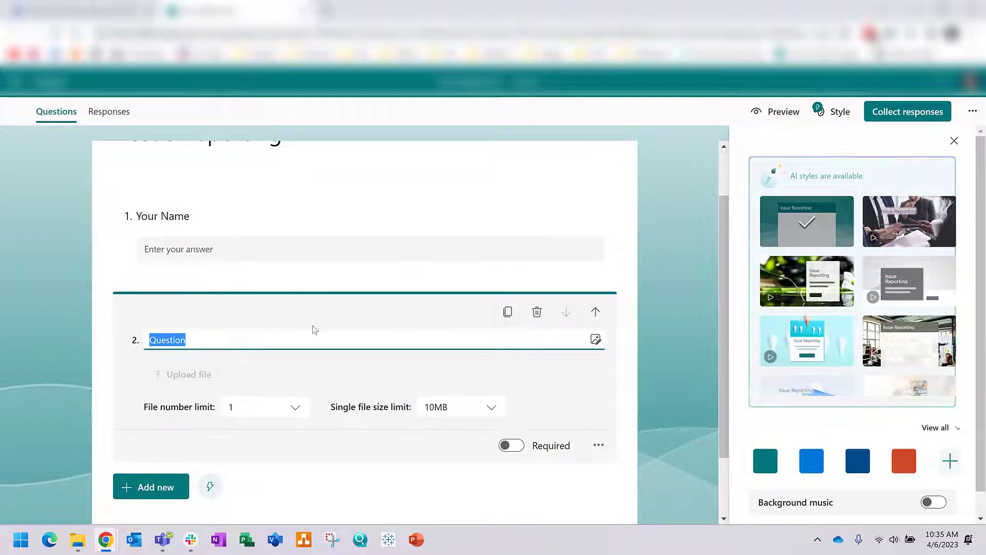
type("Issue Files")
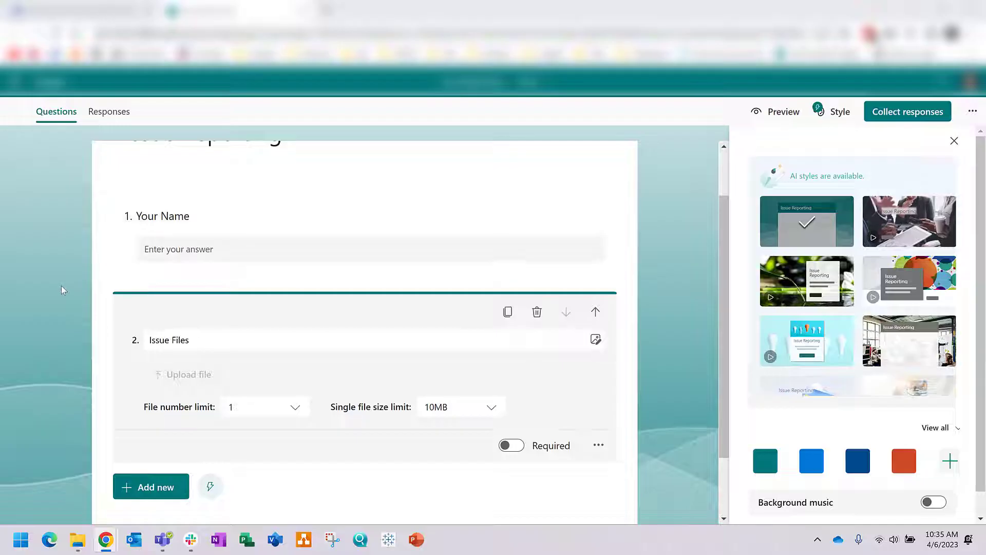
left_click(116, 362)
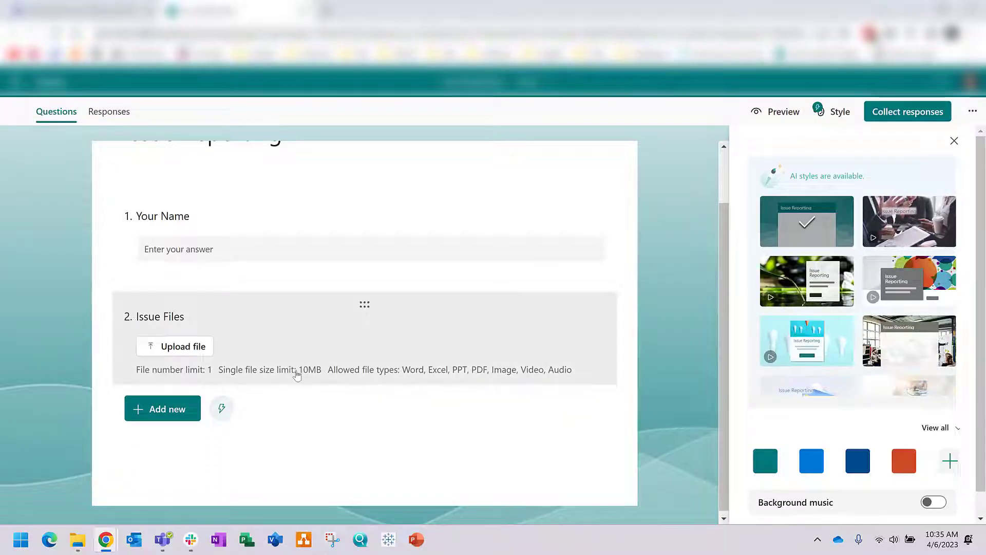
Step: Keep the Issue Files single file size limit at 10MB
left_click(297, 374)
left_click(464, 412)
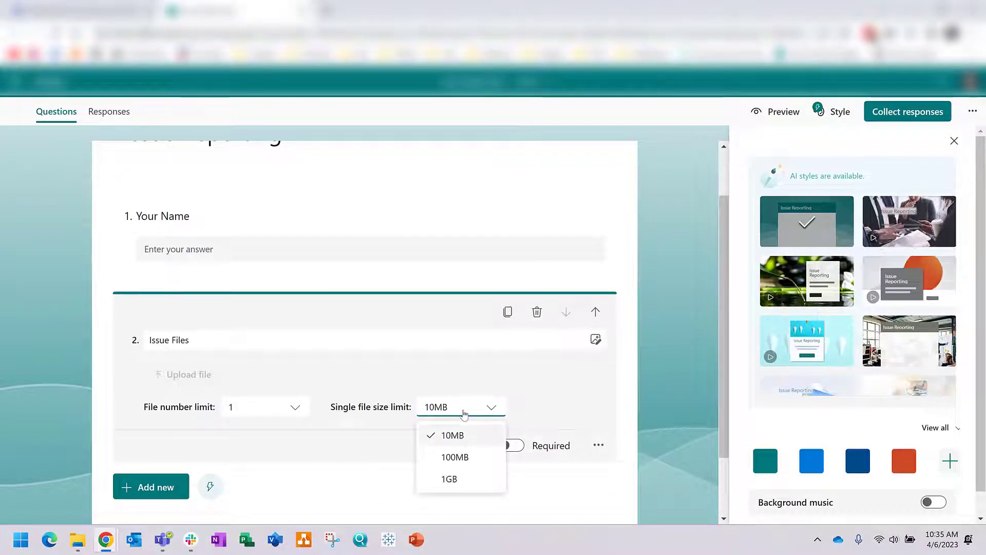
left_click(457, 438)
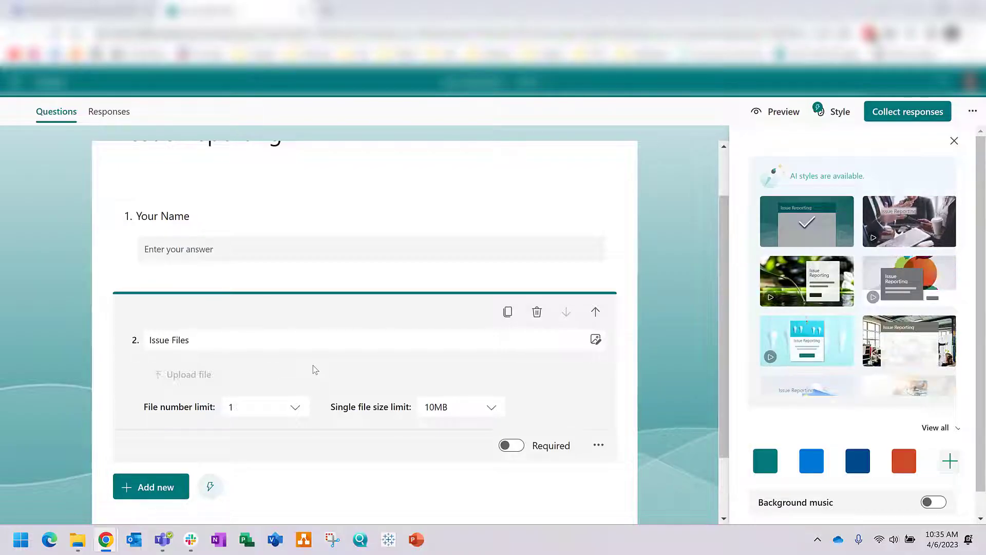
left_click(367, 483)
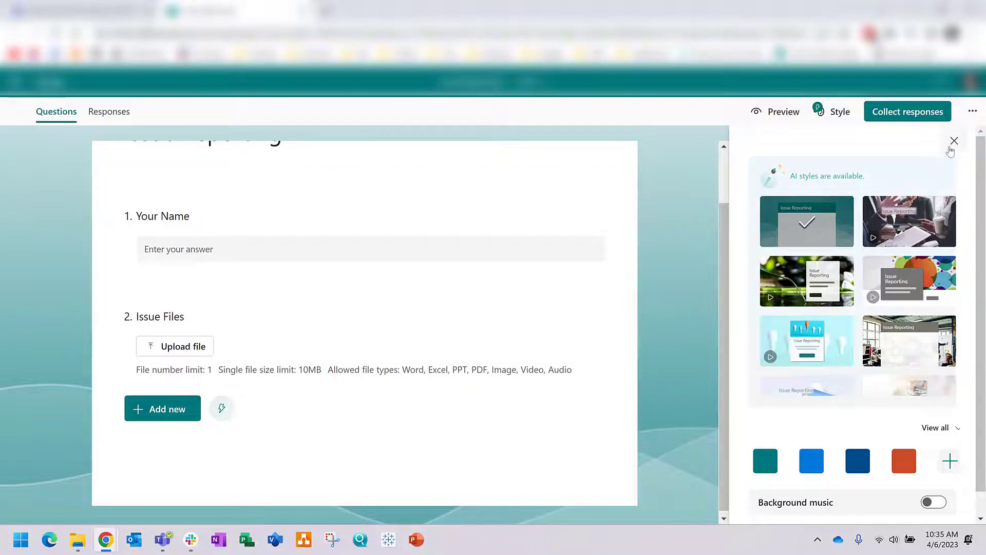
Step: Dismiss the style suggestions, preview the form, and enter a sample name as the answer
left_click(953, 141)
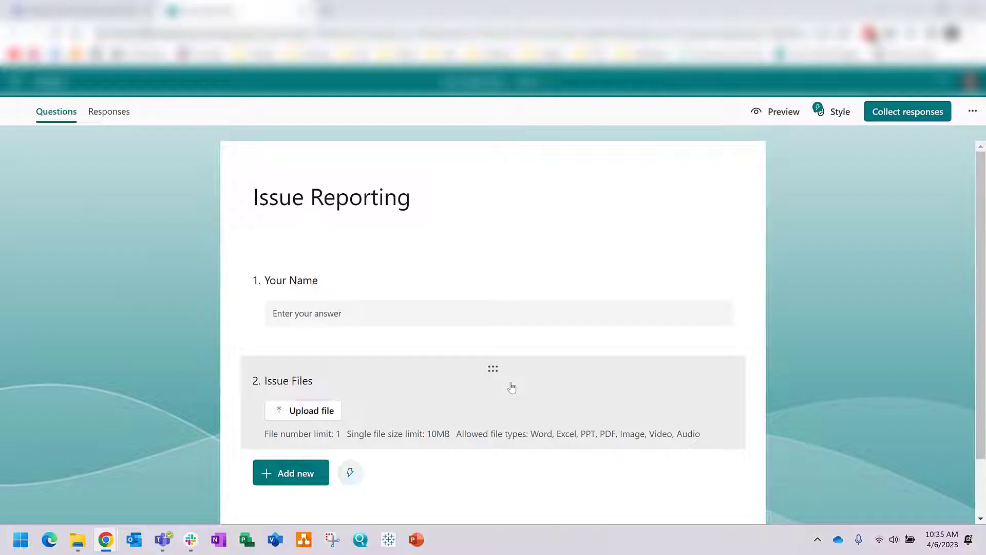
scroll(512, 387, "down", 1)
scroll(511, 386, "up", 1)
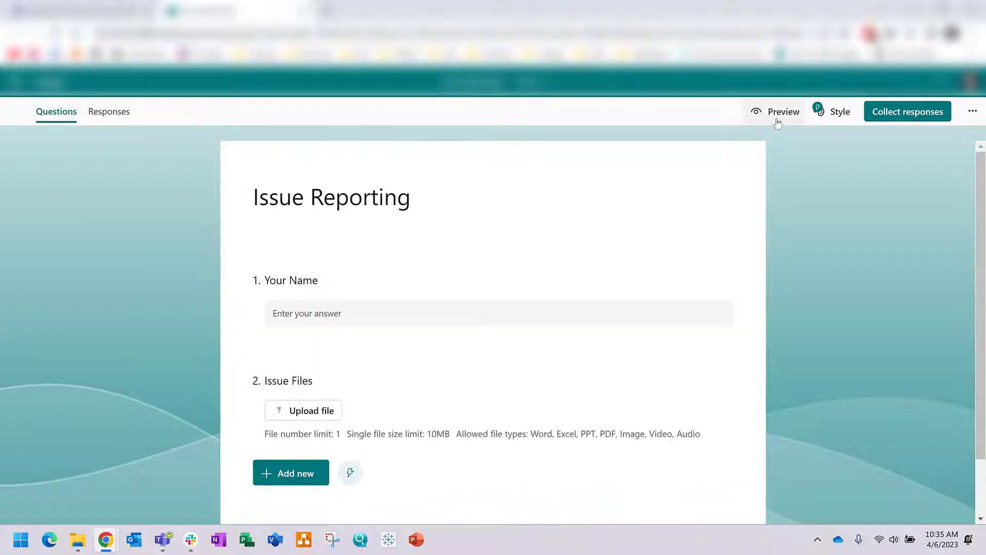
left_click(776, 117)
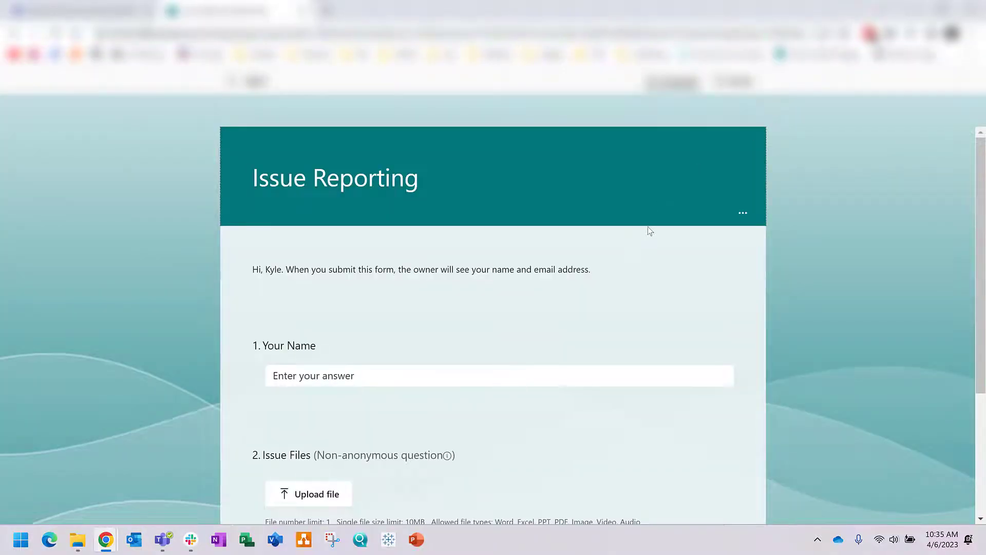
scroll(344, 247, "down", 2)
left_click(345, 247)
type("John Doe")
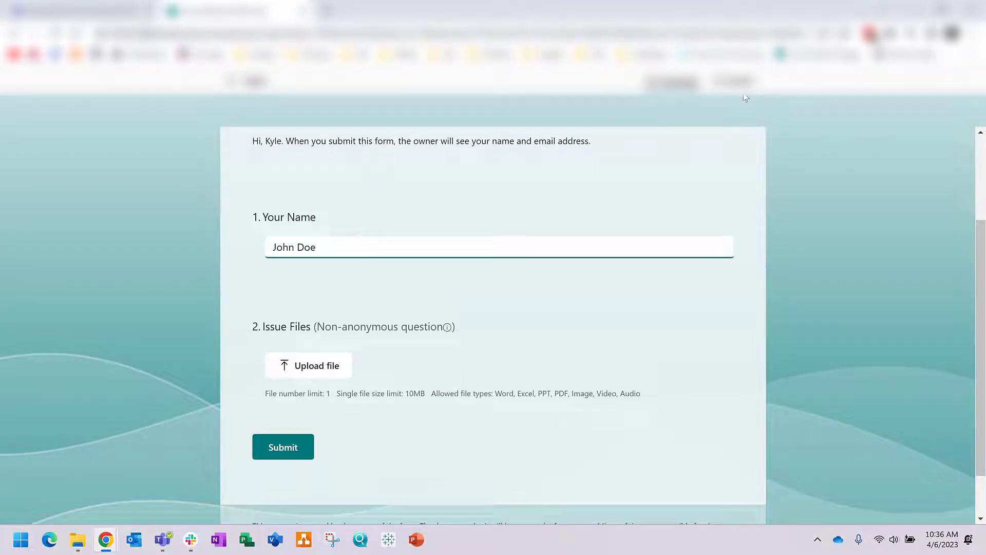
Step: Attach Test File.jpg from the Desktop and submit the test response
left_click(318, 366)
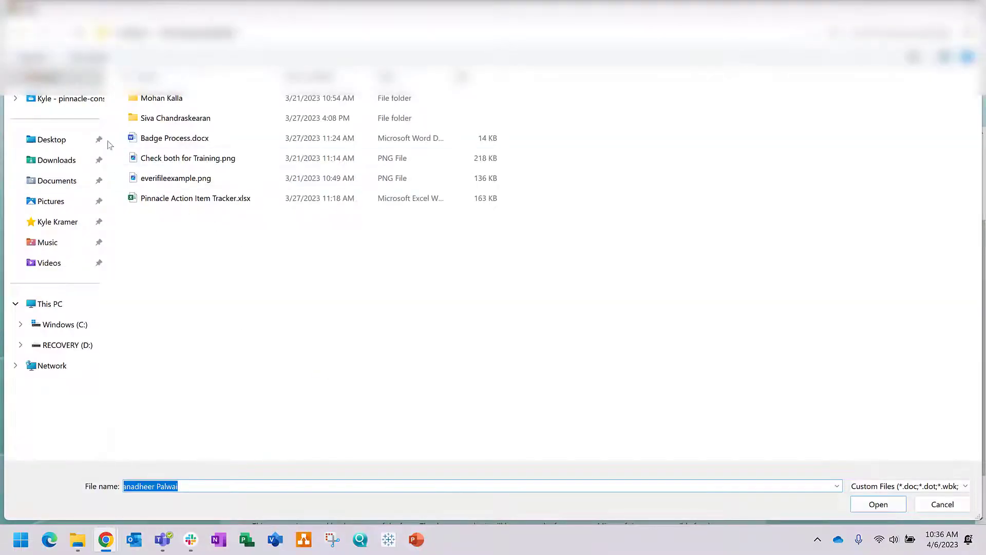
left_click(77, 145)
left_click(213, 199)
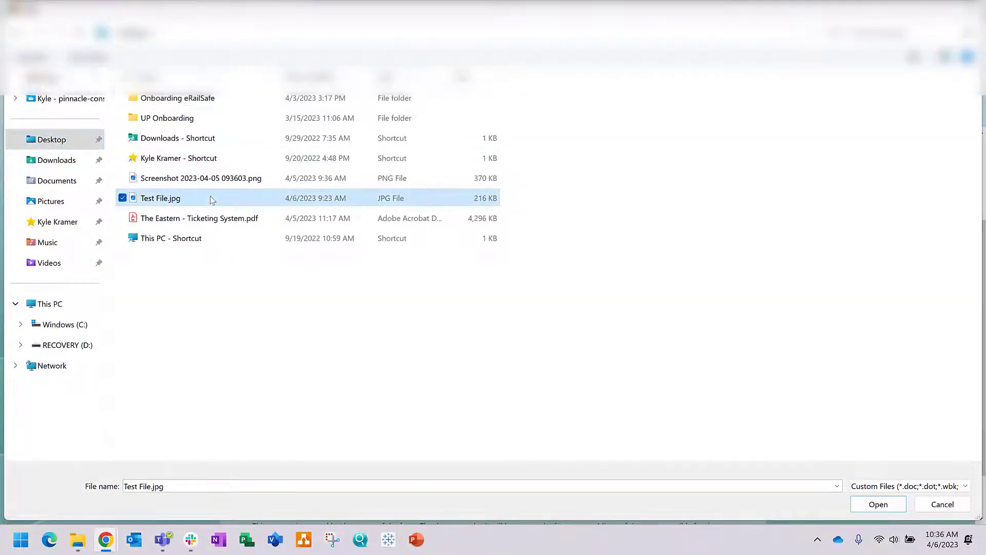
left_click(879, 506)
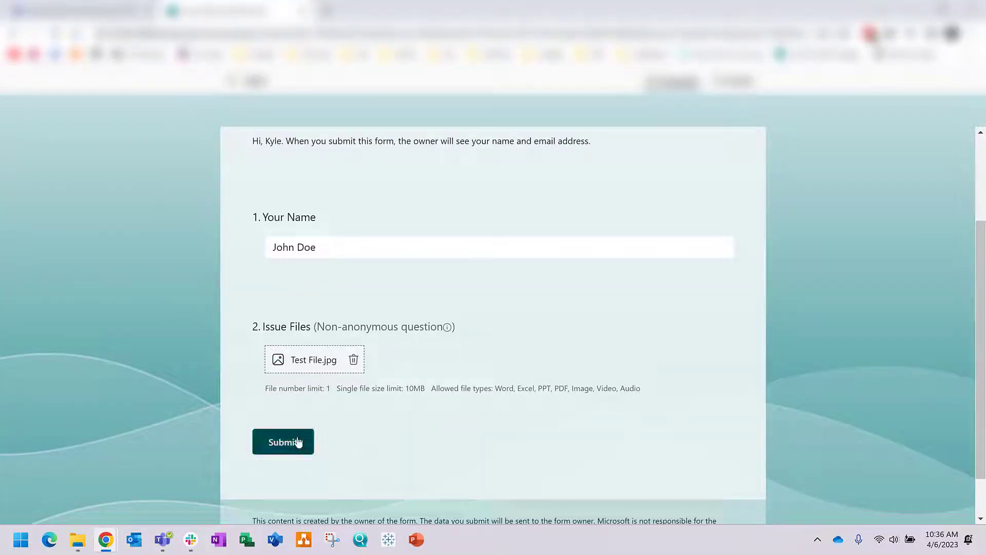
left_click(297, 441)
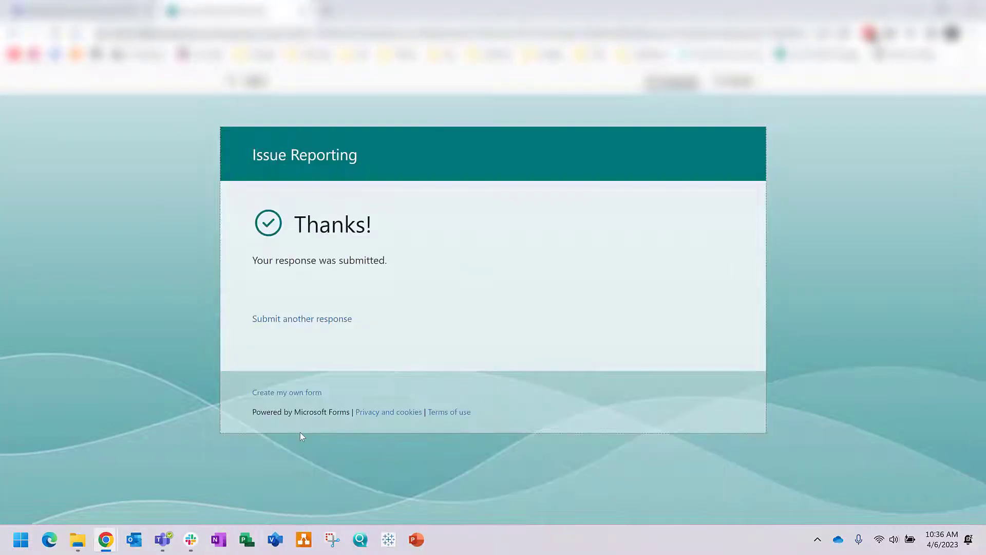
left_click(252, 81)
Step: View the single response's results and open its attached Issue Files upload
left_click(125, 115)
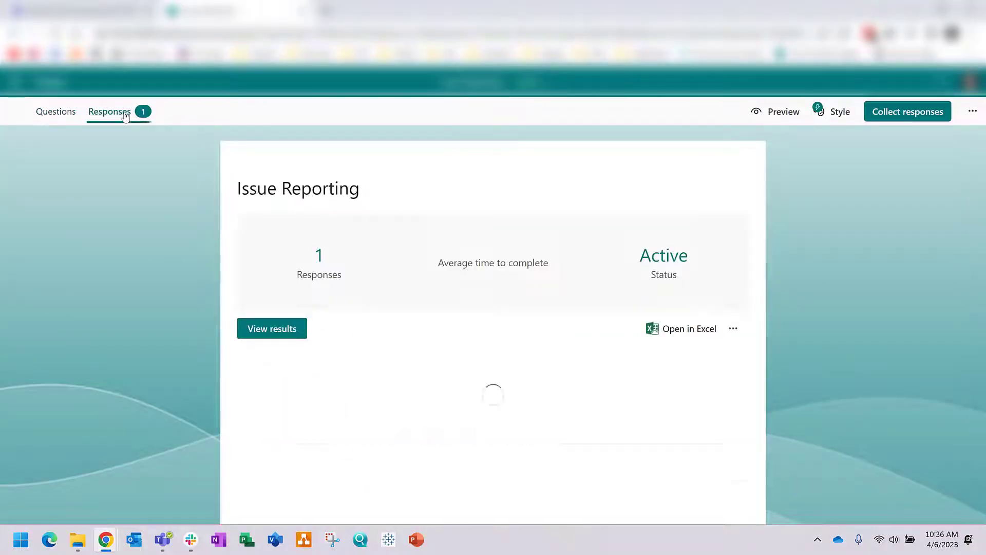
scroll(557, 310, "down", 2)
scroll(421, 368, "down", 1)
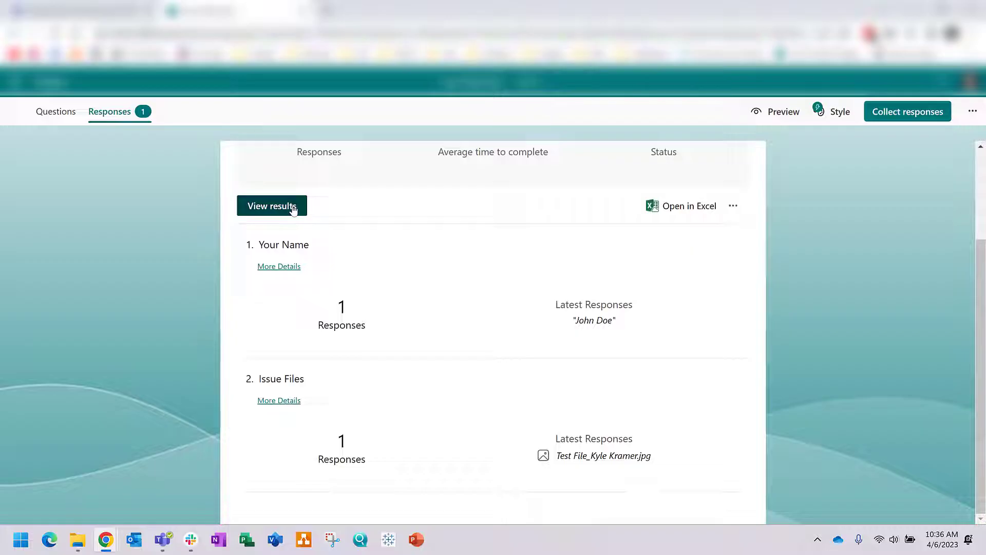
left_click(293, 208)
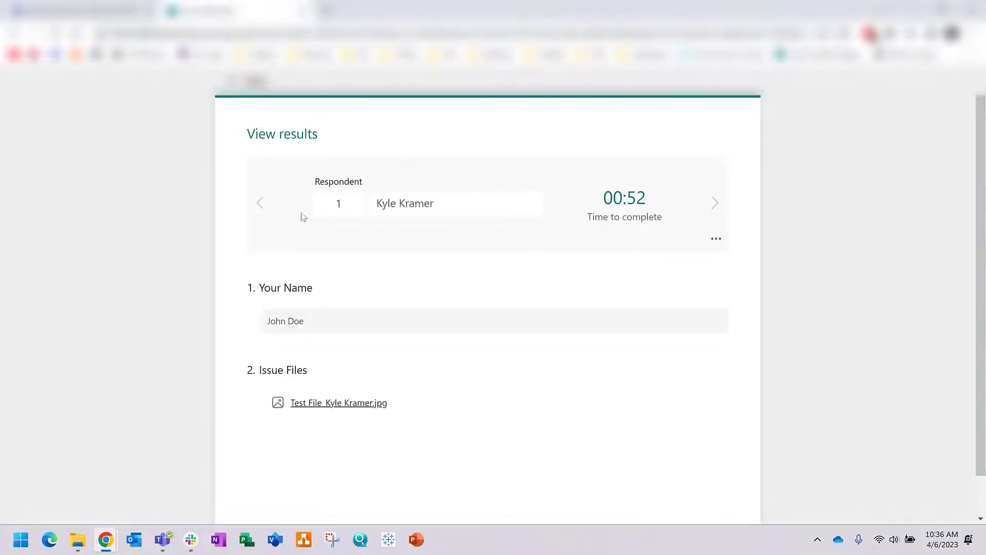
left_click(351, 404)
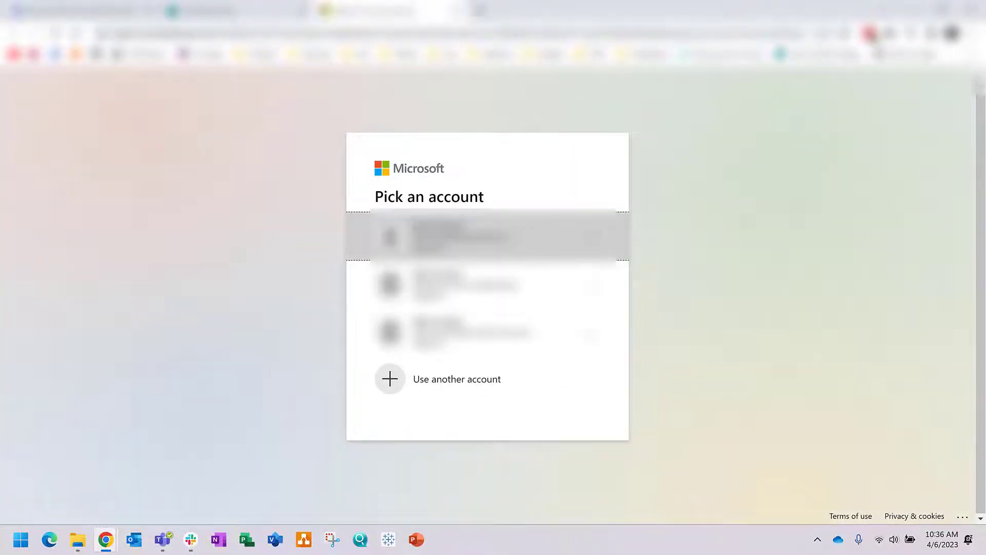
Step: Sign in and open the test image in Documents › Apps › Microsoft Forms › Issue Reporting › Question
left_click(474, 238)
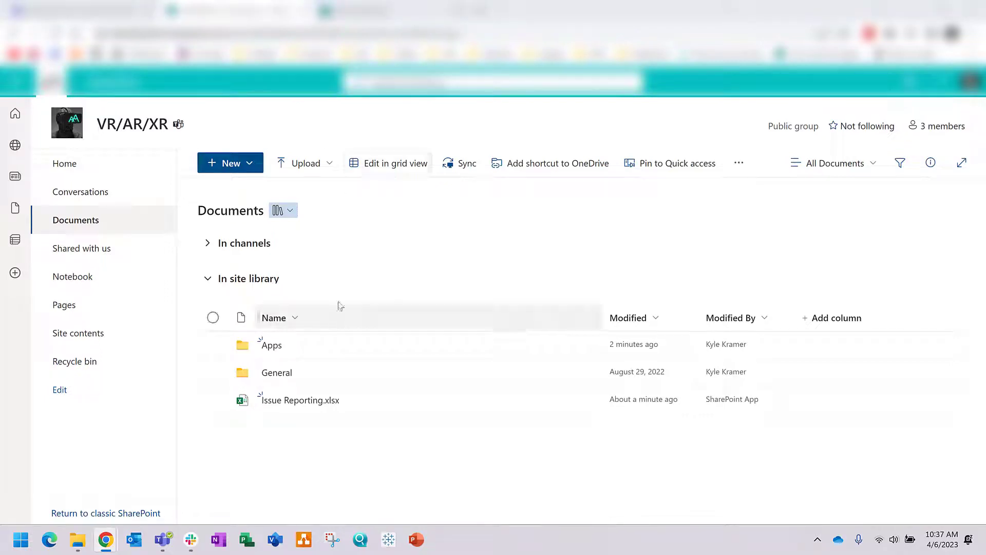
left_click(281, 347)
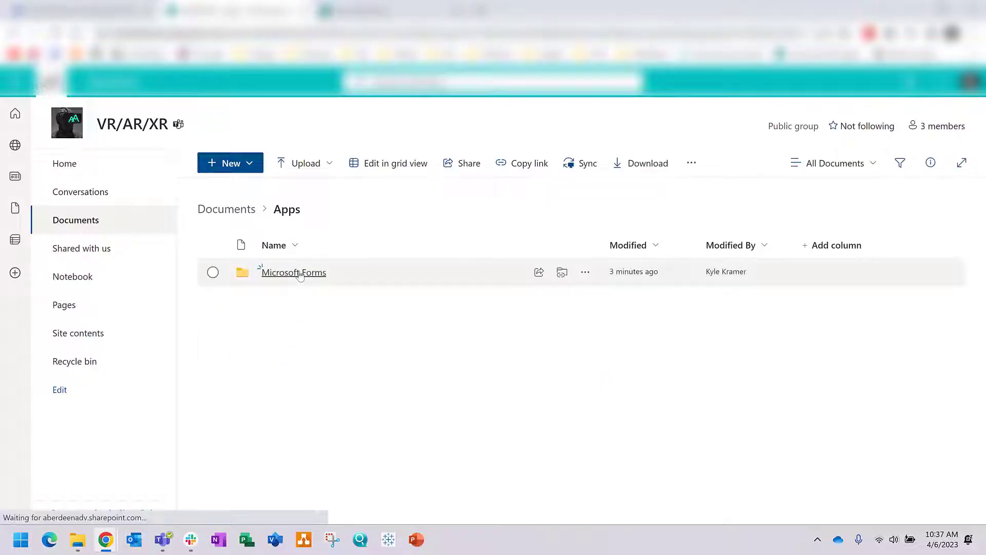
left_click(299, 273)
left_click(299, 273)
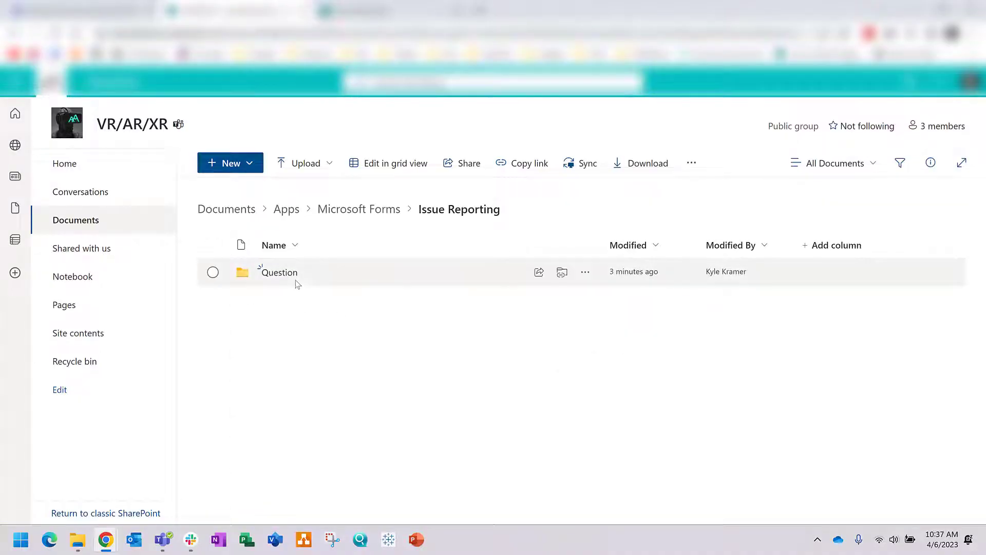
left_click(289, 276)
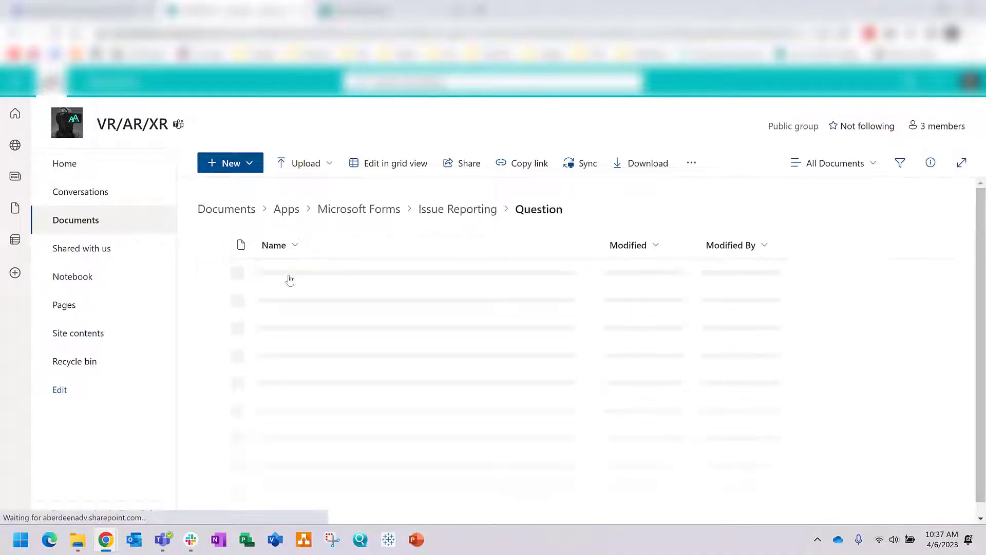
left_click(315, 282)
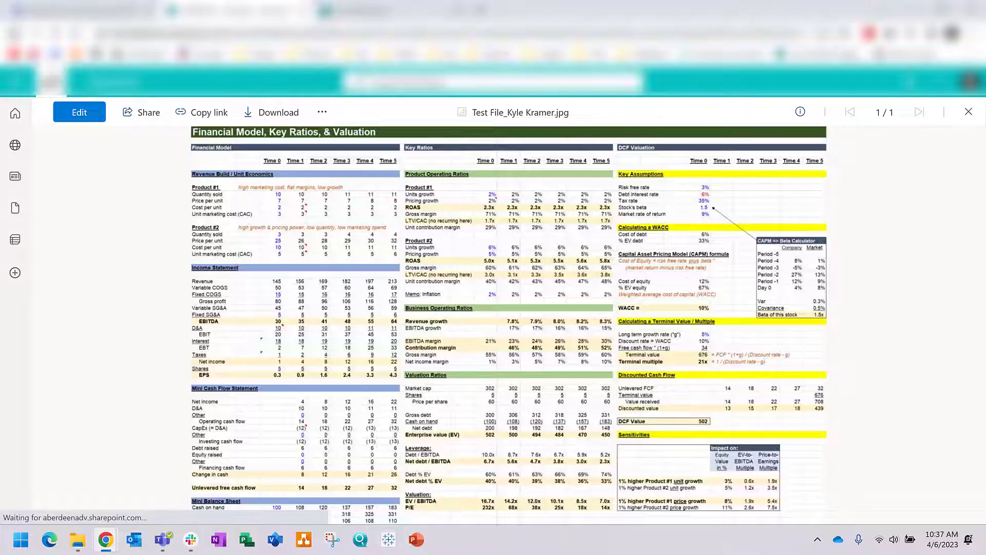
key("Escape")
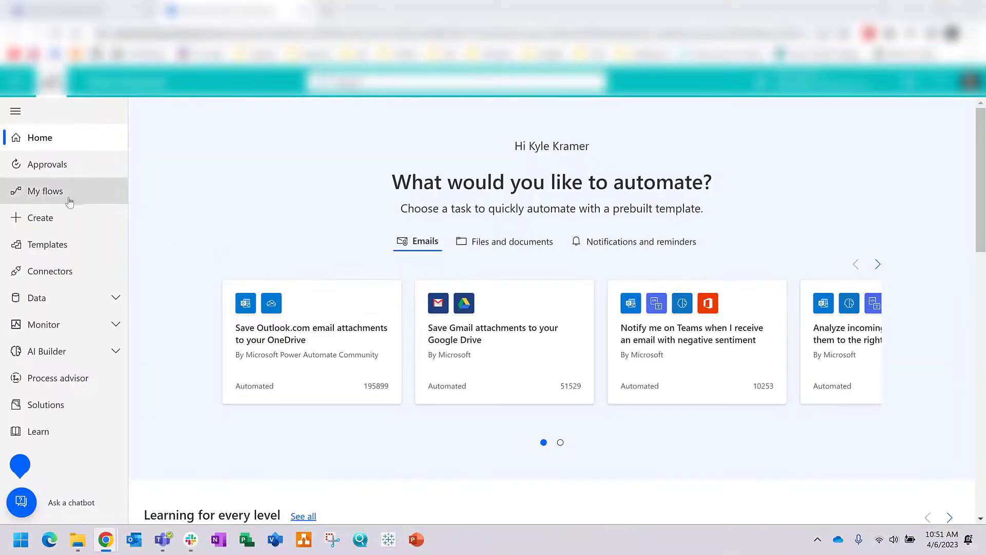
Step: Browse Power Automate's flow templates from My flows to find the Forms responder-email template
left_click(68, 198)
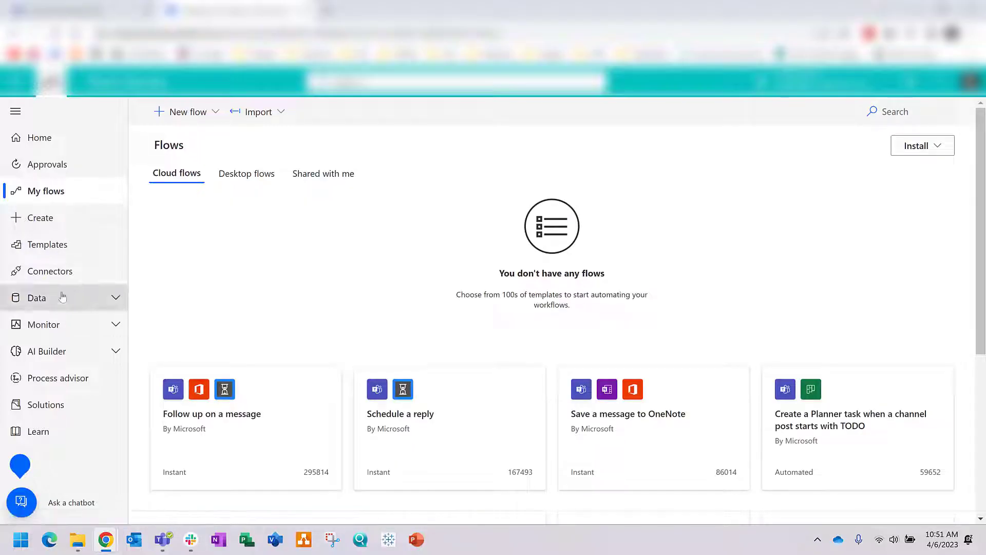
left_click(56, 249)
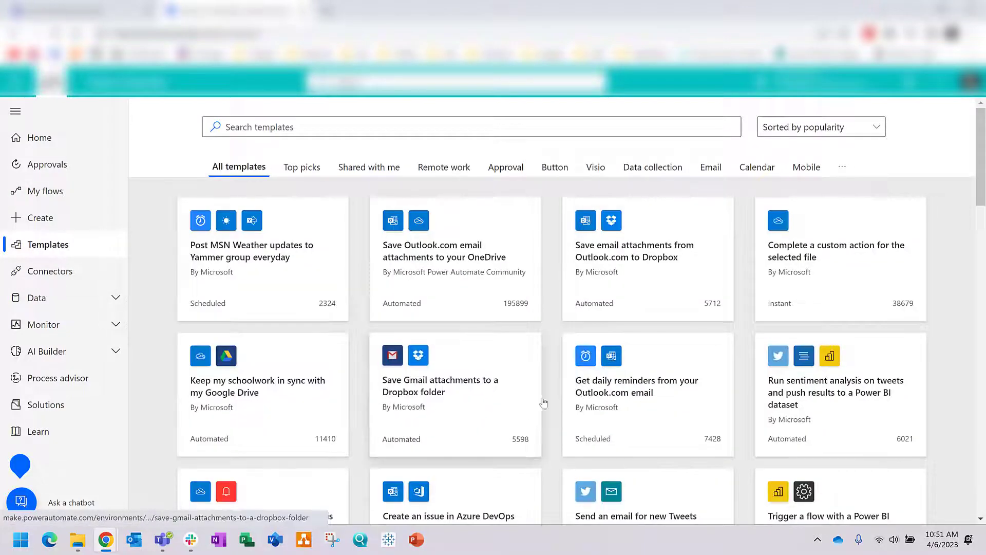
scroll(595, 386, "down", 1)
scroll(594, 386, "down", 2)
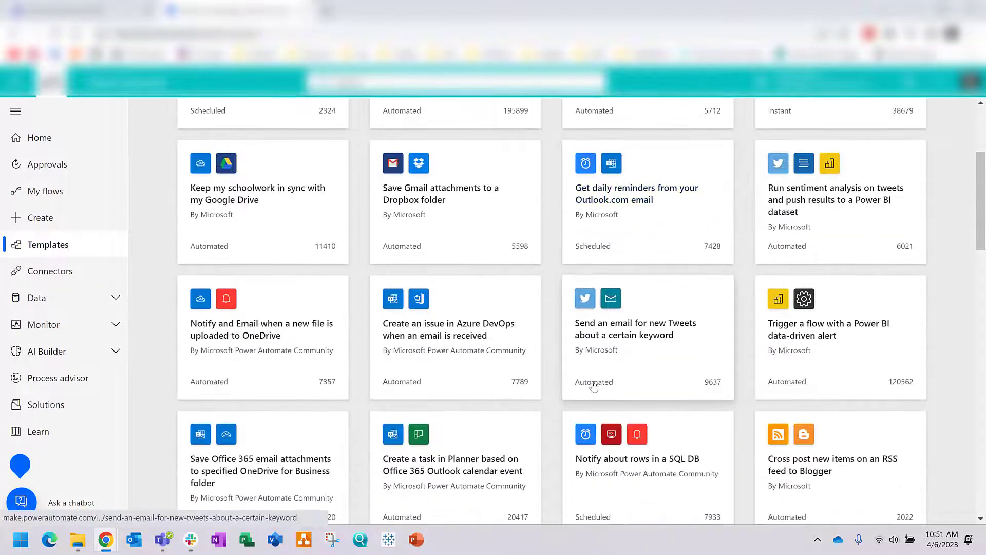
scroll(594, 387, "up", 3)
scroll(594, 386, "down", 1)
scroll(594, 386, "down", 7)
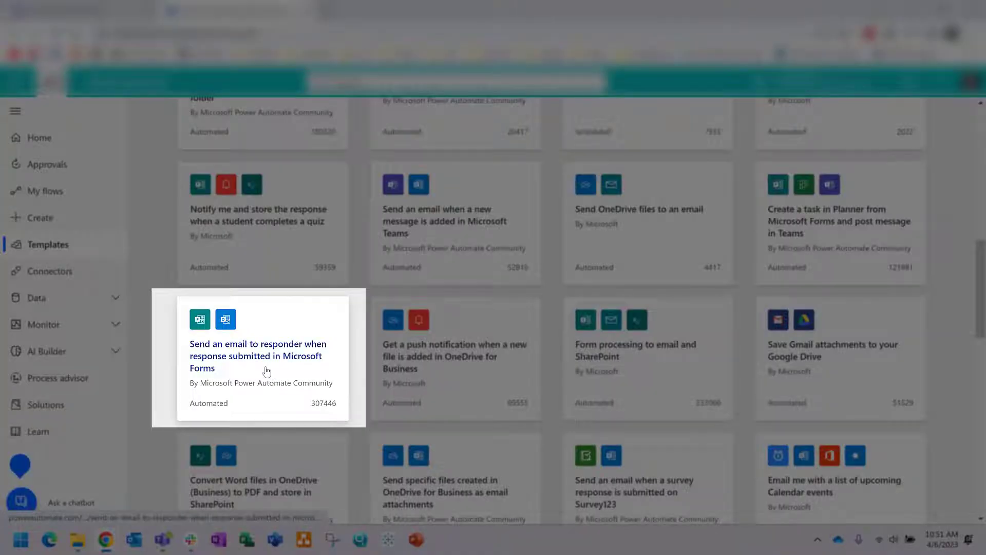
Step: Create a flow from the 'Send an email to responder' template, leaving Form Id unset, in a new tab
left_click(265, 367)
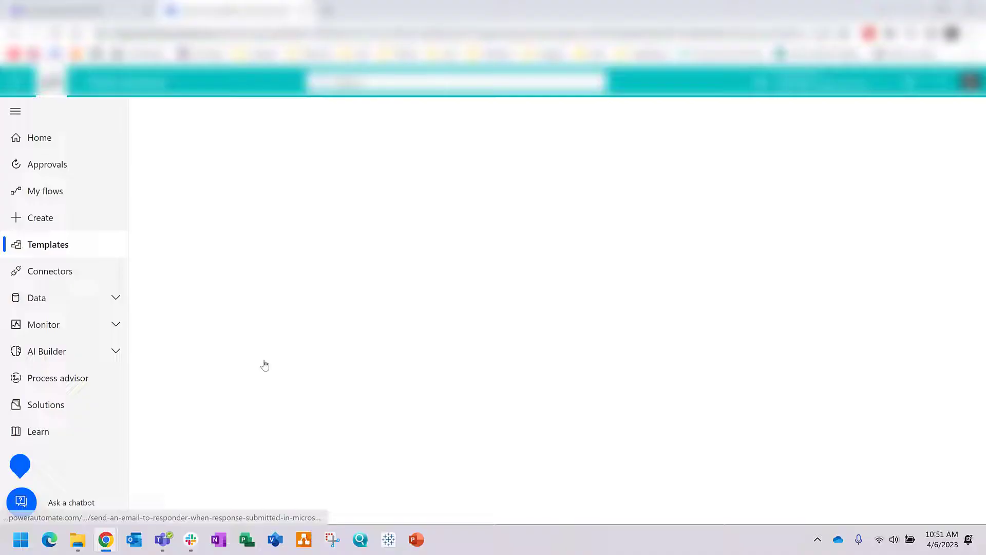
scroll(414, 326, "down", 2)
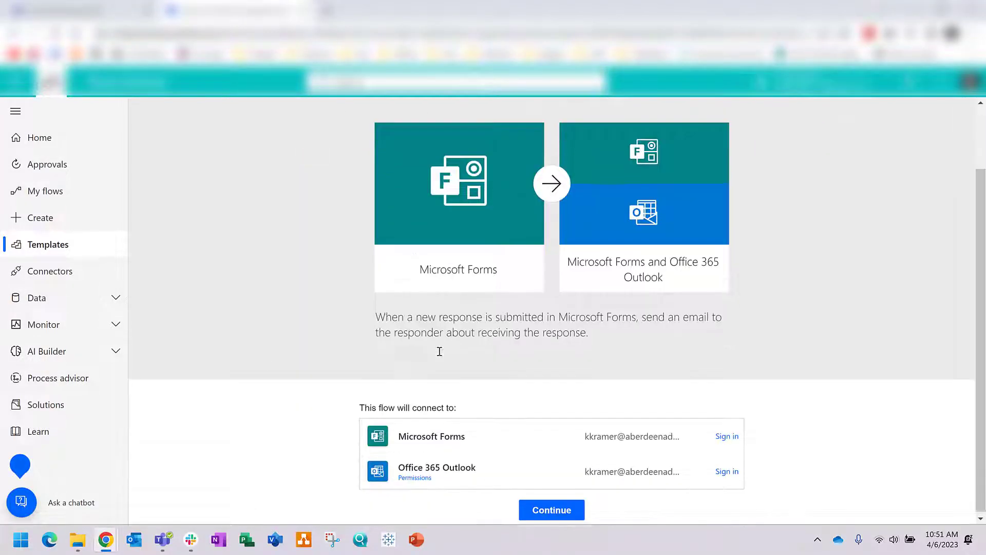
left_click(541, 508)
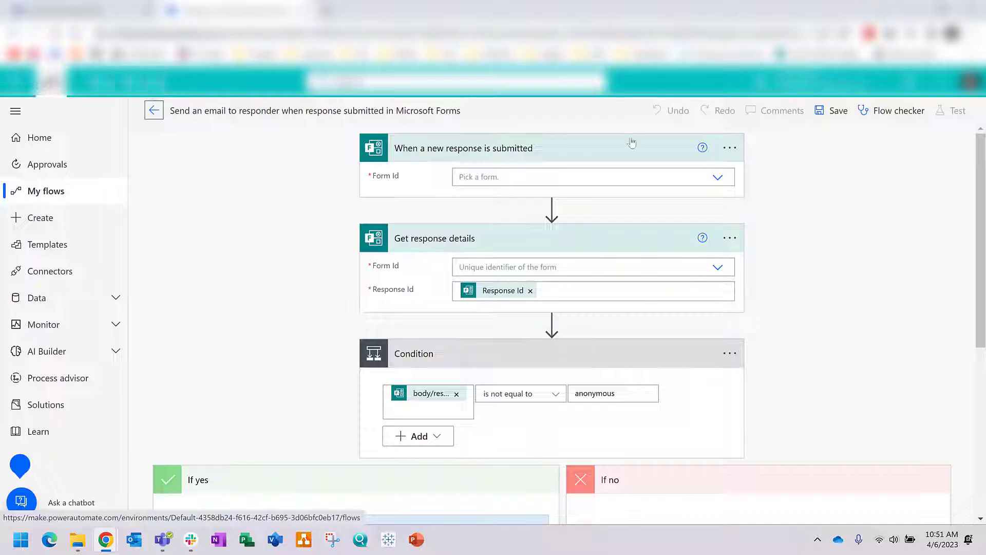
left_click(720, 182)
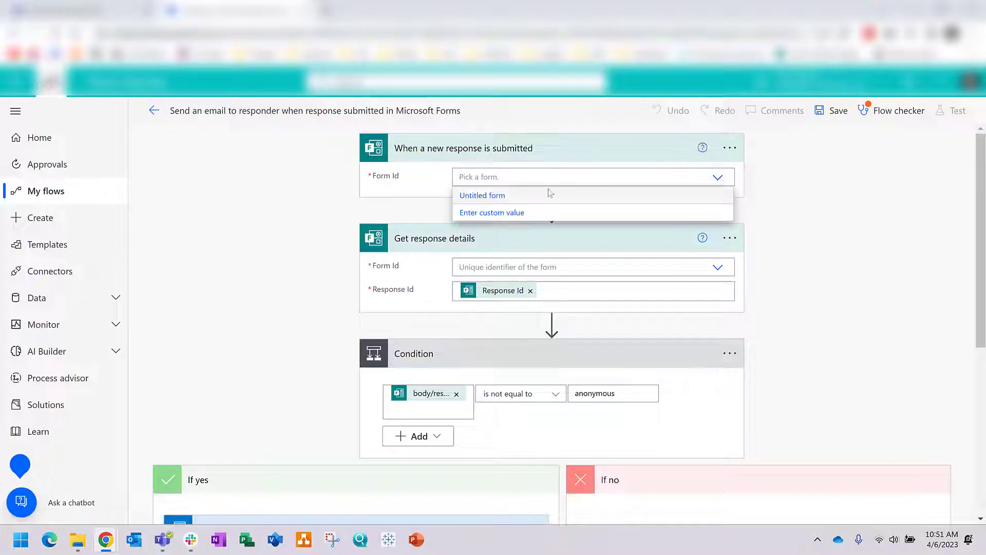
key("Escape")
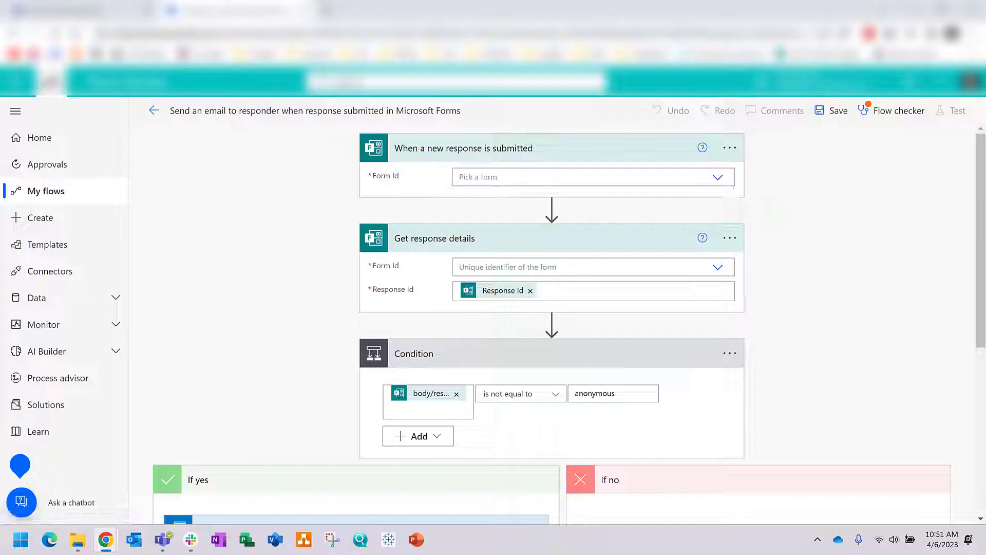
key("ctrl+t")
Step: Go to forms.office.com and open the Issue Reporting form from the VR/AR/XR group
type("forms.office.com")
key("Return")
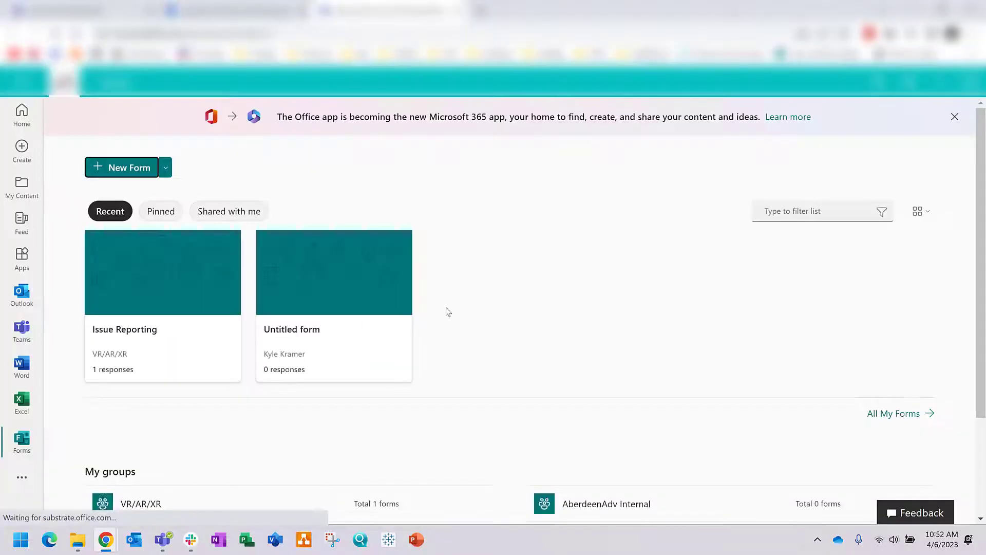
scroll(194, 363, "down", 1)
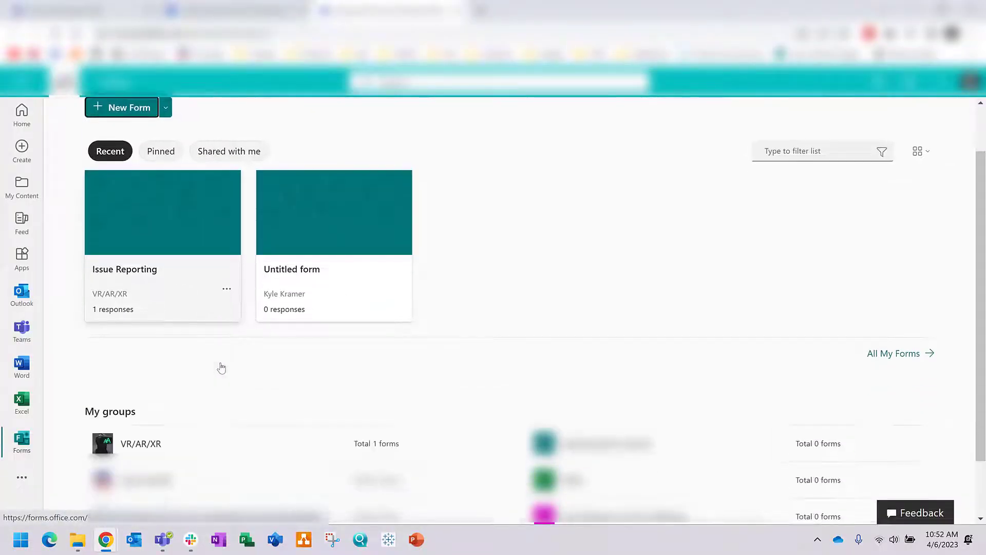
left_click(150, 446)
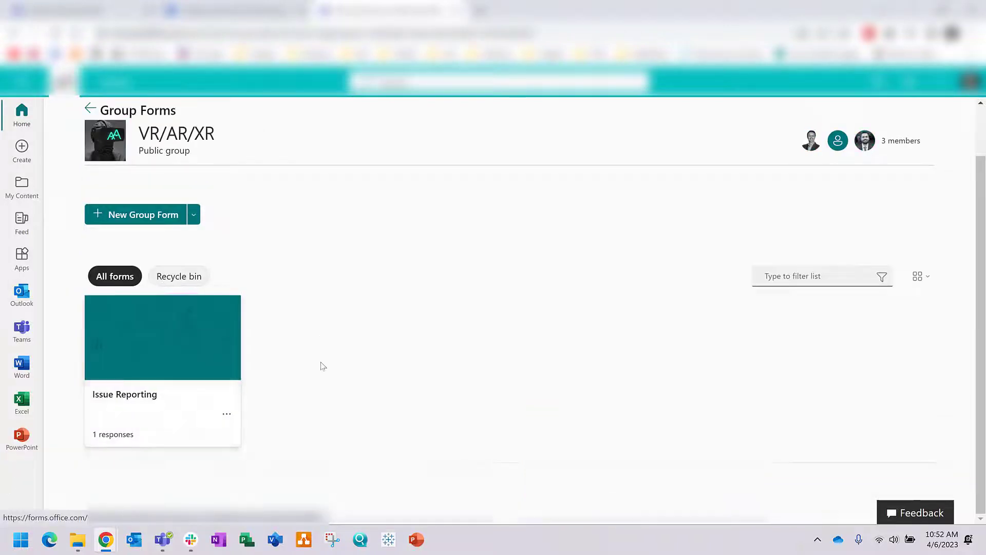
left_click(205, 412)
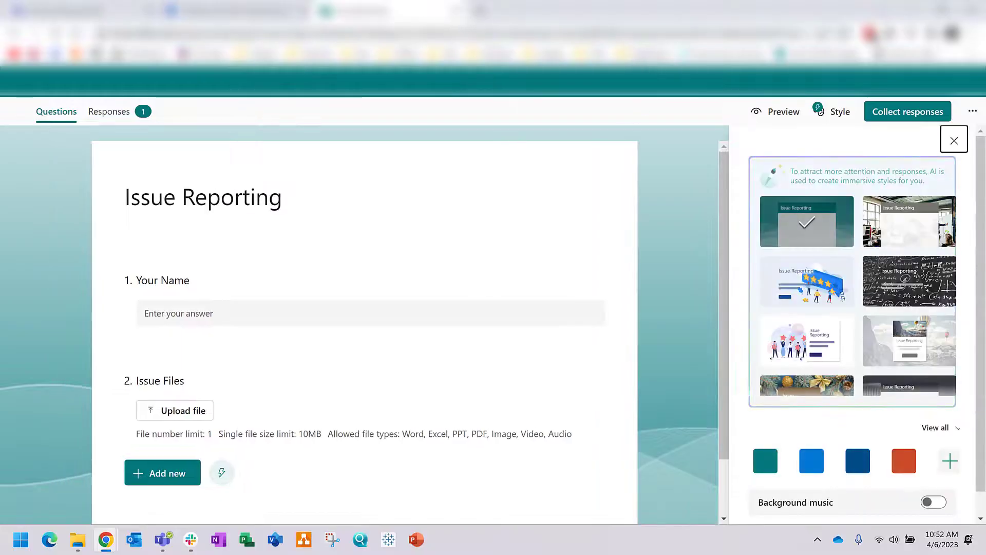
Step: Copy the form's ID from the address bar and return to the flow editor
left_click_drag(608, 34, 781, 36)
right_click(780, 36)
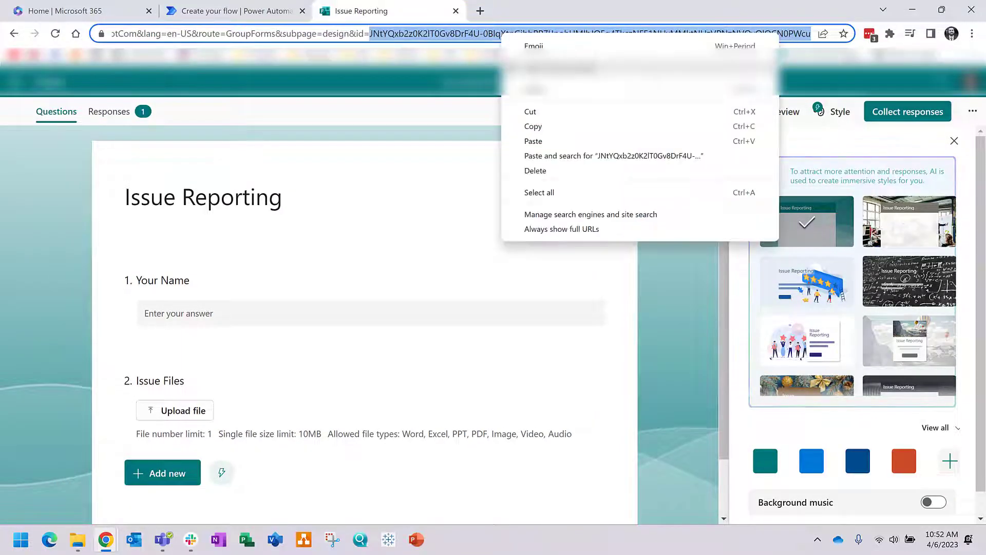
left_click(585, 125)
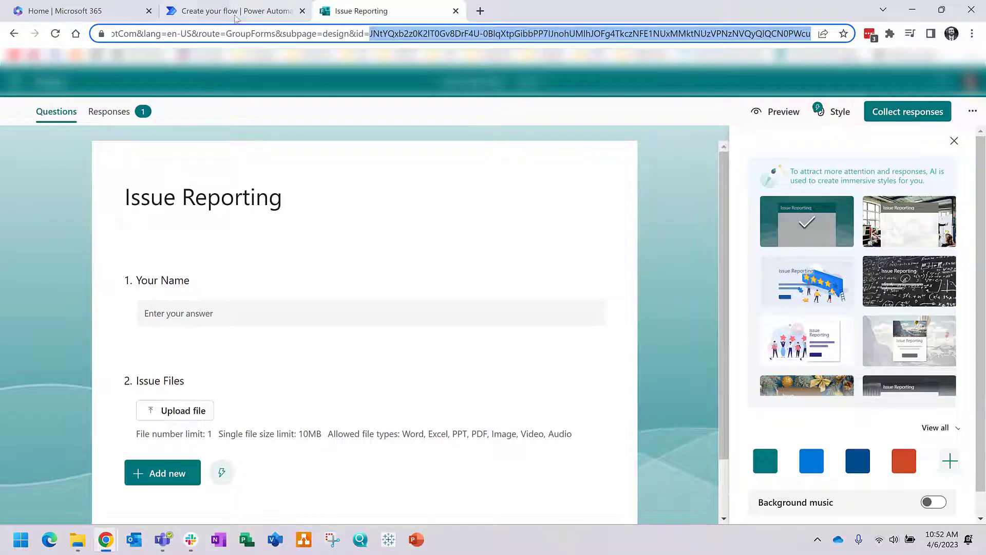
left_click(227, 18)
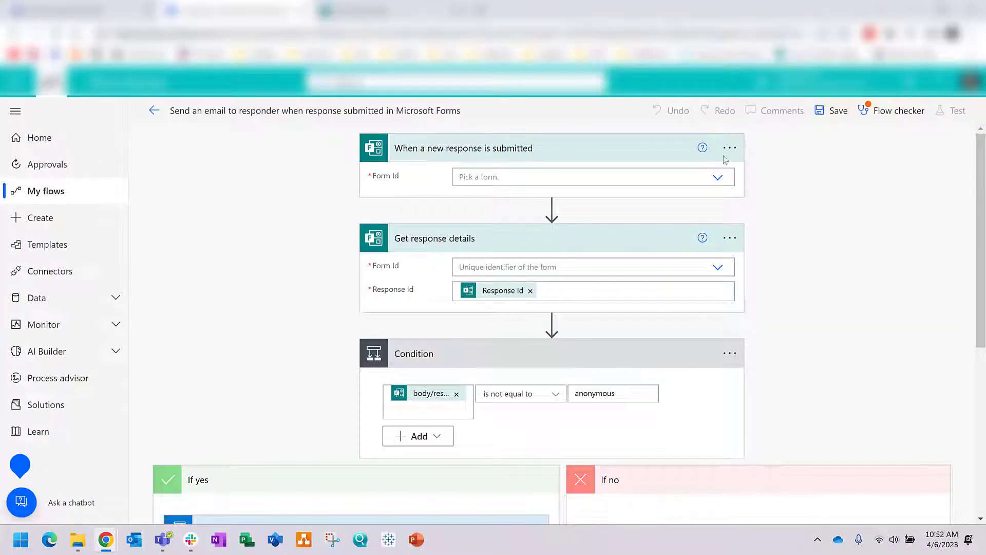
Step: Paste the copied form ID as a custom value into both the trigger and Get response details Form Id
left_click(527, 173)
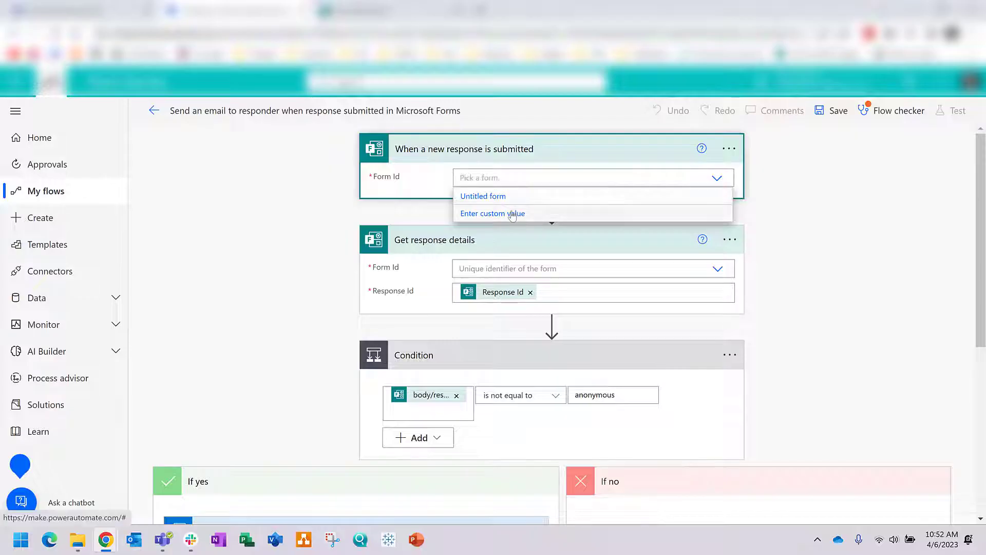
left_click(513, 212)
key("ctrl+v")
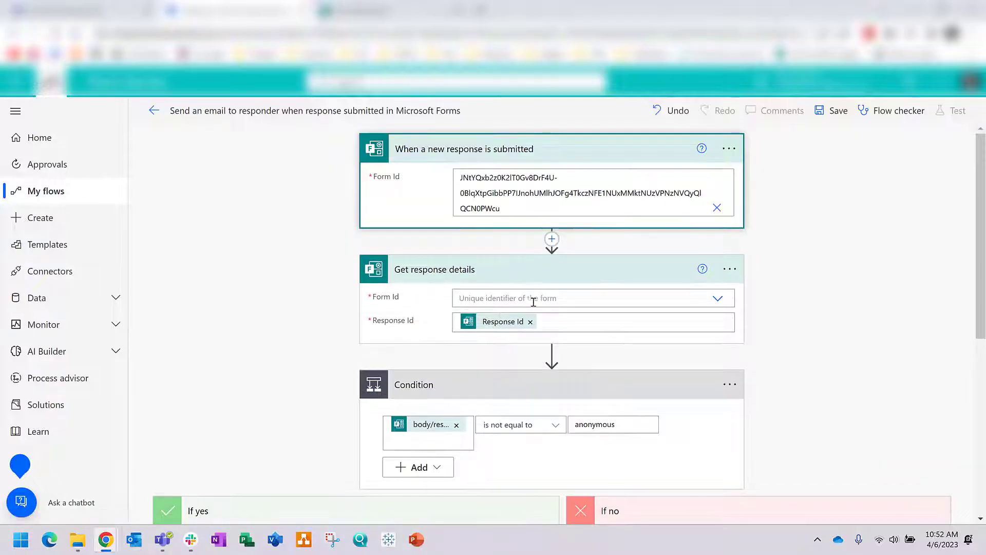
left_click(530, 298)
left_click(540, 333)
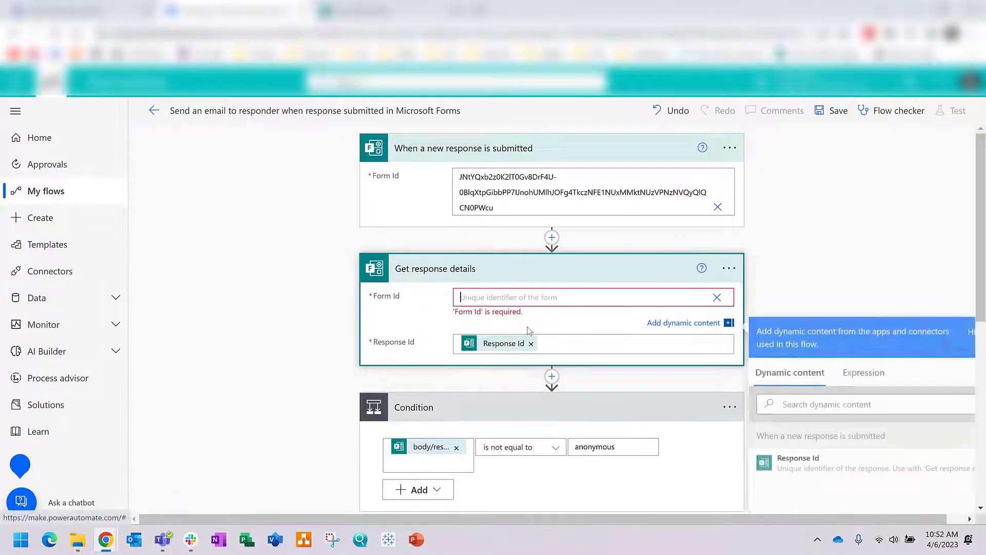
key("ctrl+v")
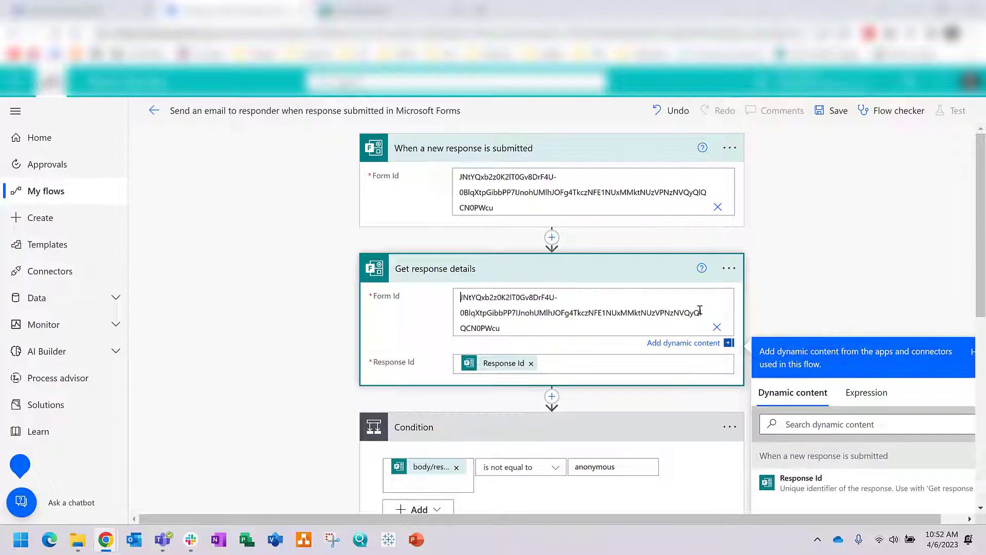
left_click(786, 297)
Step: Move Send an email above the Condition step, then delete the Condition step
scroll(683, 322, "down", 3)
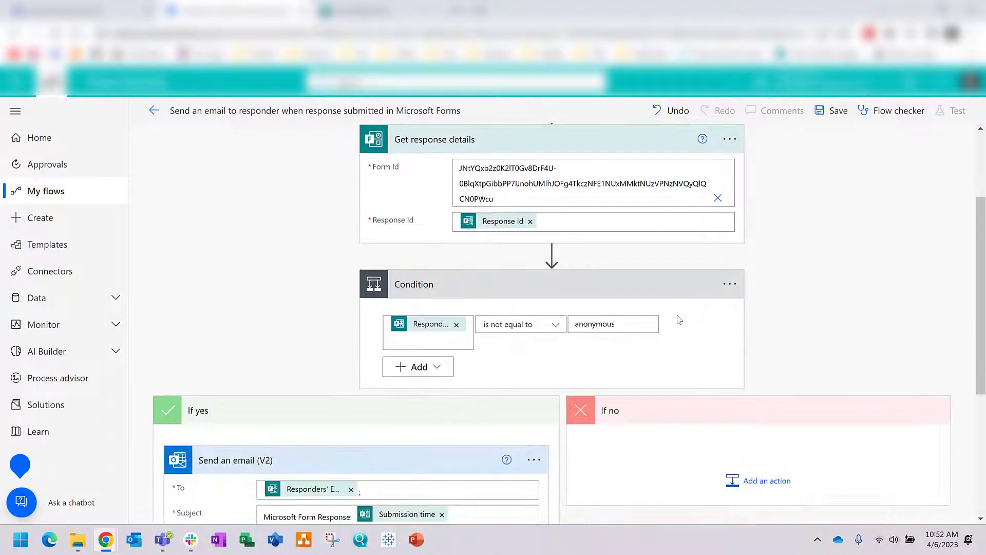
scroll(222, 406, "up", 1)
left_click_drag(178, 465, 552, 265)
scroll(691, 380, "down", 1)
left_click(729, 426)
left_click(780, 504)
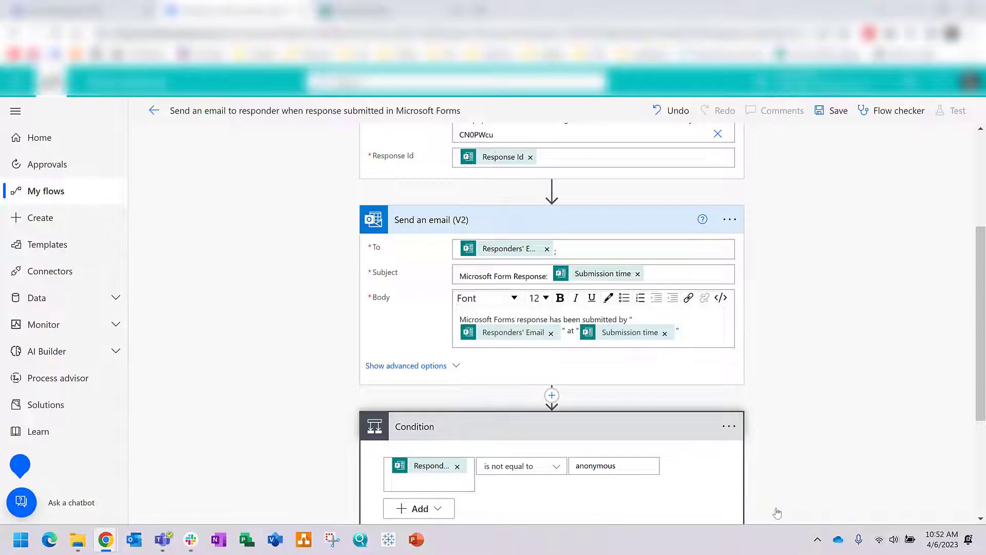
left_click(501, 324)
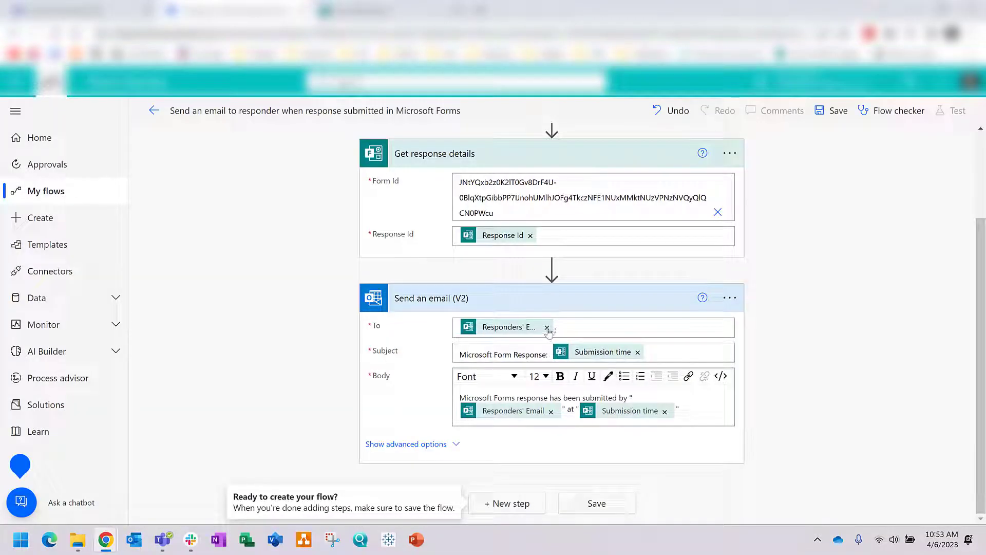
Step: Address the email to your own address instead of the responder's, save the flow, and return to My flows
left_click(547, 327)
type("kyle")
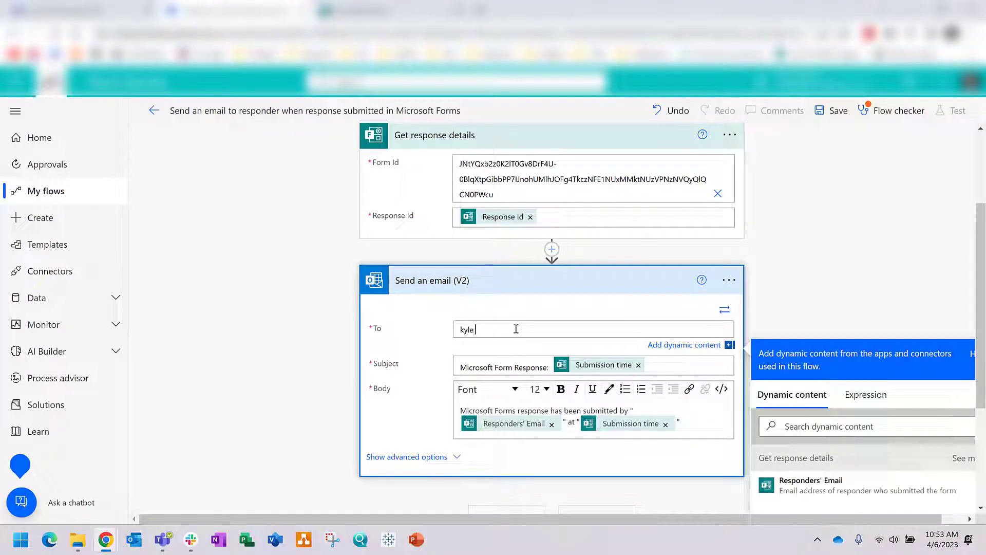
key("BackSpace")
key("BackSpace")
left_click(822, 150)
left_click(832, 111)
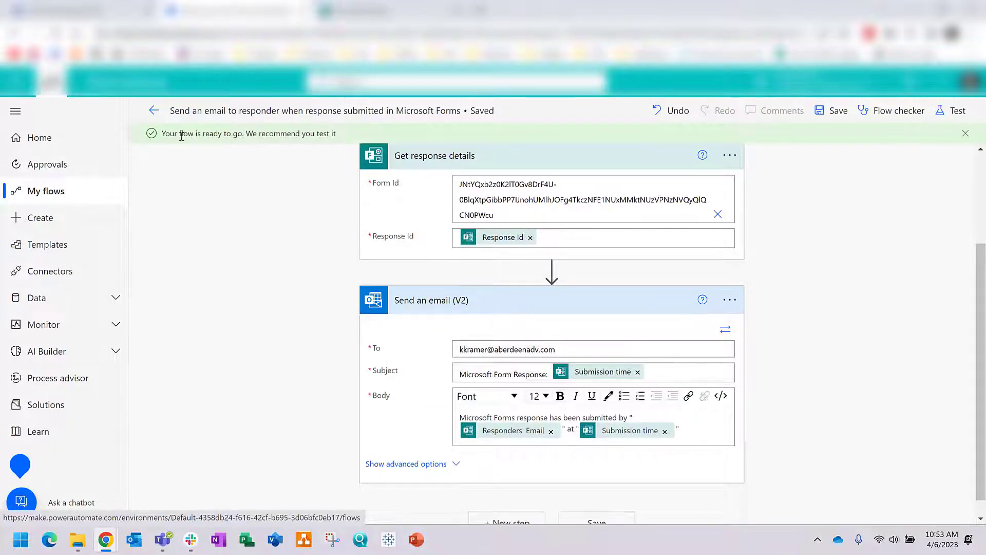
left_click(65, 199)
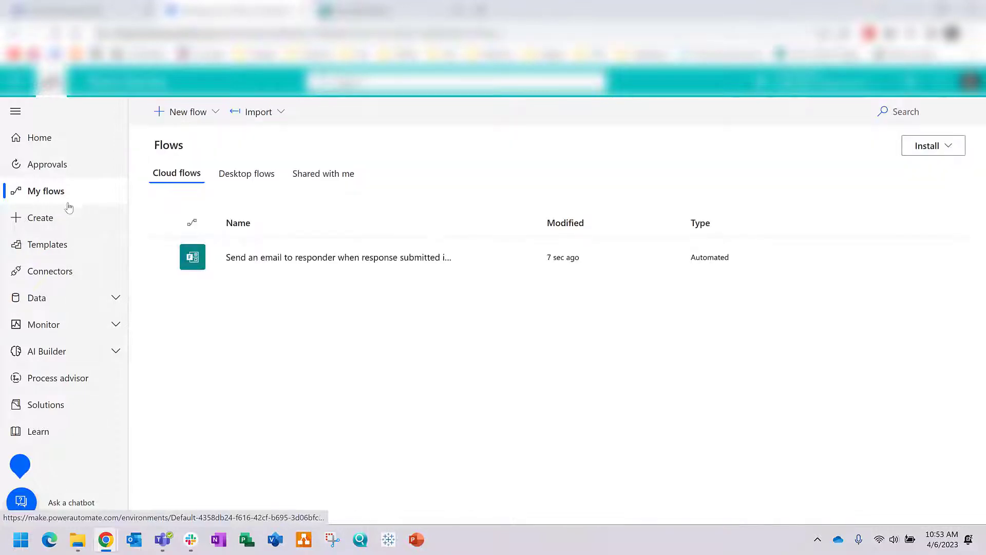
Step: Open the saved flow, permanently dismiss the flow-ready notice, and reopen the flow for editing
left_click(370, 259)
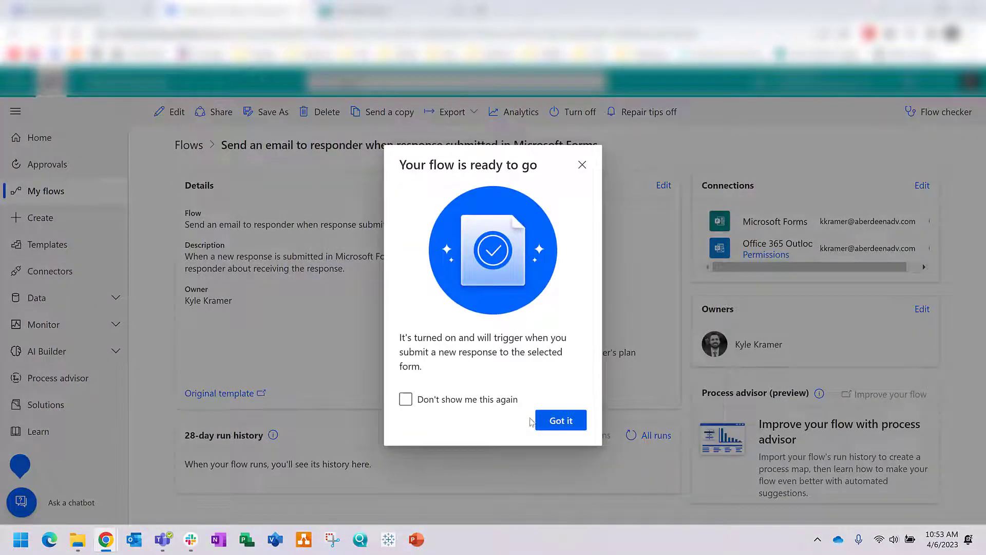
left_click(470, 407)
left_click(561, 422)
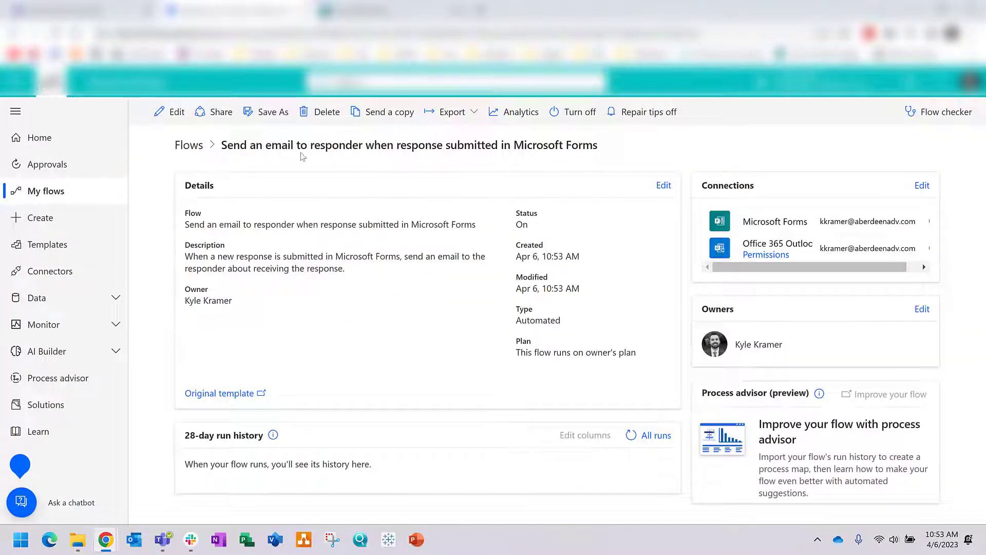
left_click(166, 119)
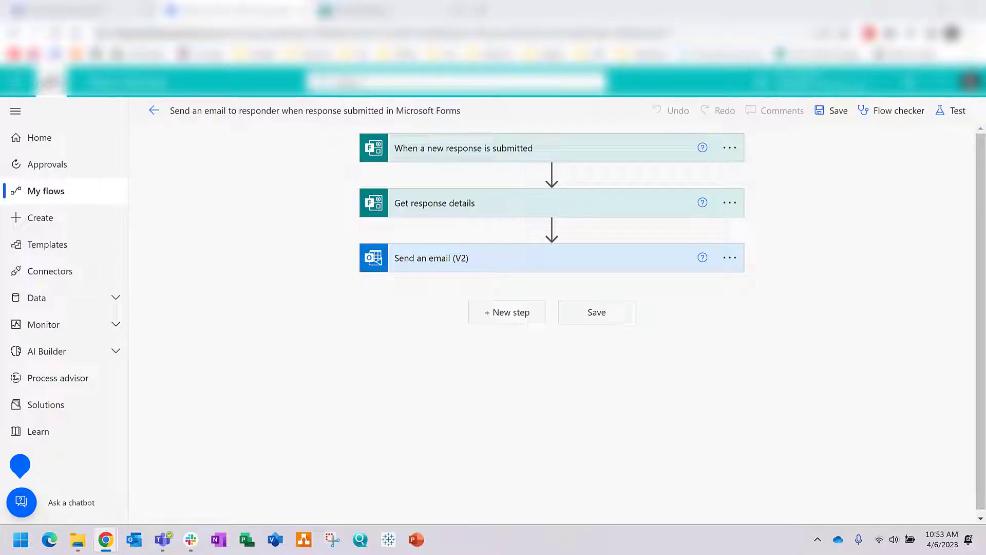
Step: Add a final line 'FROM:' with the Your Name answer to the Send an email (V2) body
left_click(473, 258)
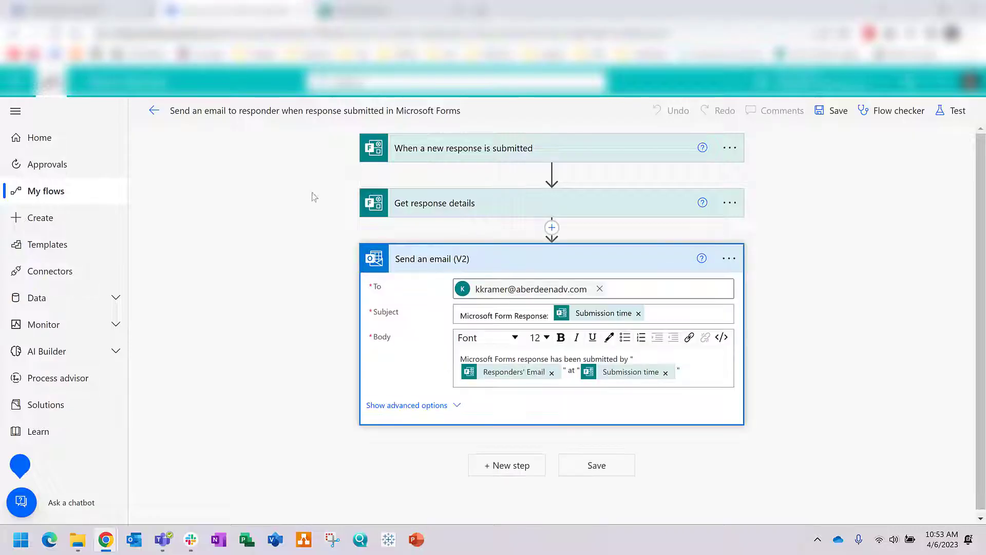
left_click(697, 372)
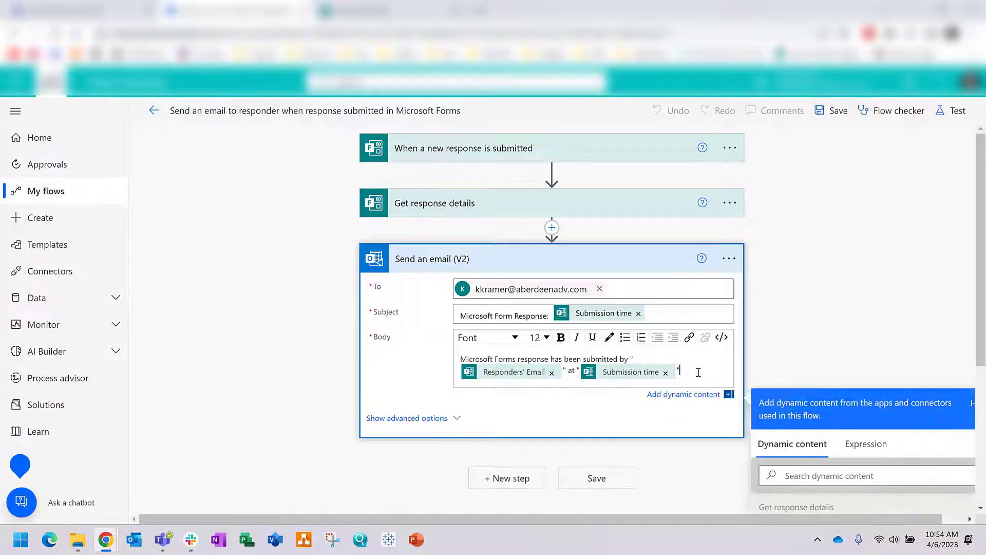
key("Return")
scroll(907, 348, "down", 4)
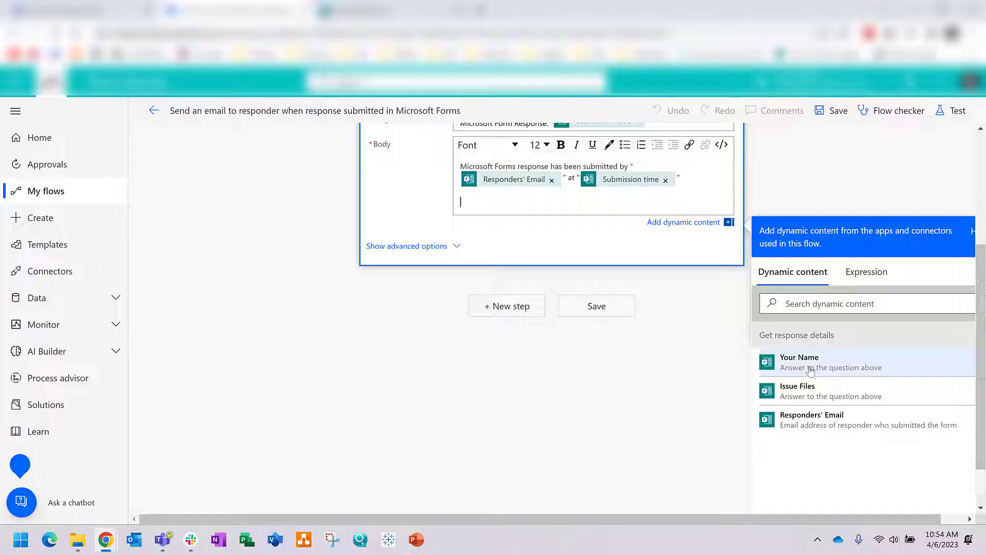
left_click(792, 361)
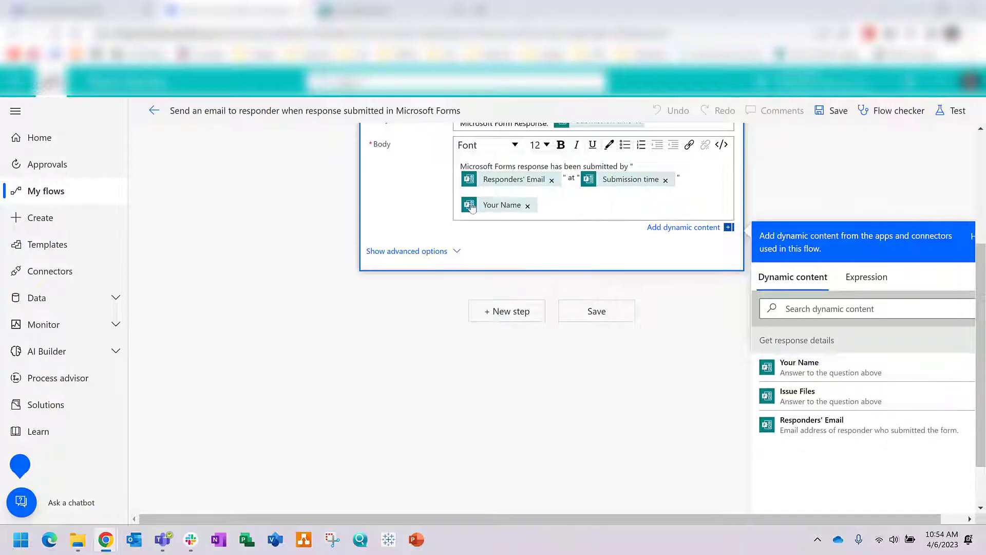
type("FROM:")
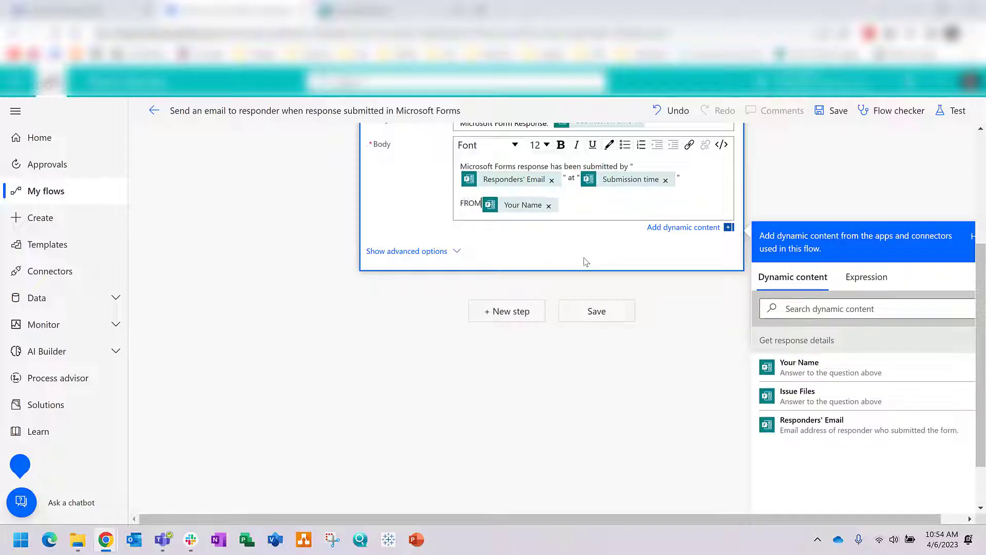
scroll(603, 276, "up", 4)
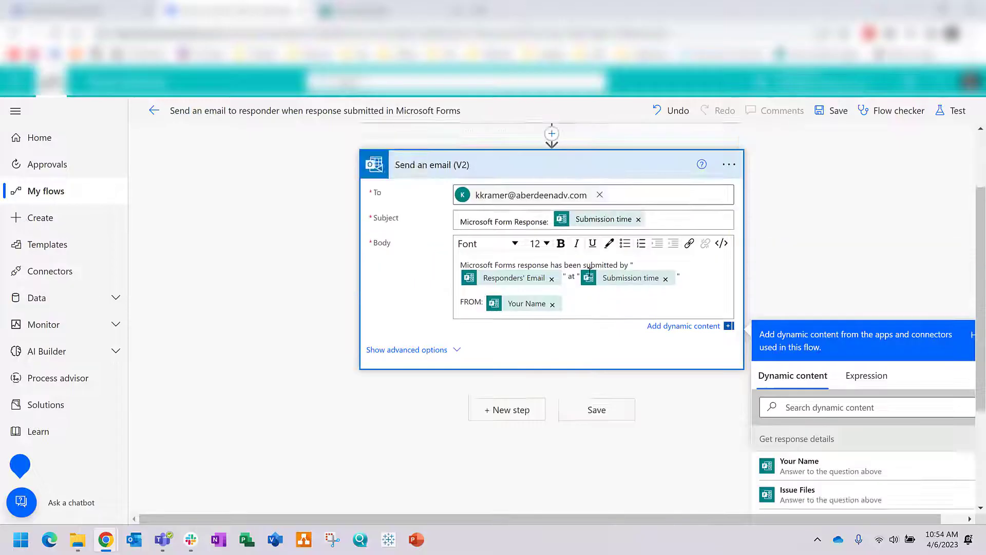
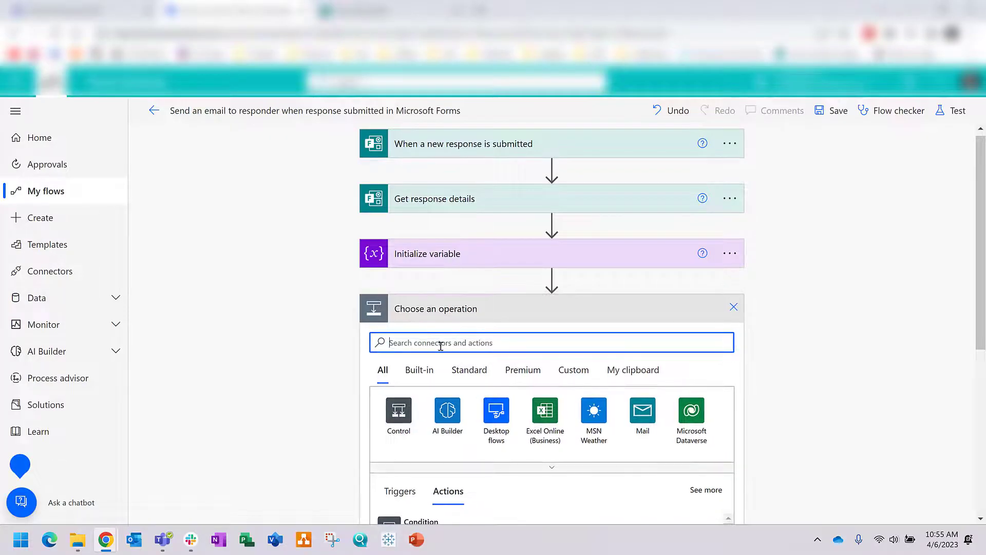
Step: Add an Apply to each loop to the flow
type("appl")
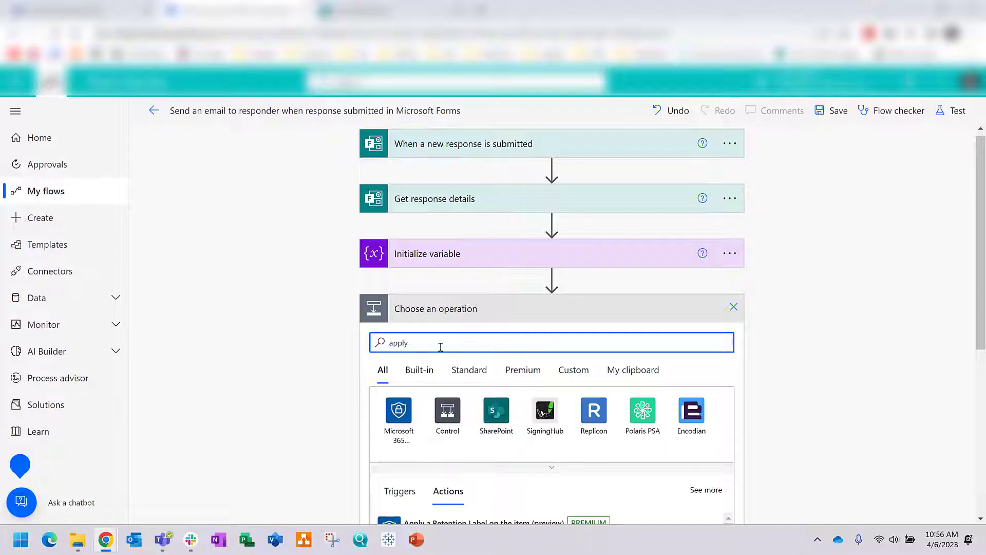
type("y")
scroll(441, 347, "down", 3)
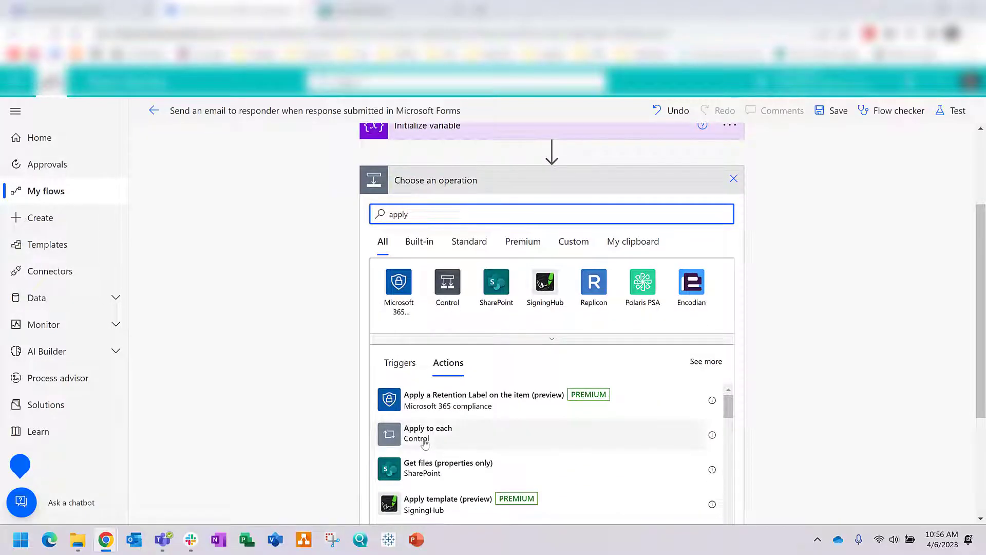
left_click(425, 442)
left_click(452, 321)
Step: Make the loop iterate over json() of the Get response details body
left_click(879, 387)
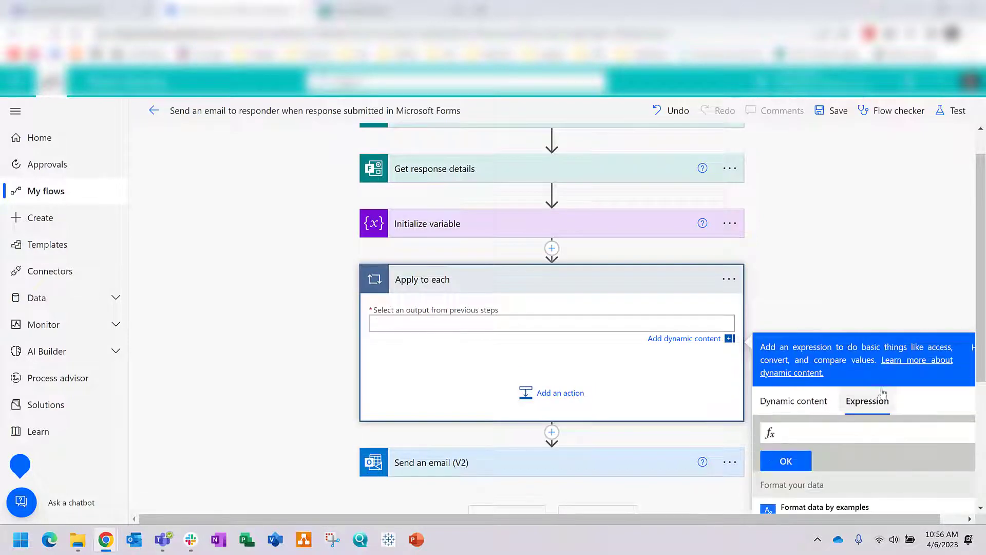
left_click(825, 363)
key("ctrl+minus")
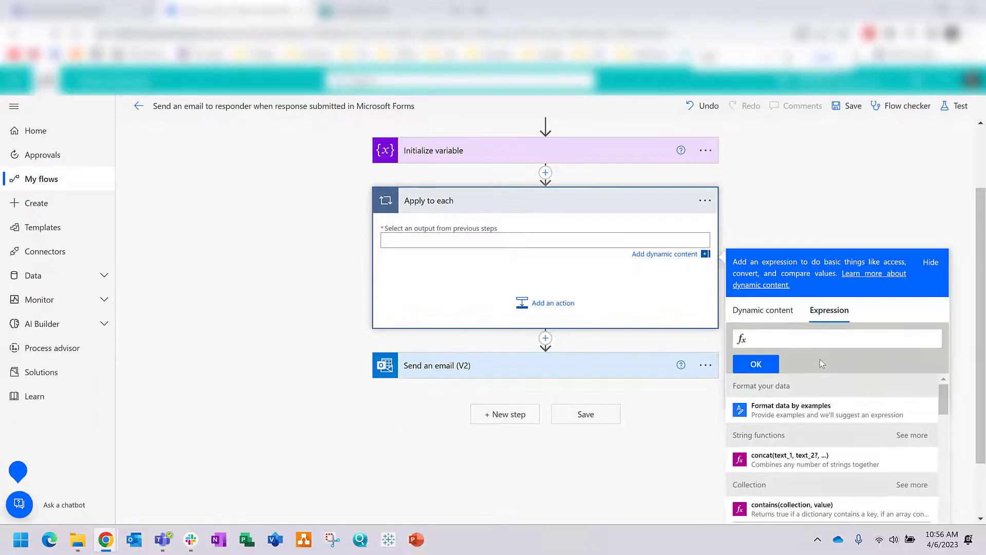
type("json(")
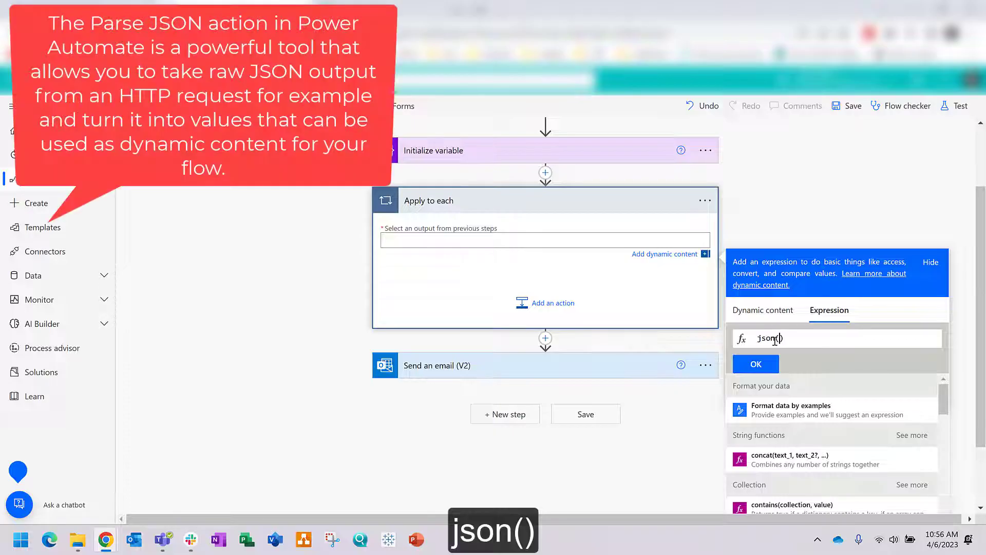
left_click(763, 310)
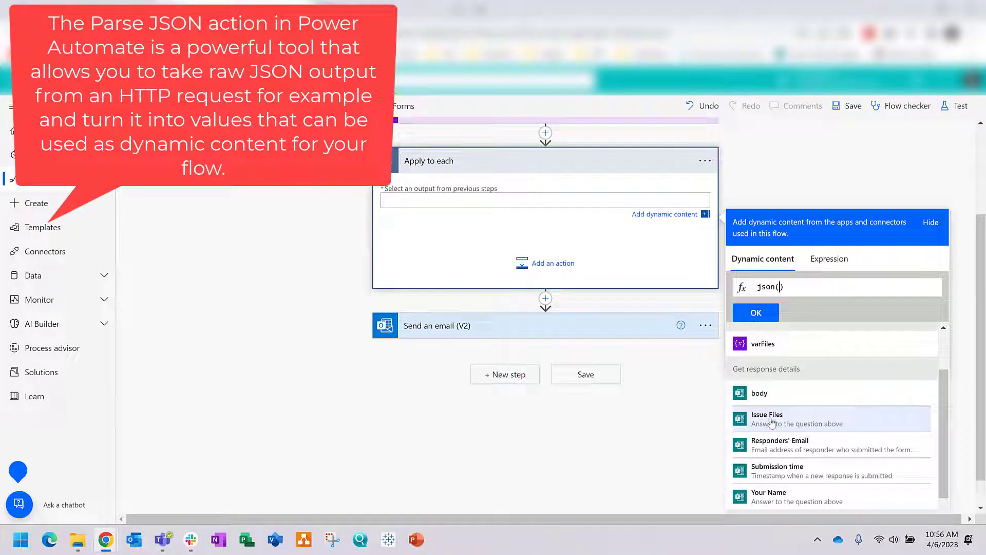
left_click(777, 394)
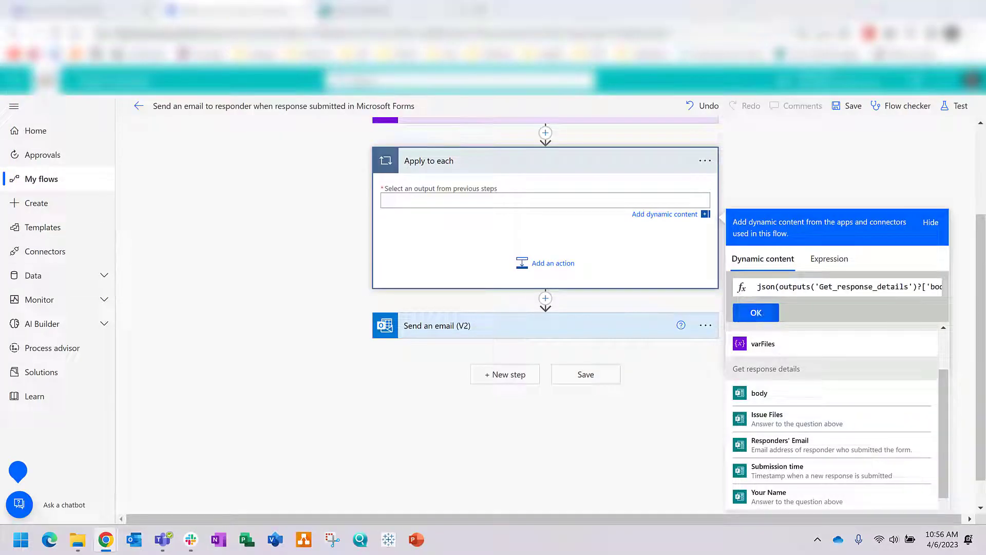
left_click(752, 315)
left_click(539, 267)
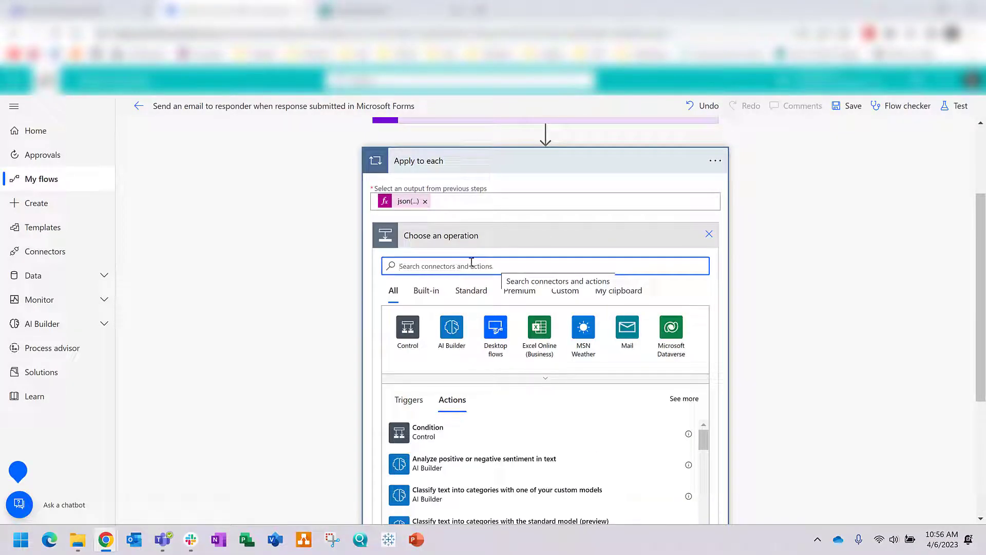
Step: Add SharePoint Get file content using path inside the loop, with the VR/AR/XR site as Site Address
type("get")
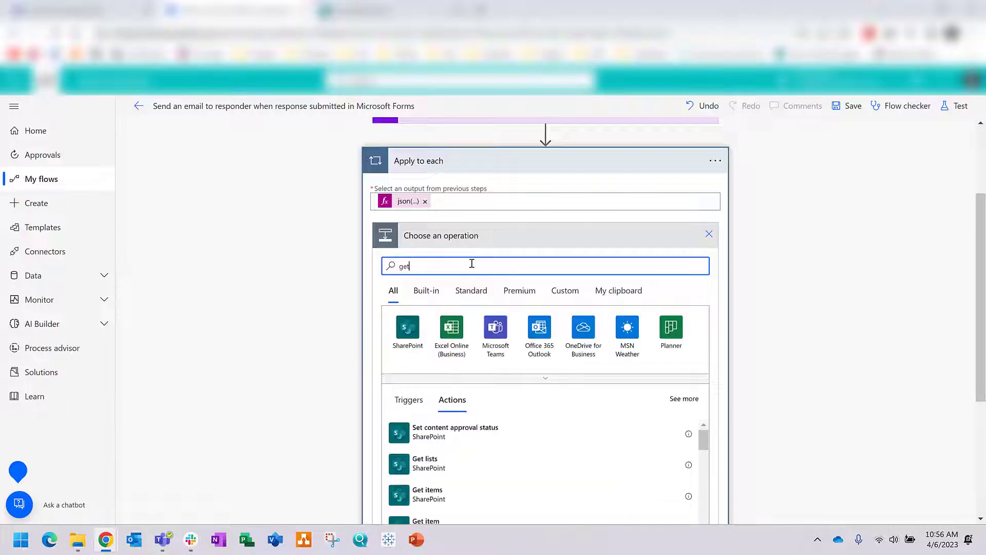
scroll(467, 265, "down", 1)
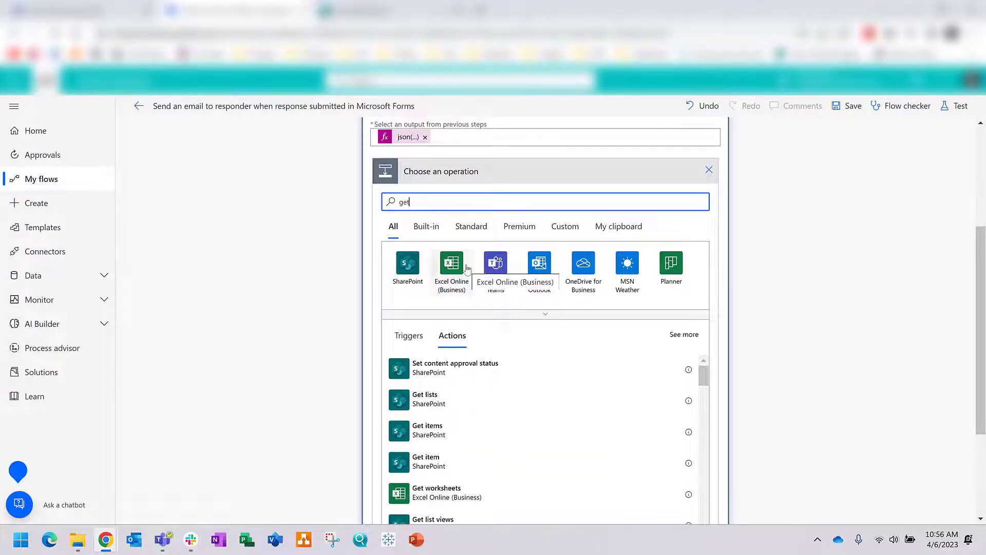
type("file")
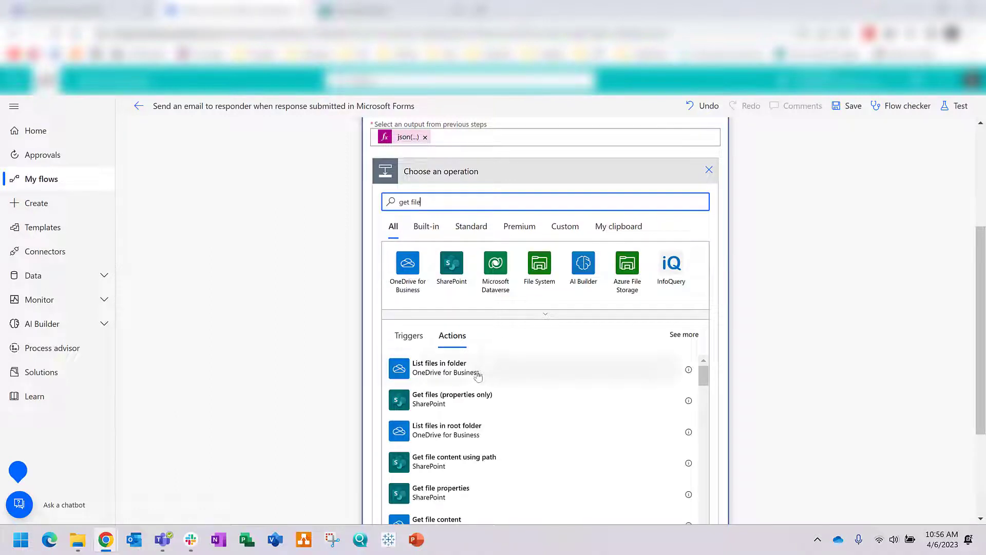
left_click(471, 468)
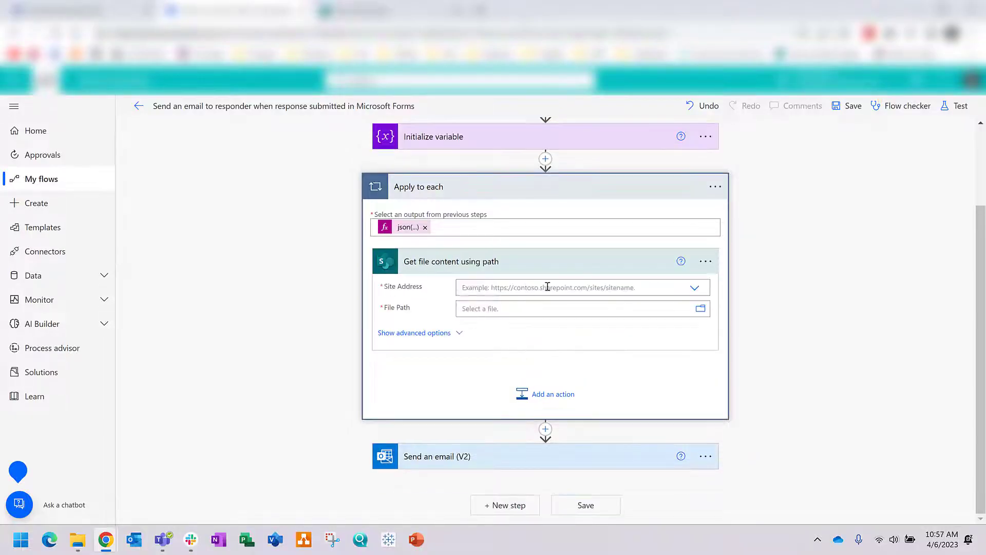
left_click(695, 289)
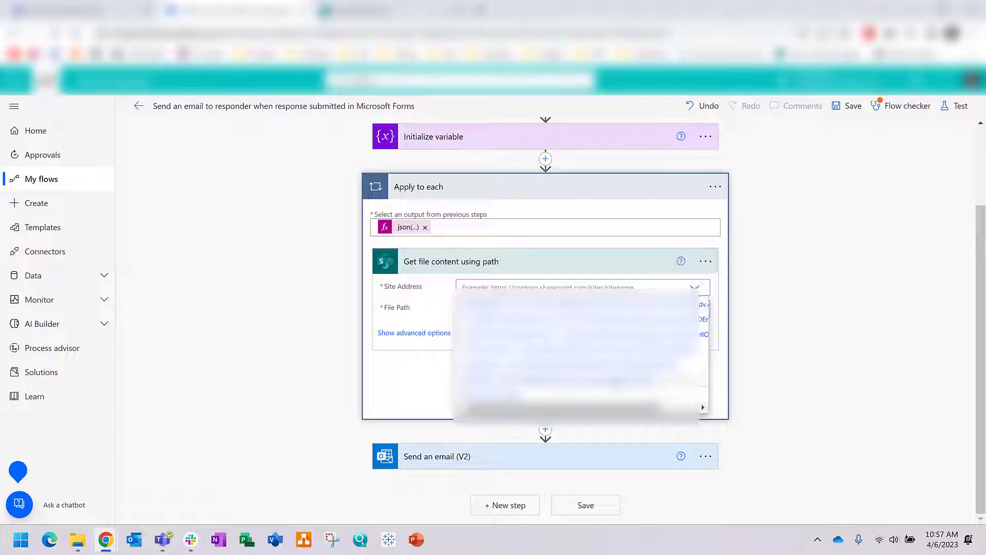
left_click(575, 304)
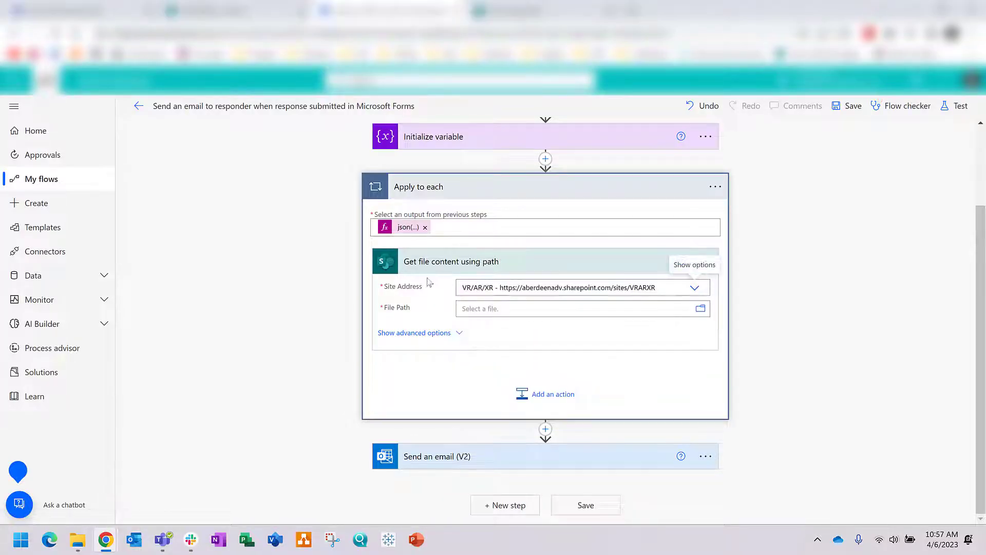
Step: Set the File Path to the expression item()?['link']
left_click(532, 310)
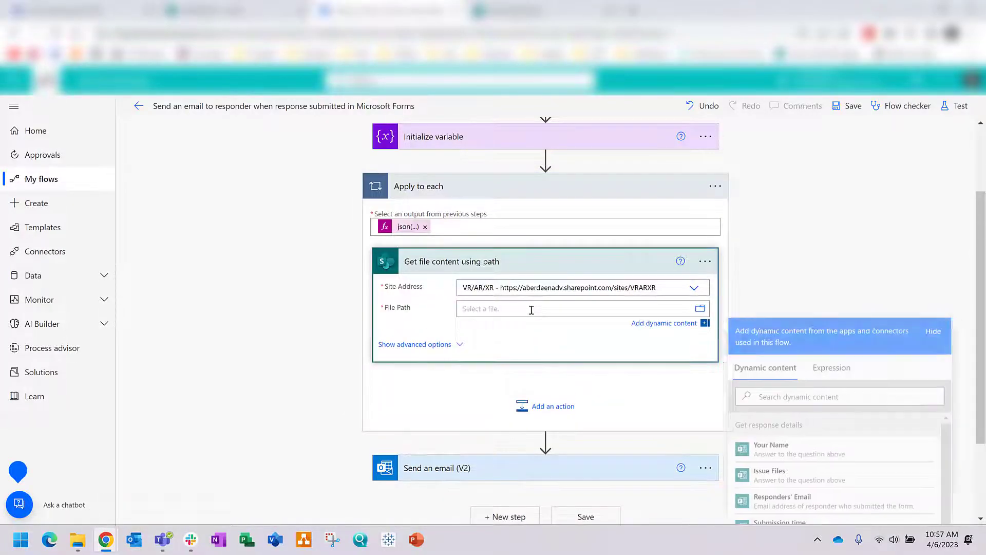
left_click(845, 373)
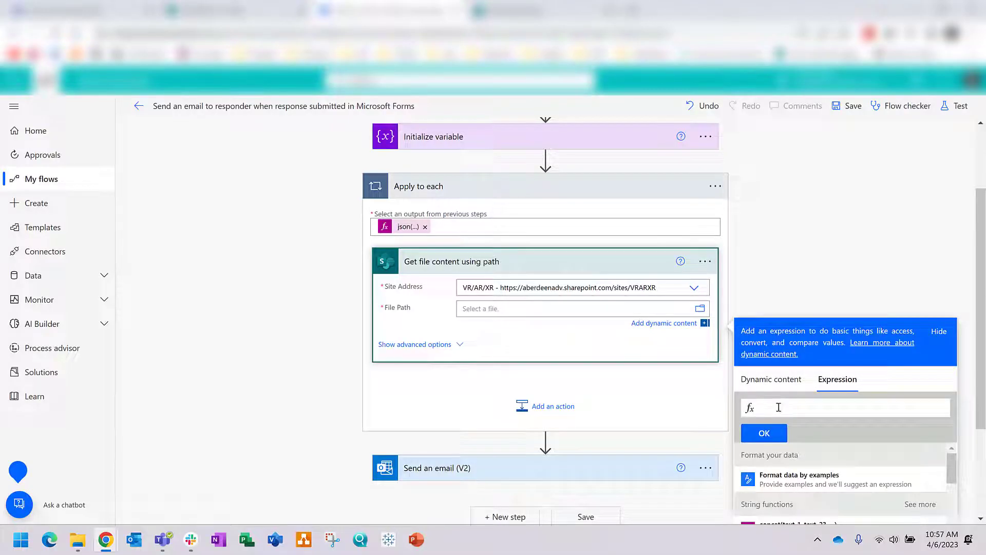
type("items()")
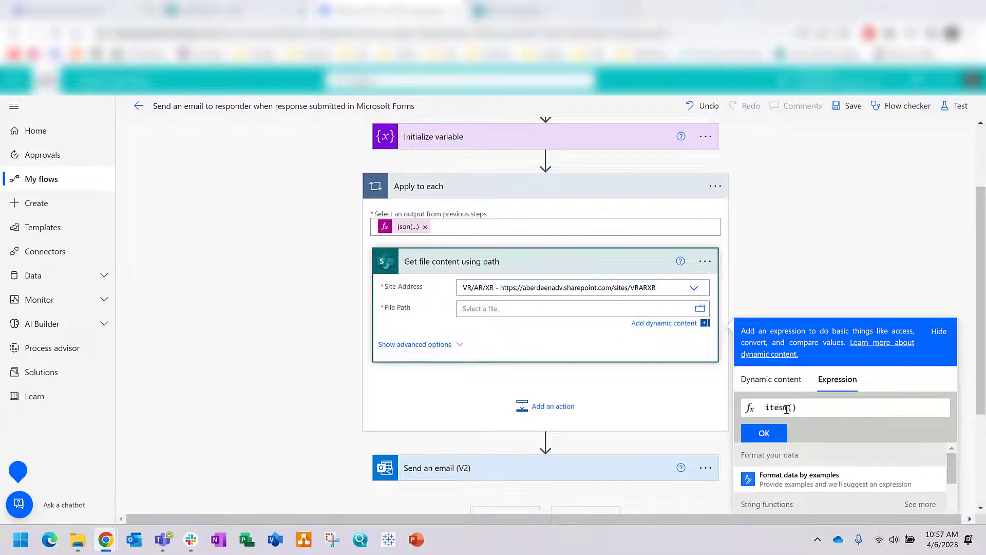
key("Left")
key("Left")
key("Left")
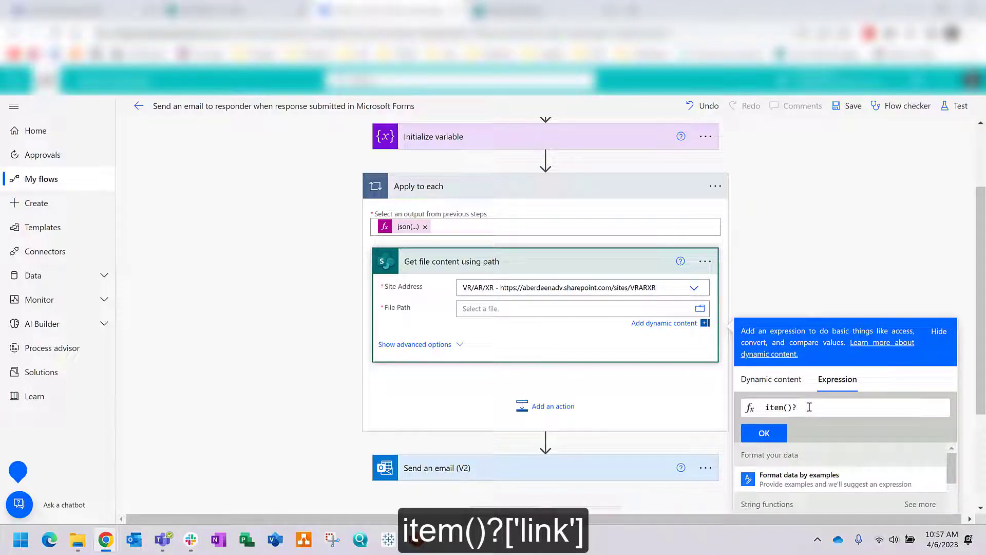
type("'link")
left_click(763, 433)
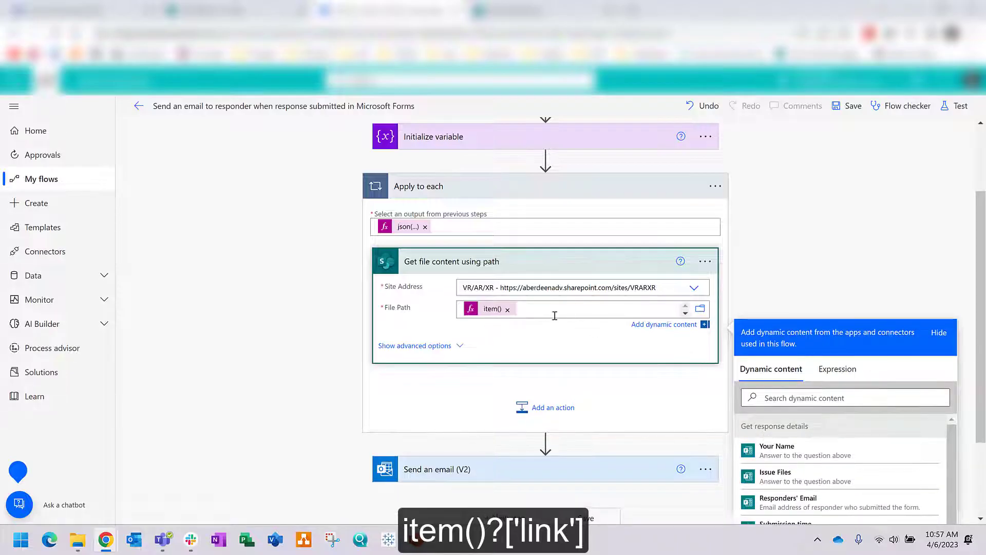
scroll(483, 396, "down", 1)
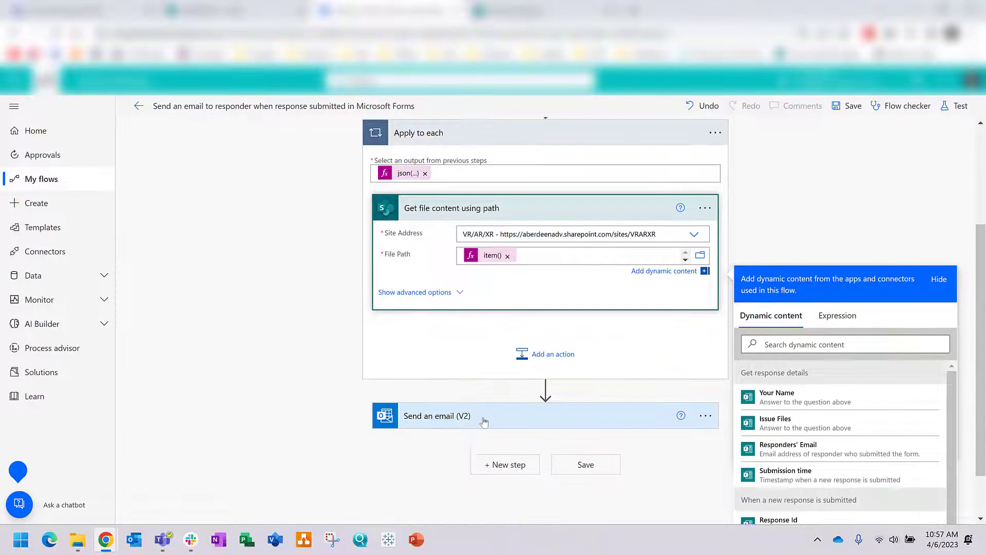
Step: Expand Send an email (V2) and reveal its advanced options
left_click(481, 399)
scroll(794, 341, "down", 2)
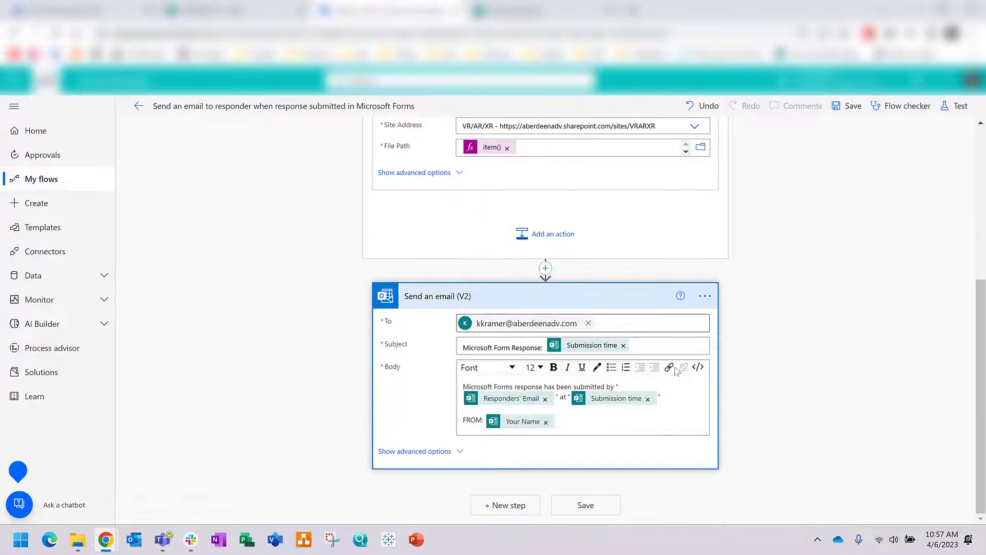
left_click(420, 452)
scroll(631, 302, "down", 3)
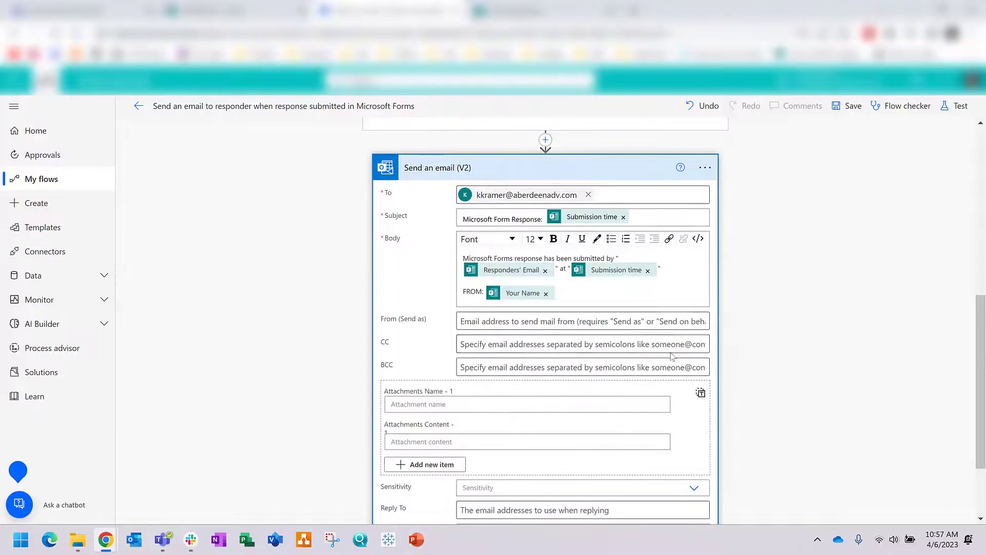
scroll(632, 302, "down", 1)
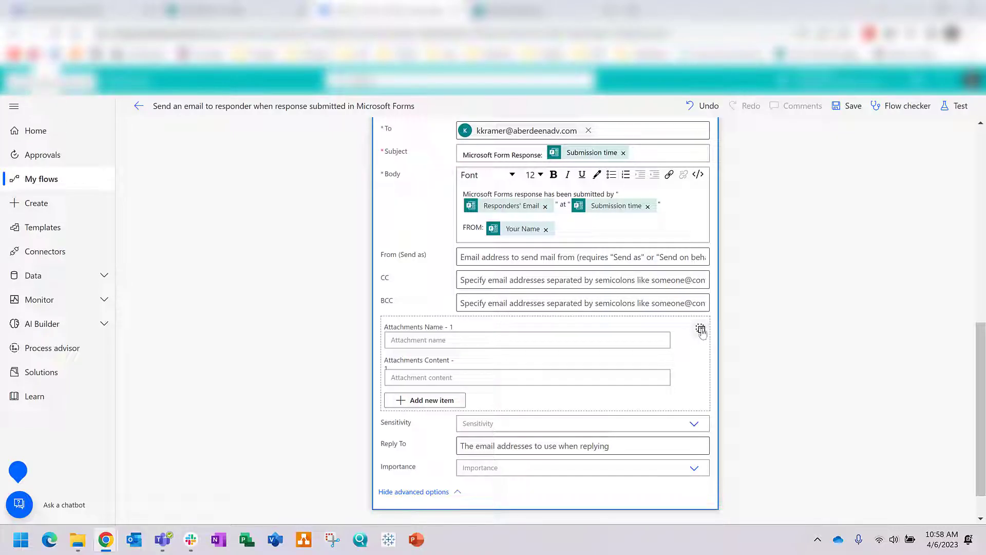
Step: Fill attachment placeholders 'attachmentname' and 'attachmentcontent', then switch to array JSON and select it
left_click(522, 341)
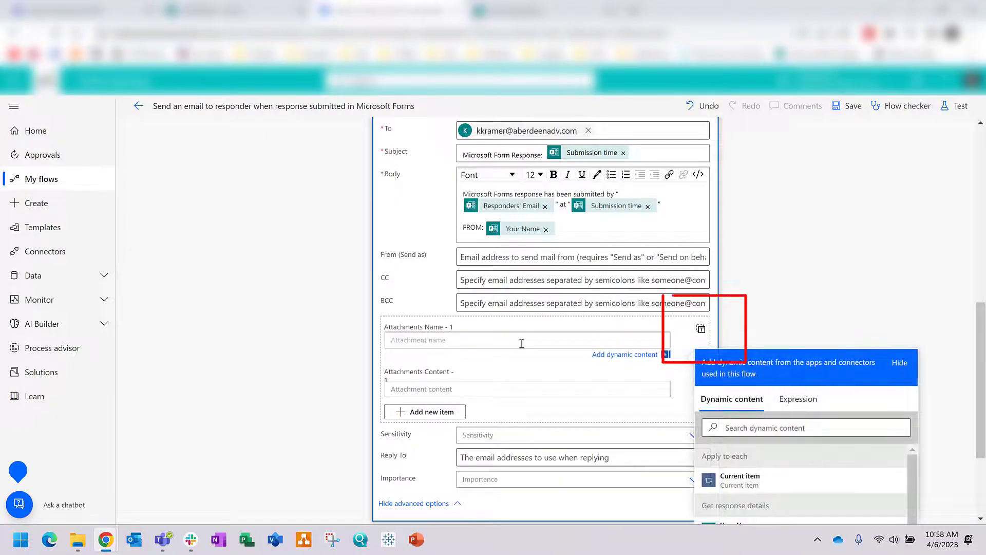
type("attachmentname")
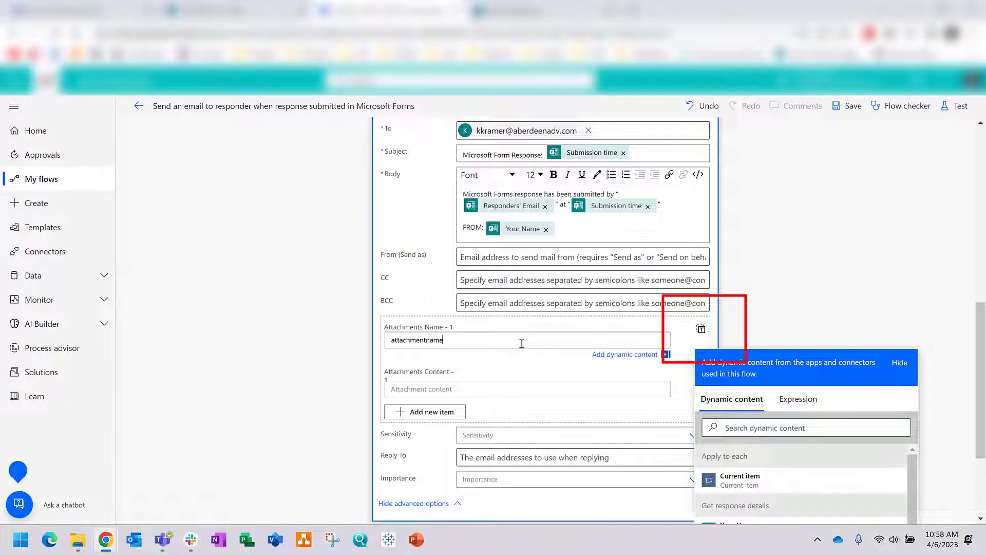
left_click(445, 384)
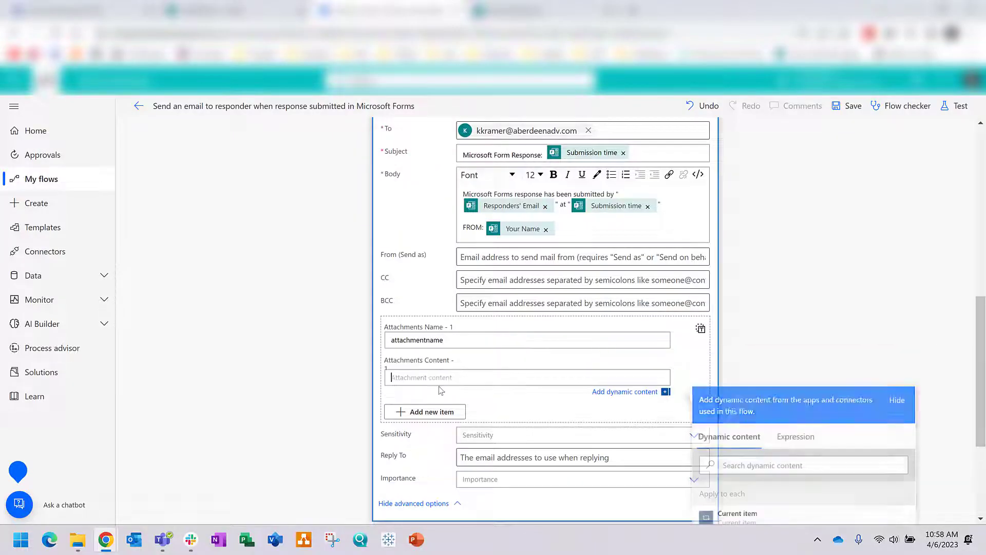
type("atta")
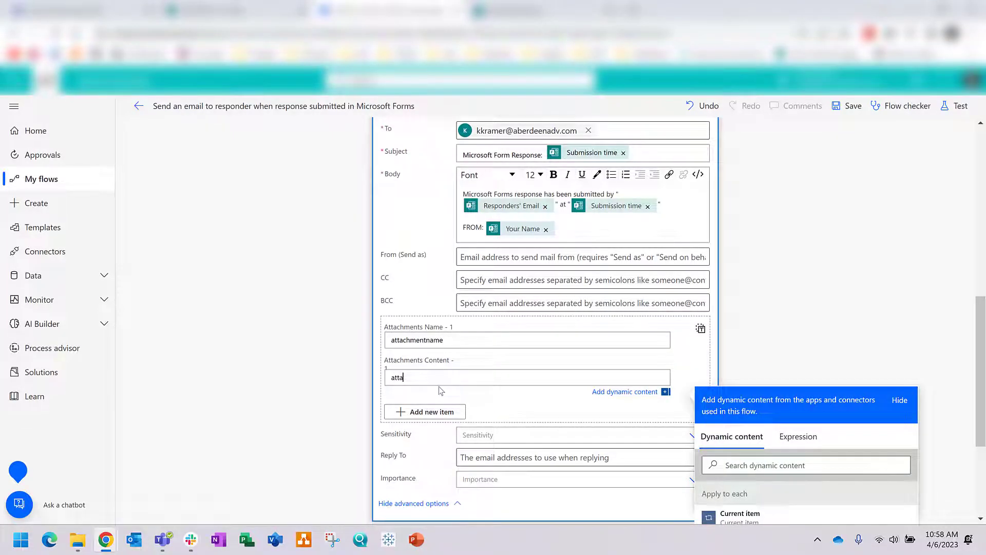
type("chmentcon")
left_click(824, 341)
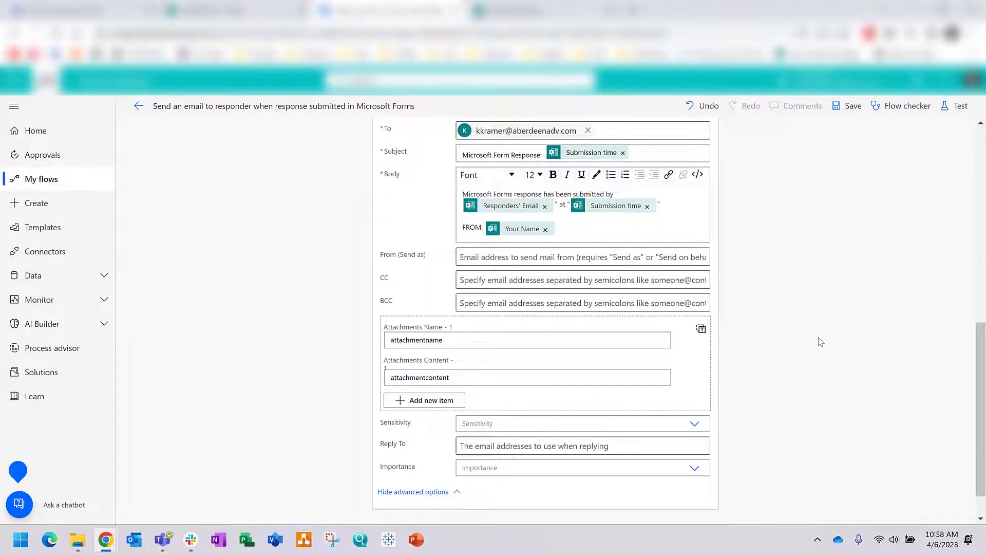
left_click(700, 331)
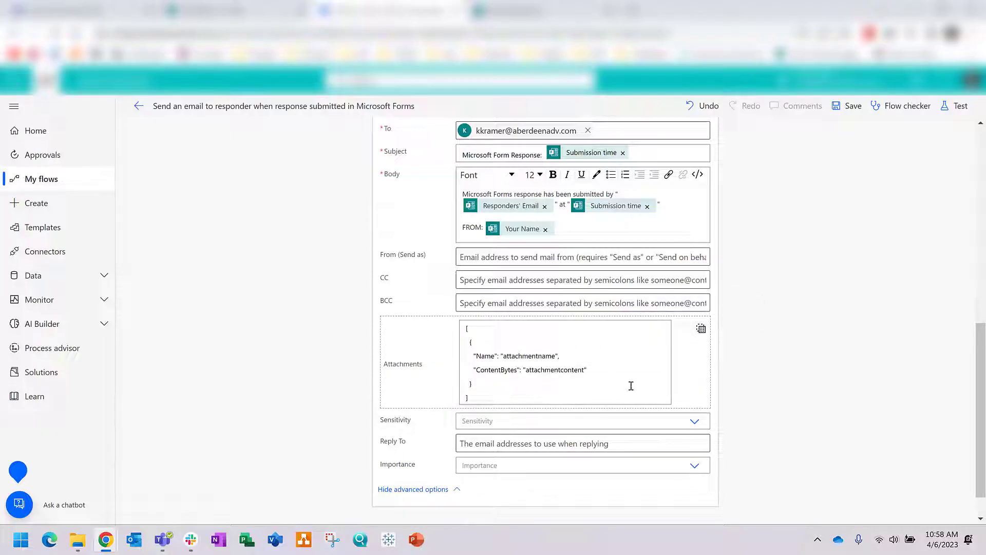
left_click(495, 396)
key("ctrl+a")
key("ctrl+c")
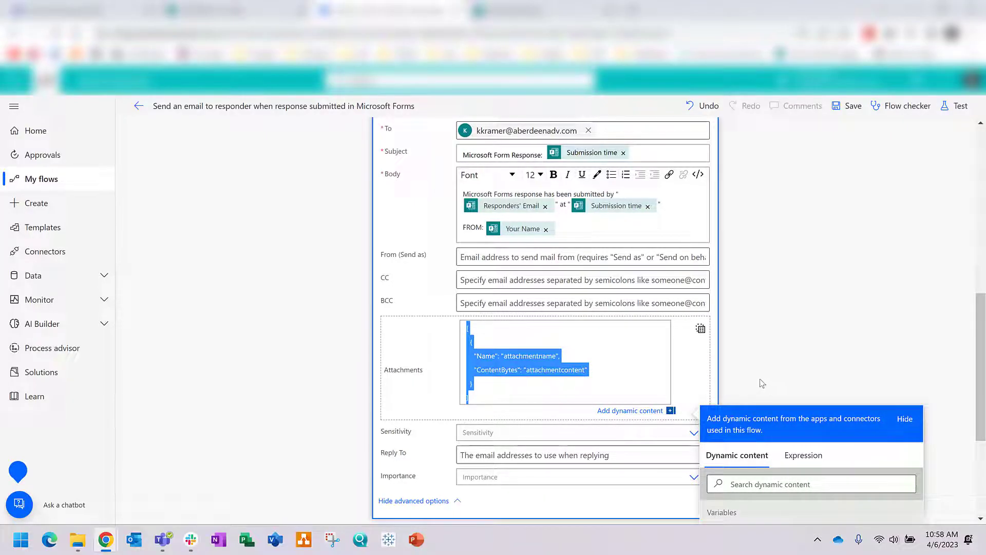
scroll(519, 352, "up", 1)
Step: Add an Append to array variable action in the loop targeting varFiles
left_click(811, 308)
scroll(803, 311, "up", 6)
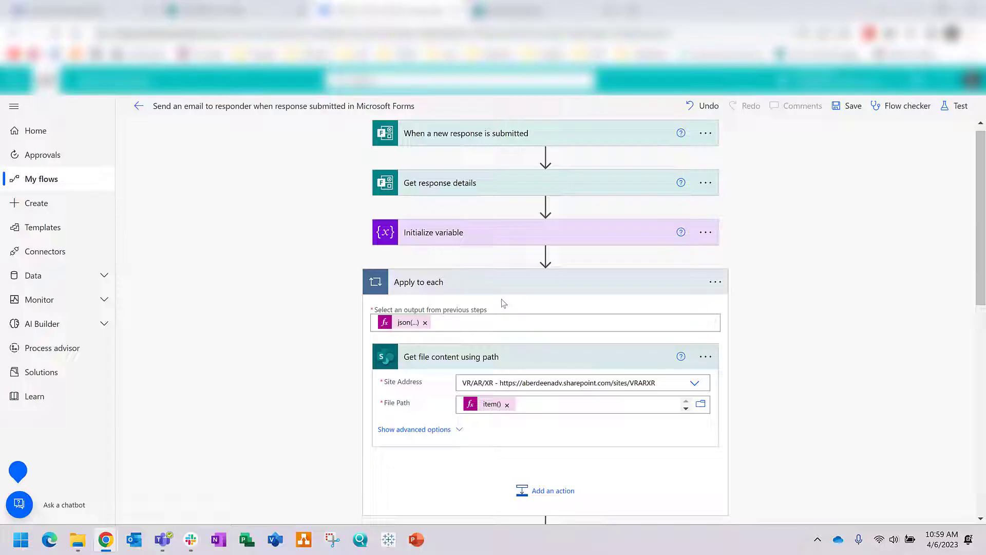
scroll(502, 300, "down", 1)
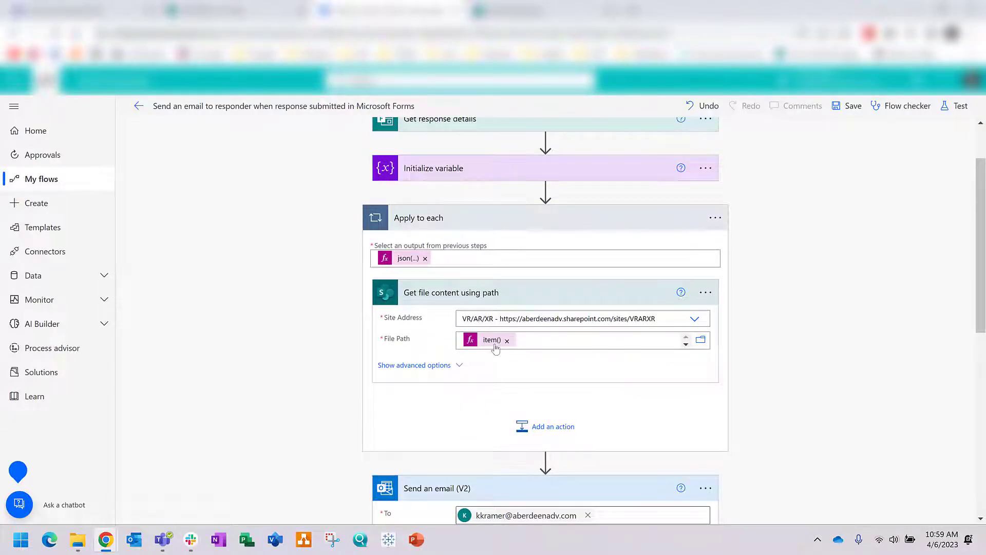
left_click(543, 428)
scroll(809, 365, "down", 2)
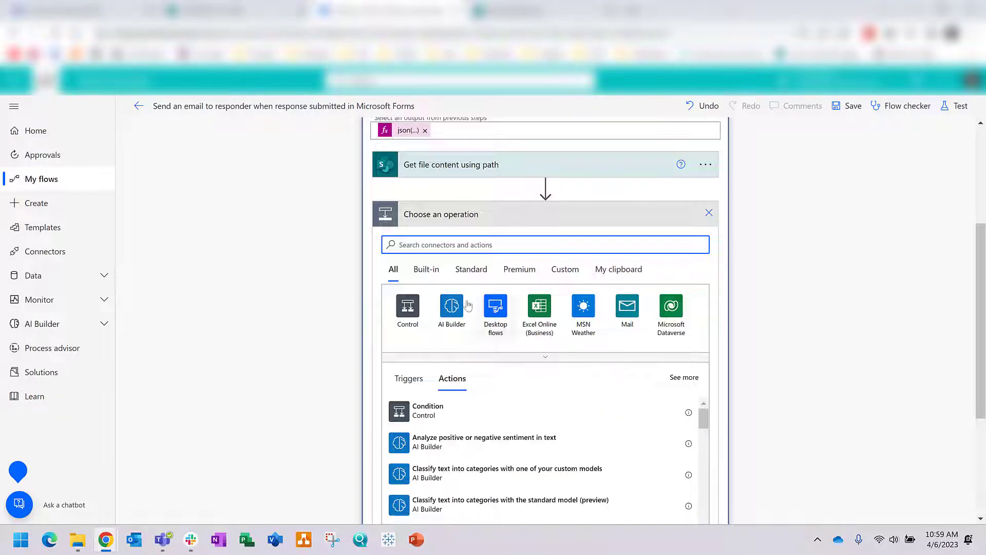
type("a")
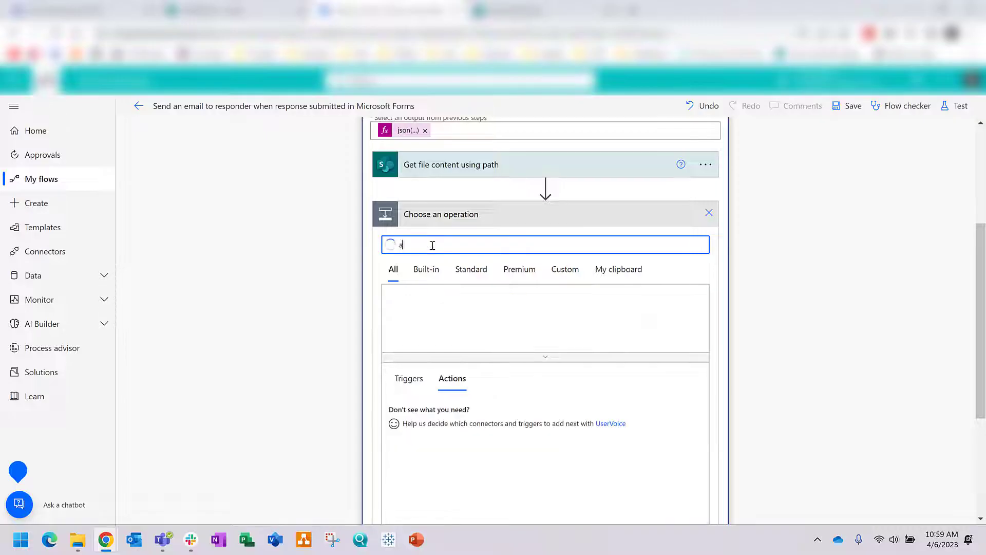
type("ppend to array")
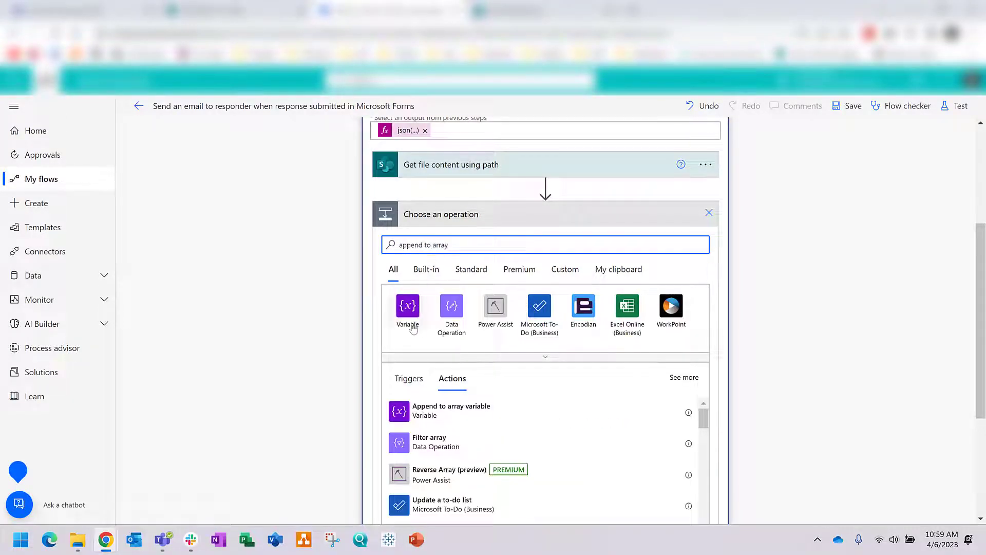
left_click(439, 413)
left_click(488, 312)
left_click(475, 353)
Step: Paste the sample JSON as Value and replace the name placeholder with item()?['name']
left_click(480, 333)
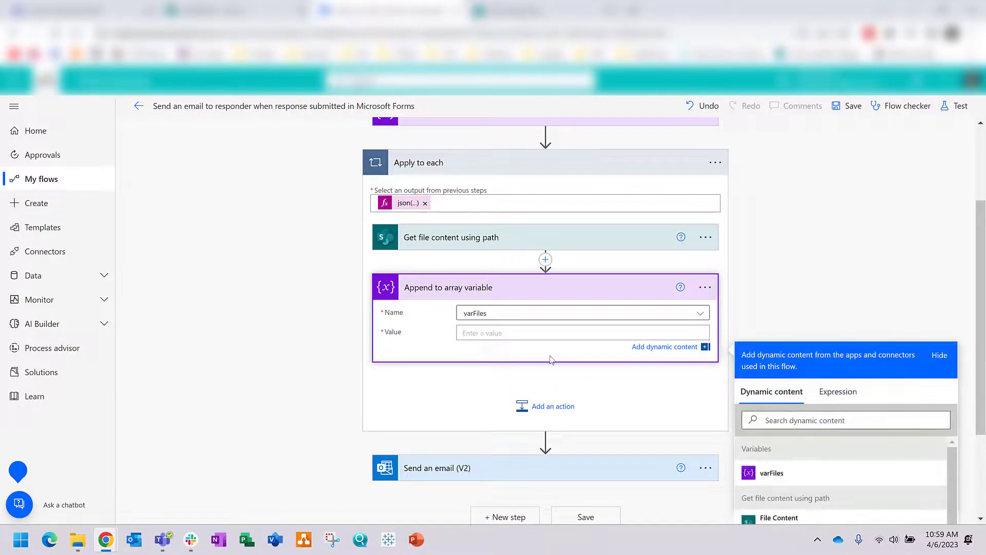
key("ctrl+v")
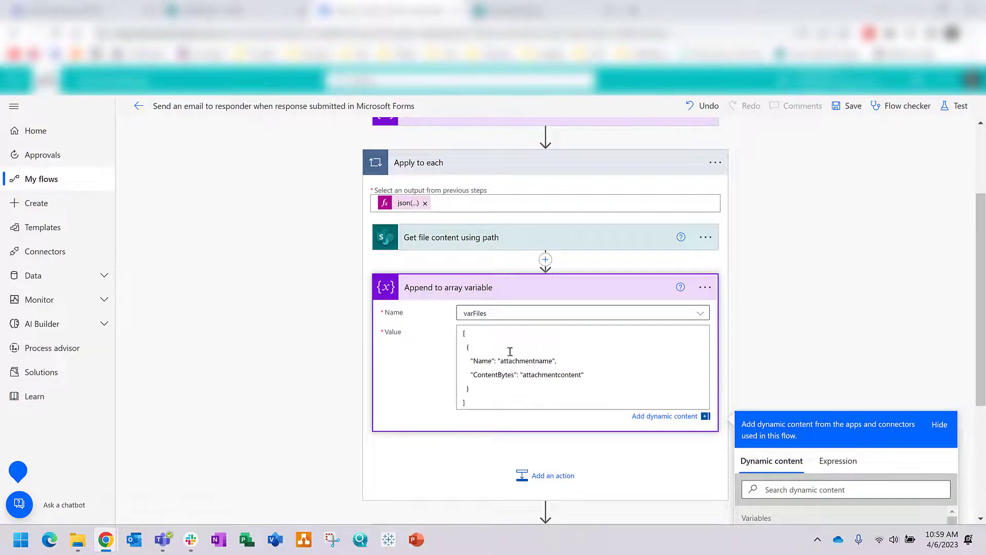
scroll(512, 357, "down", 1)
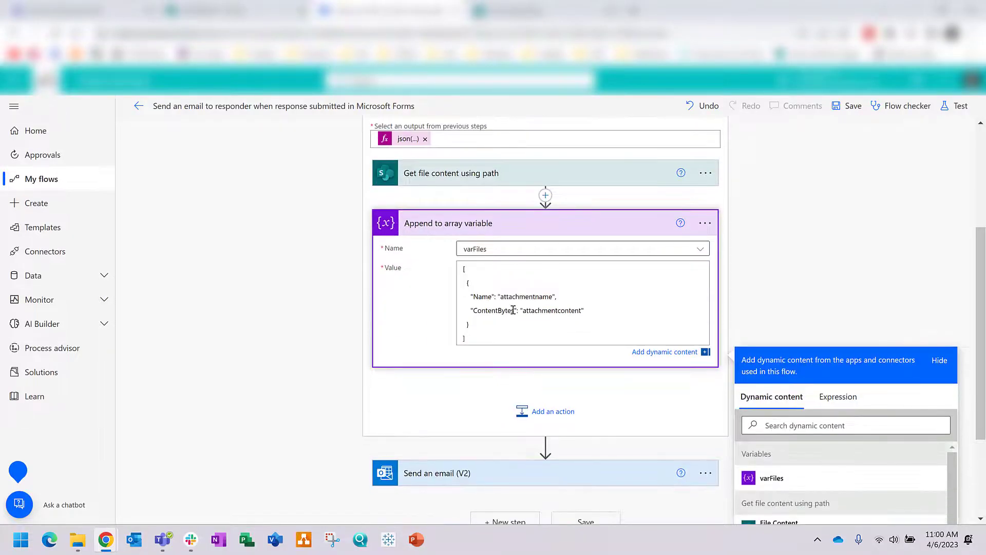
left_click_drag(552, 298, 501, 298)
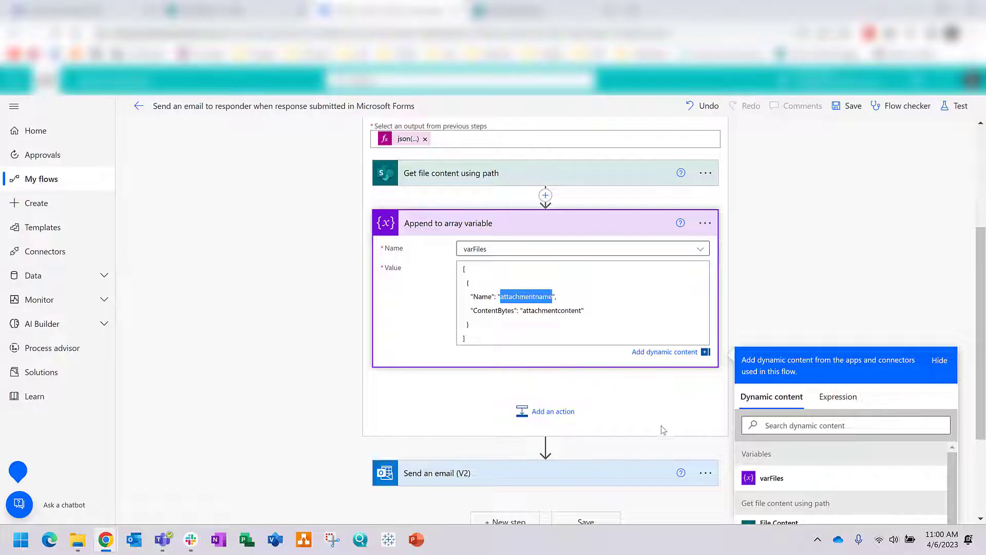
key("BackSpace")
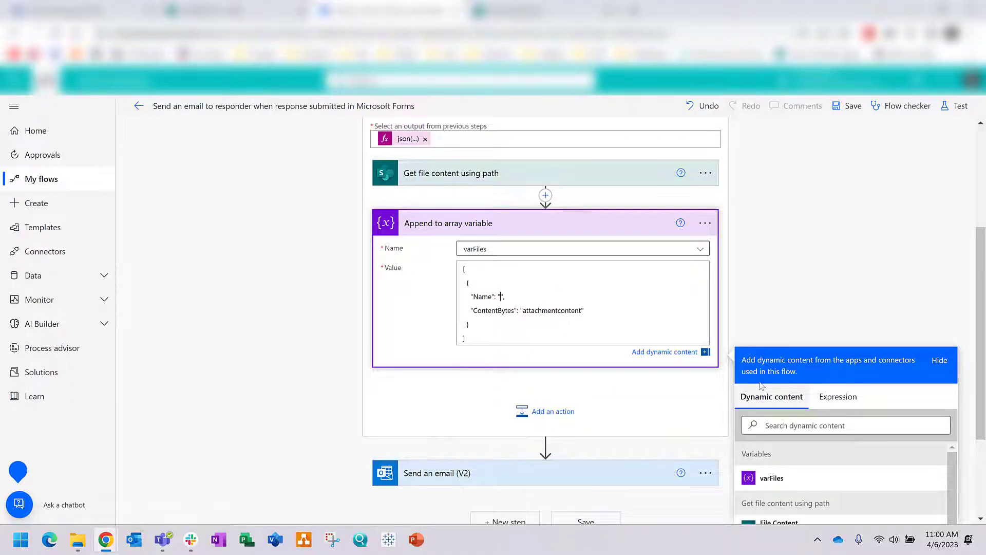
left_click(838, 396)
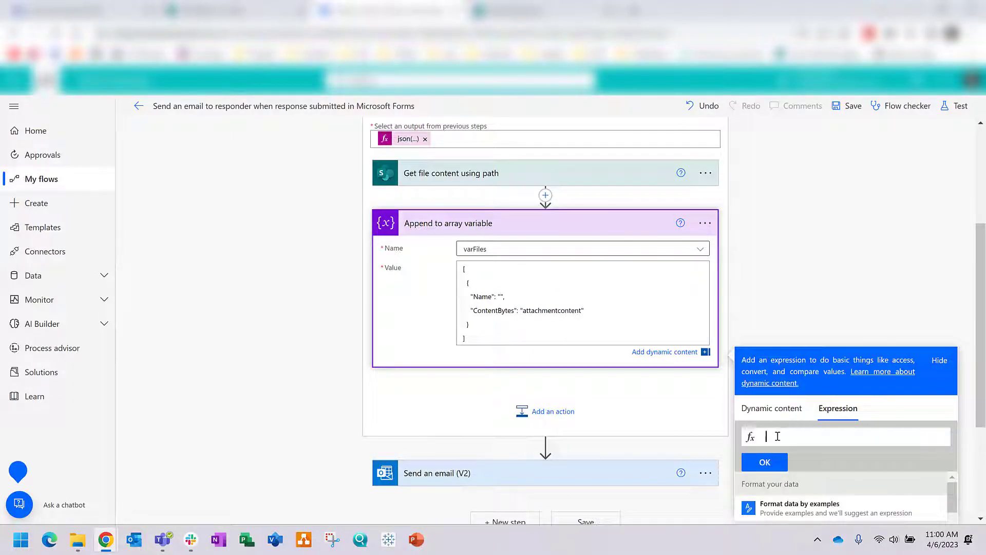
type("item()?[")
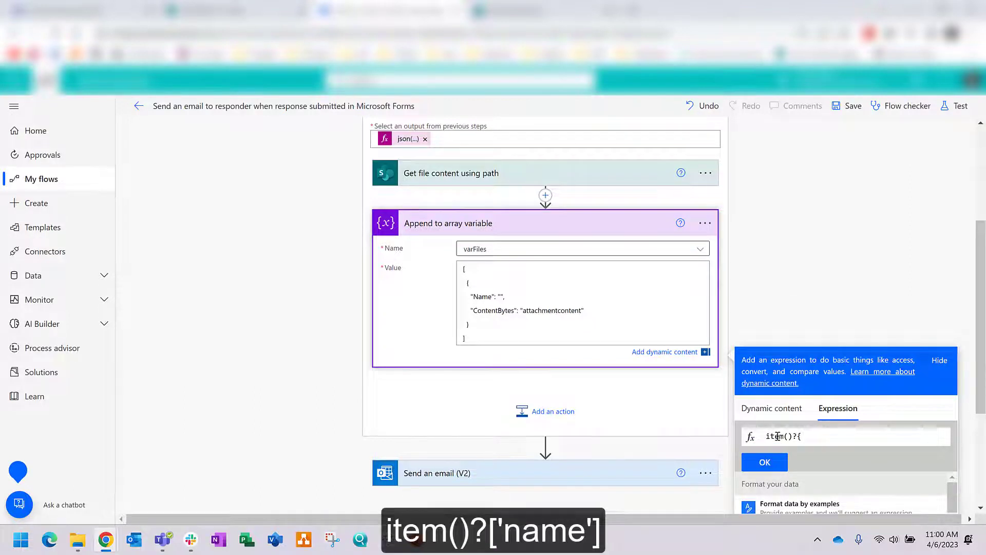
type("?{'name}")
key("BackSpace")
type("}")
key("BackSpace")
left_click(800, 437)
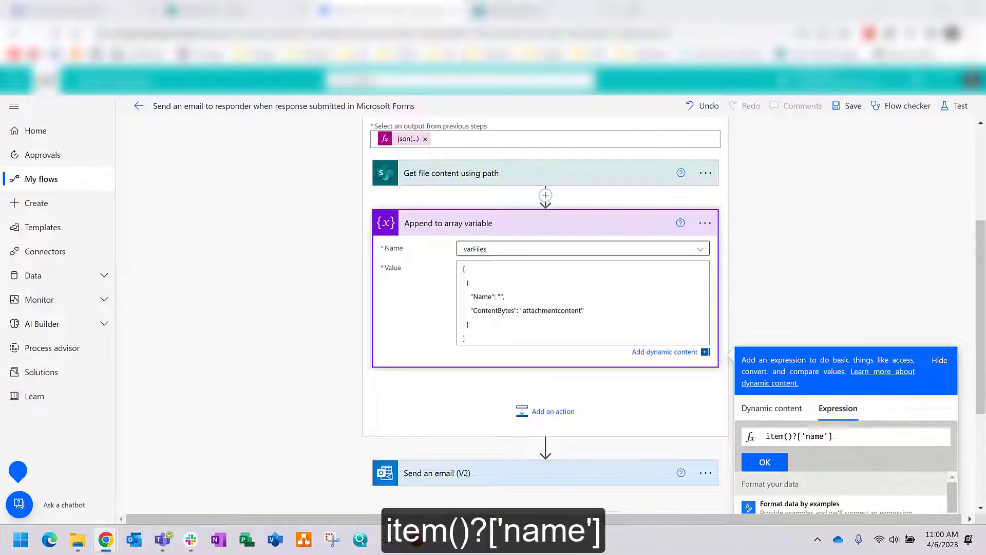
left_click(764, 463)
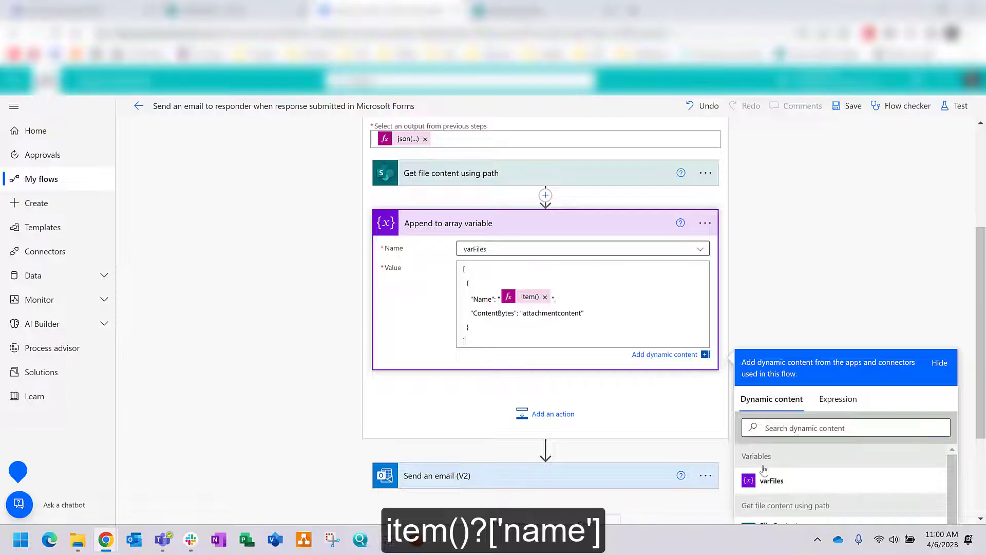
Step: Replace the content placeholder with File Content, remove the array brackets, and save
left_click_drag(576, 315, 521, 313)
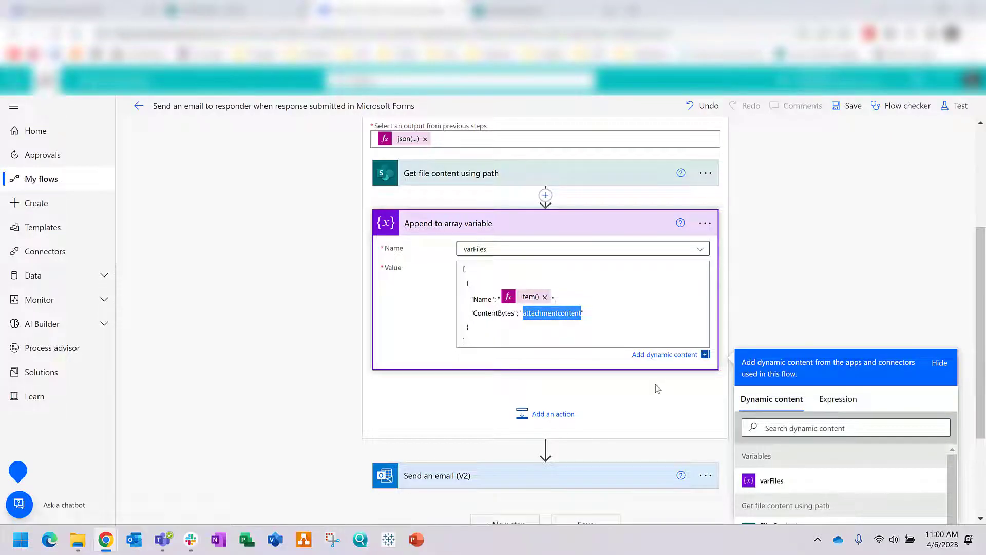
key("BackSpace")
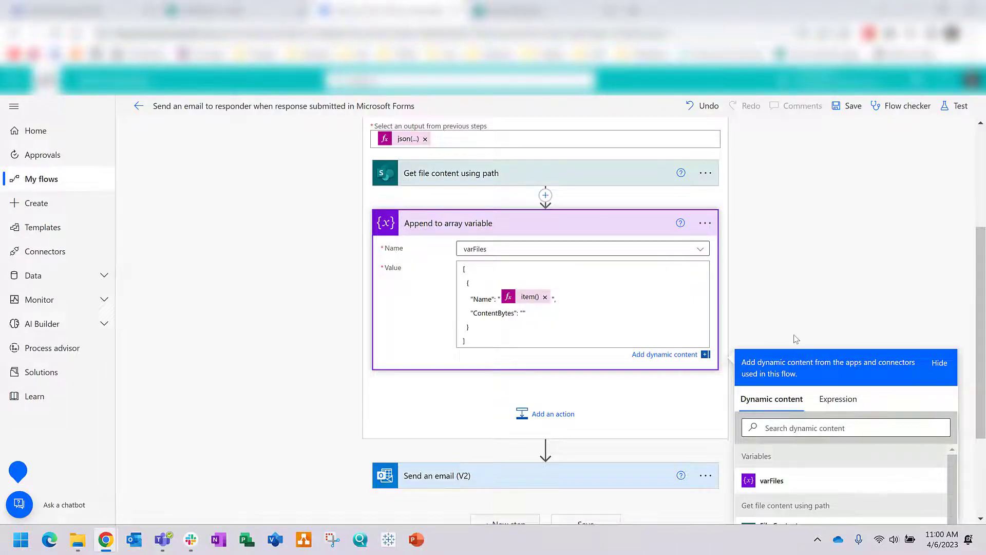
scroll(754, 439, "down", 2)
scroll(825, 406, "down", 2)
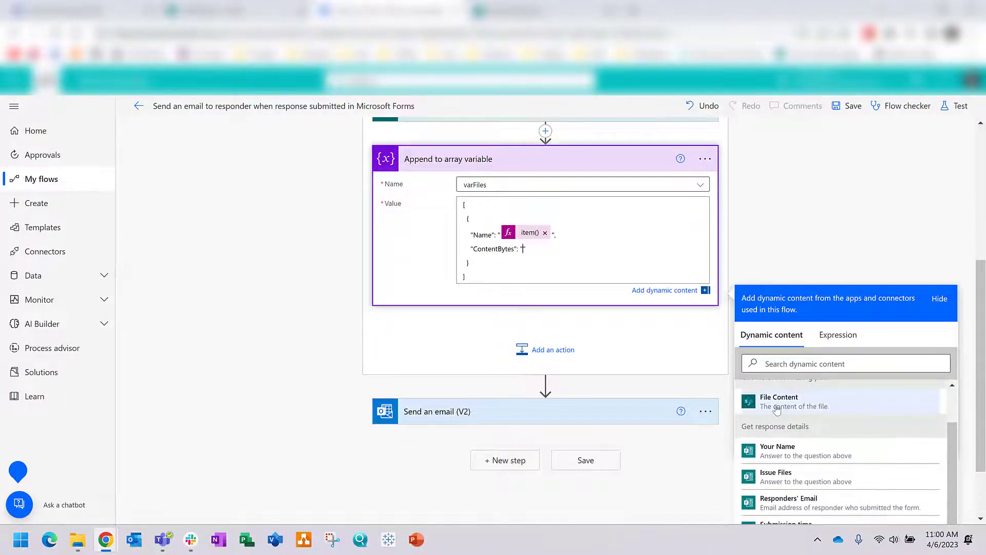
scroll(776, 408, "up", 2)
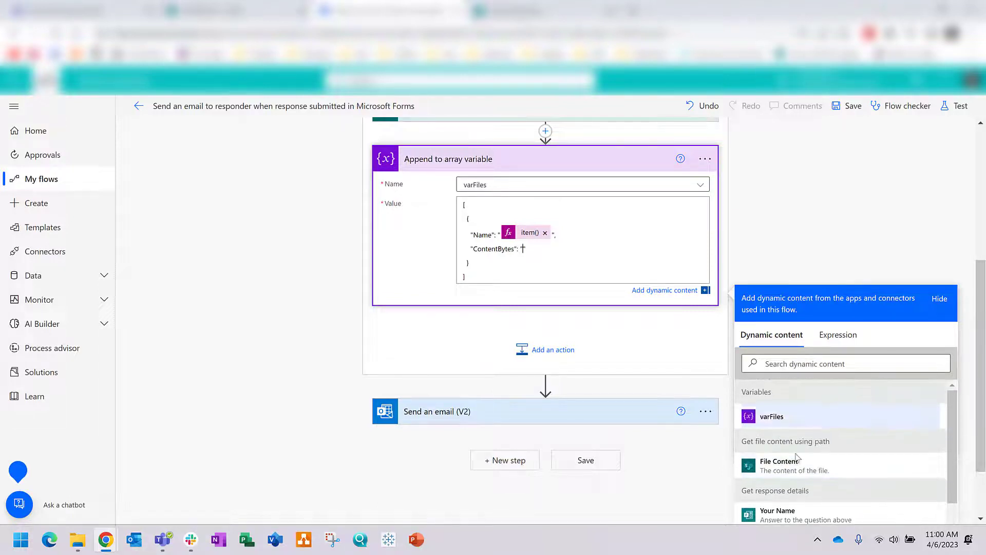
left_click(786, 477)
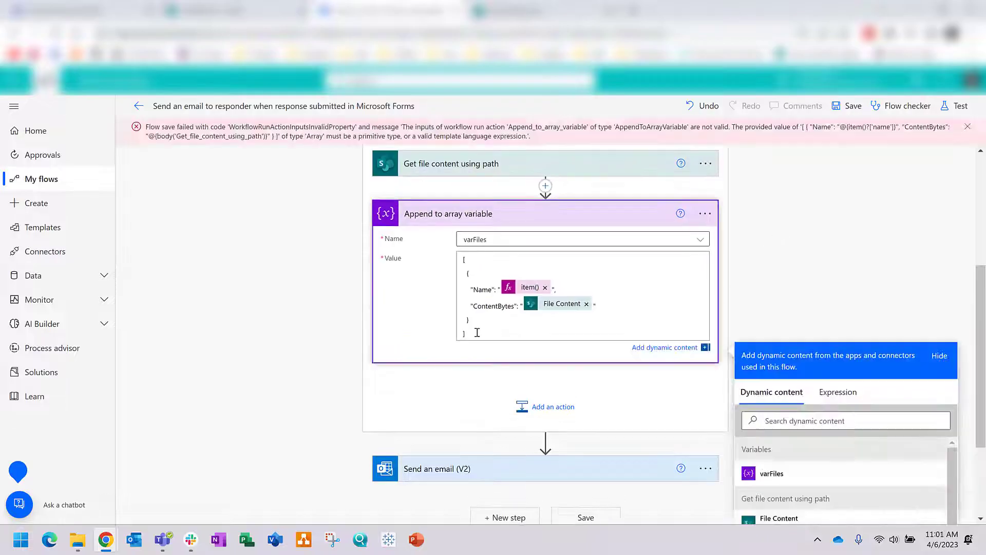
key("BackSpace")
key("BackSpace")
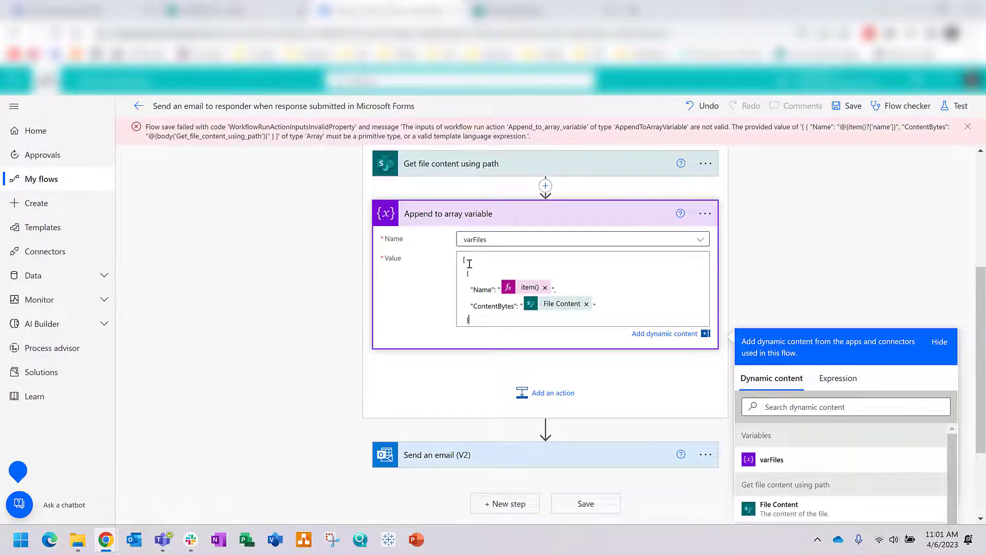
key("BackSpace")
key("BackSpace")
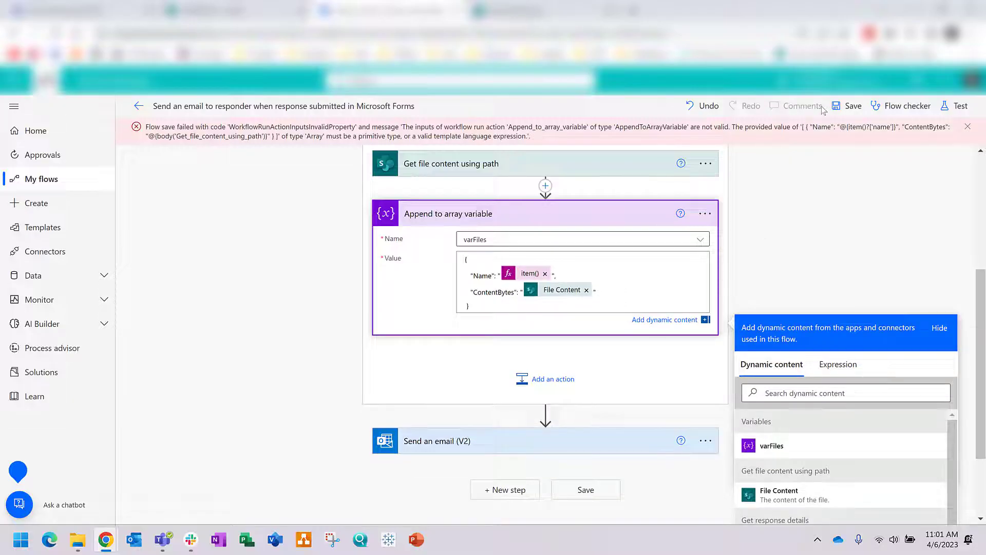
left_click(847, 106)
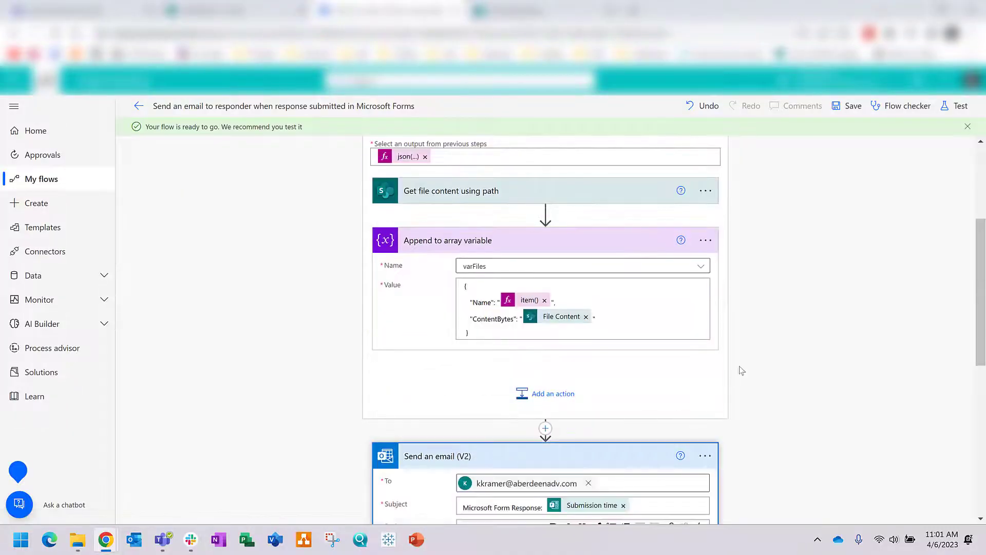
Step: Replace the sample Attachments JSON with the varFiles variable and save the flow
scroll(729, 379, "down", 8)
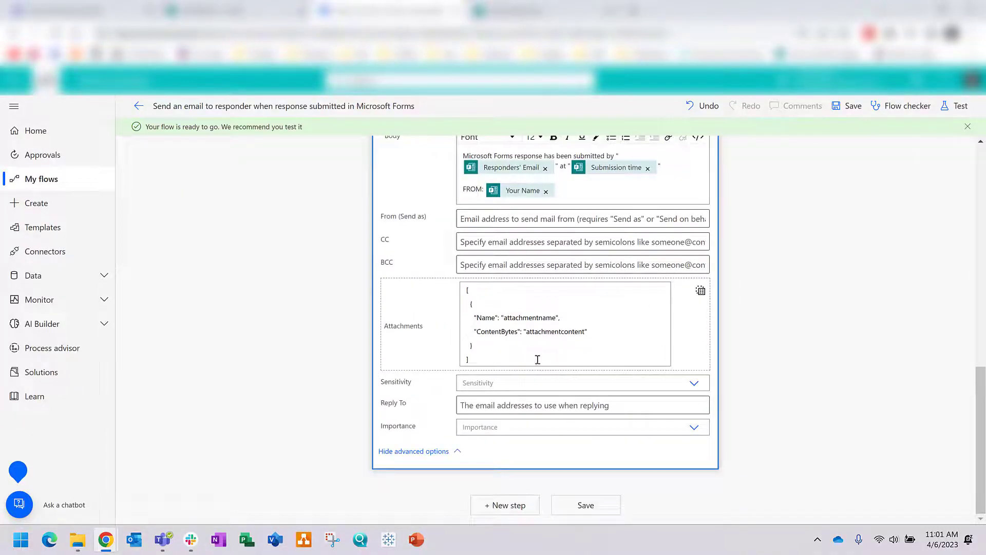
left_click_drag(538, 359, 427, 290)
key("Delete")
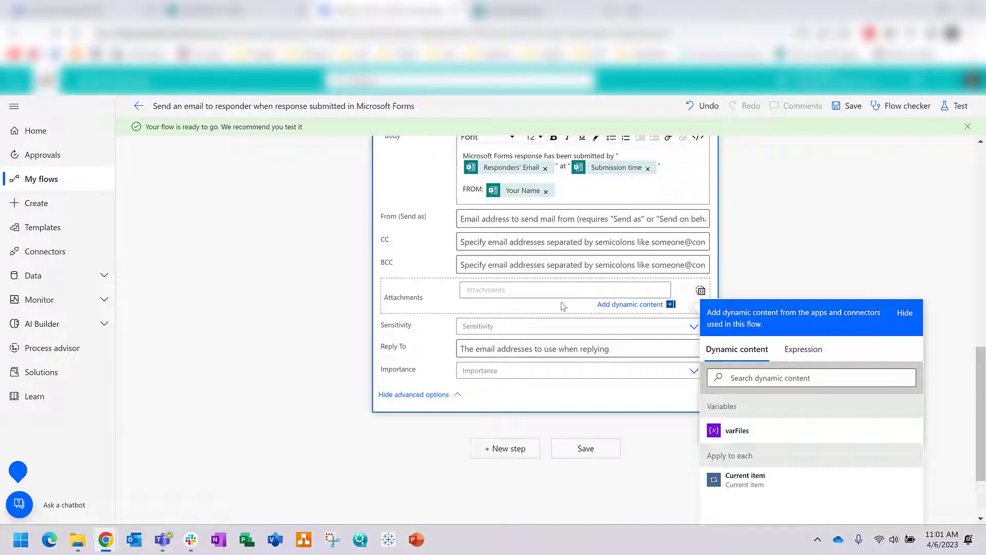
left_click(700, 290)
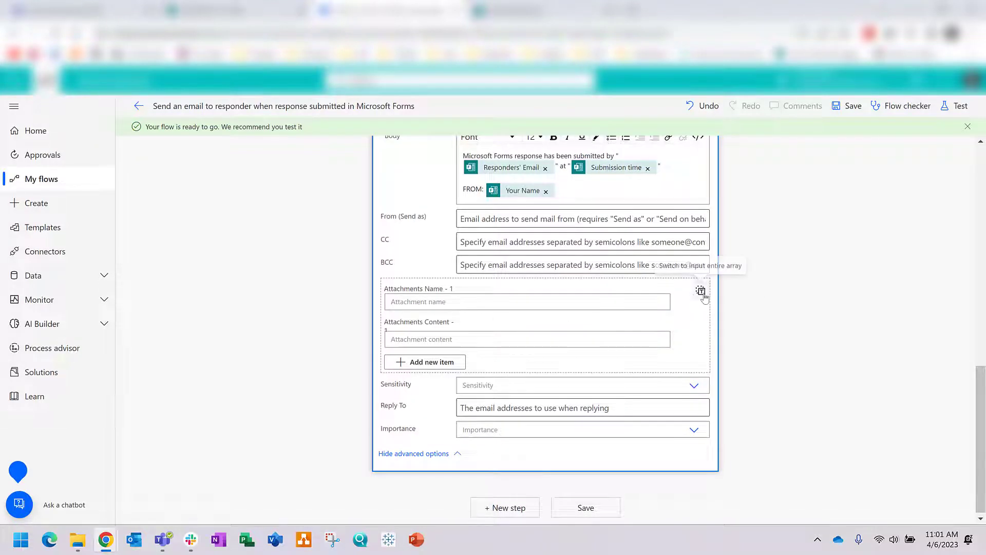
left_click(700, 291)
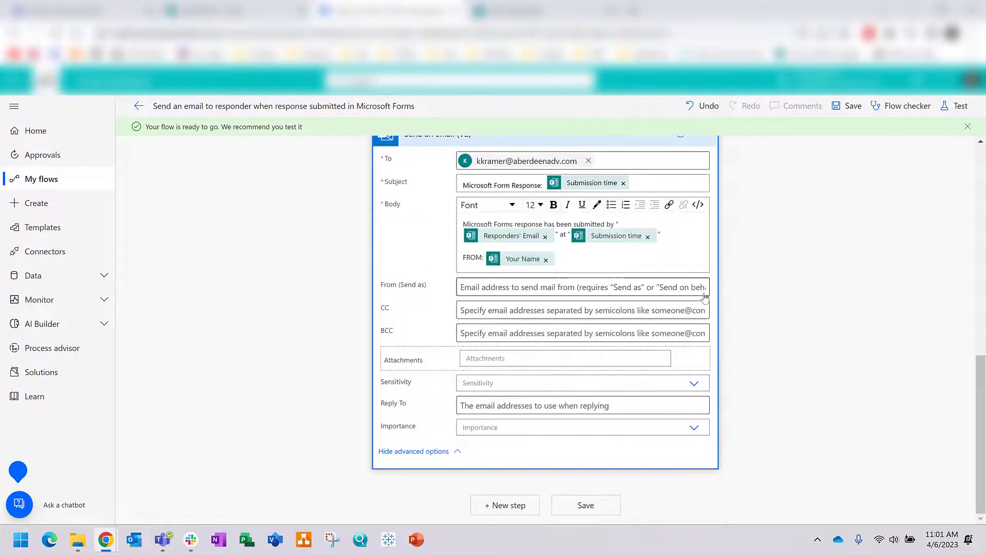
left_click(498, 358)
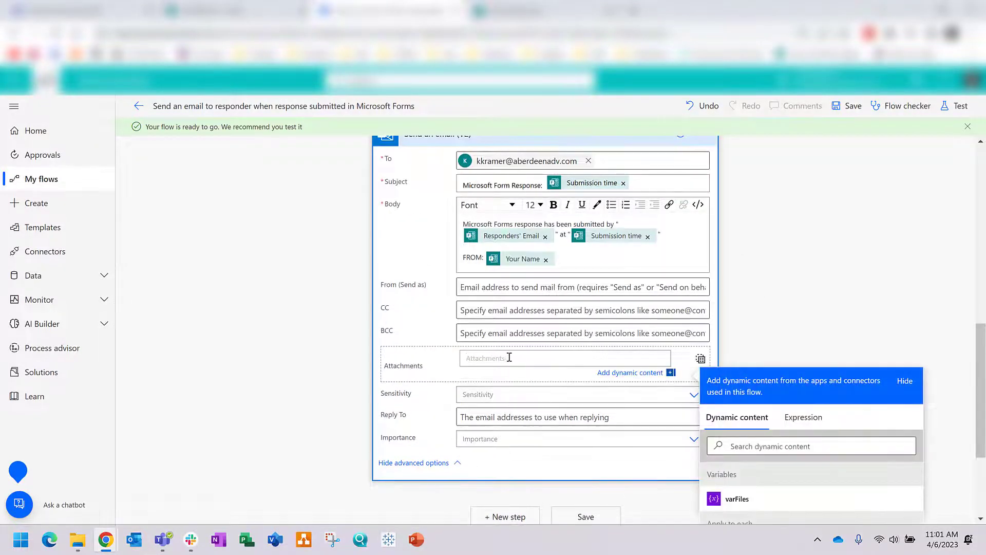
left_click(739, 498)
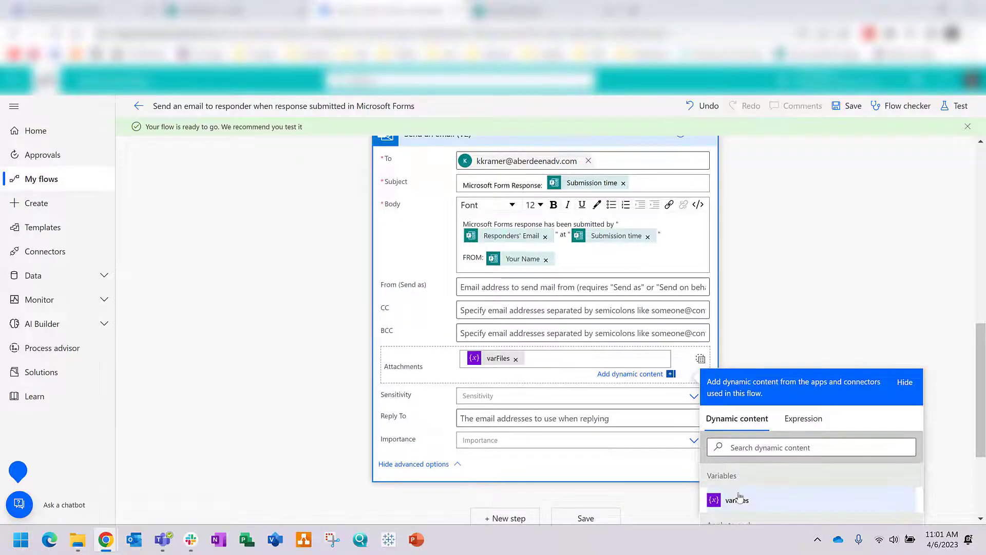
left_click(767, 296)
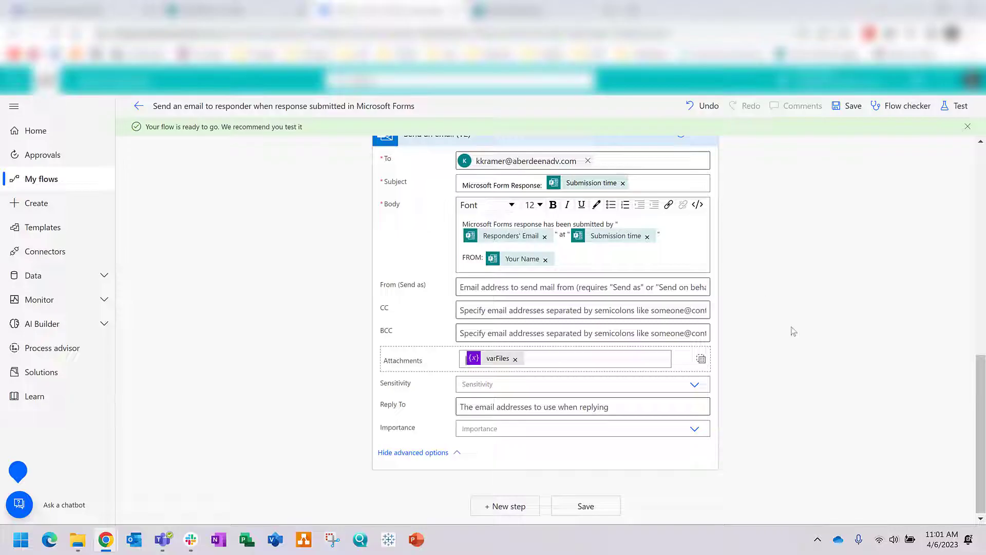
scroll(766, 332, "up", 1)
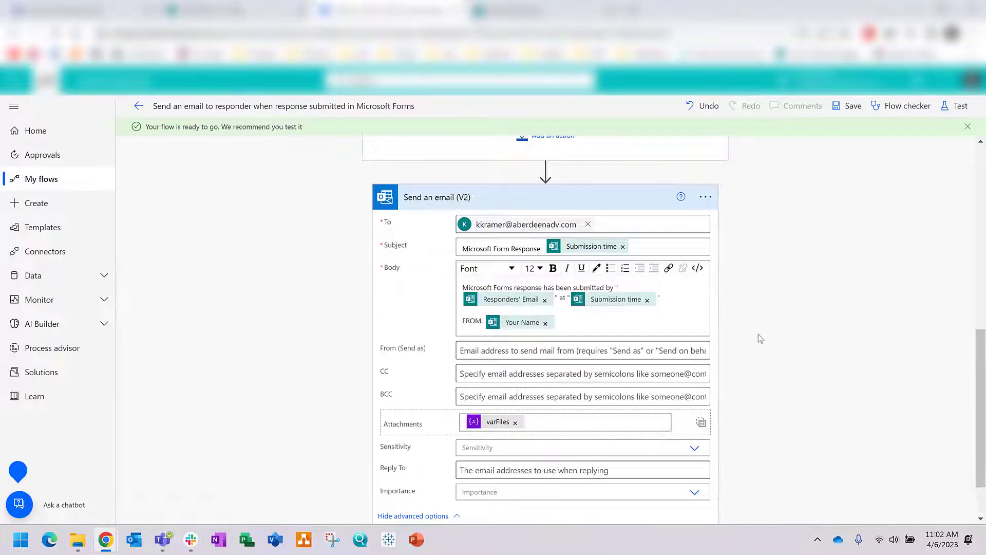
left_click(835, 107)
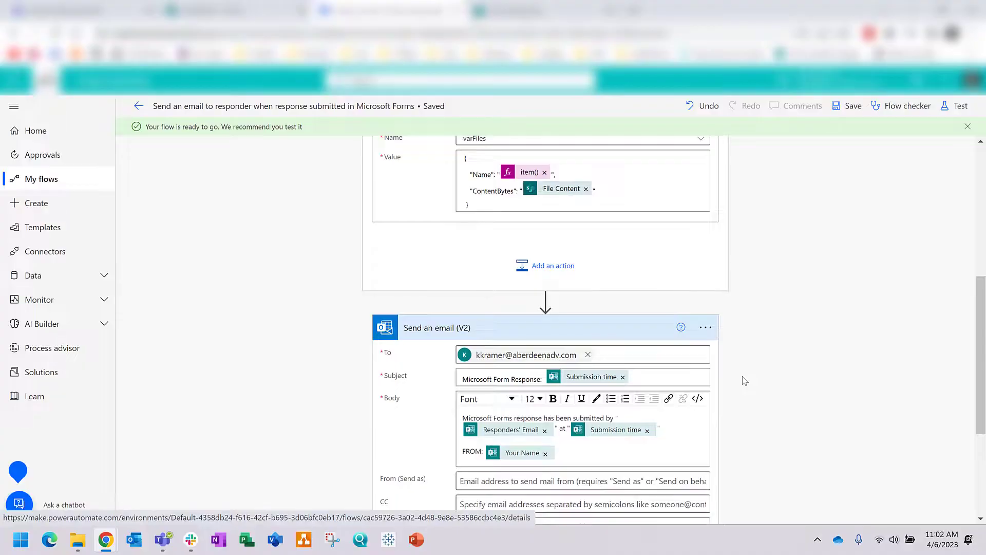
scroll(742, 379, "up", 4)
left_click(519, 10)
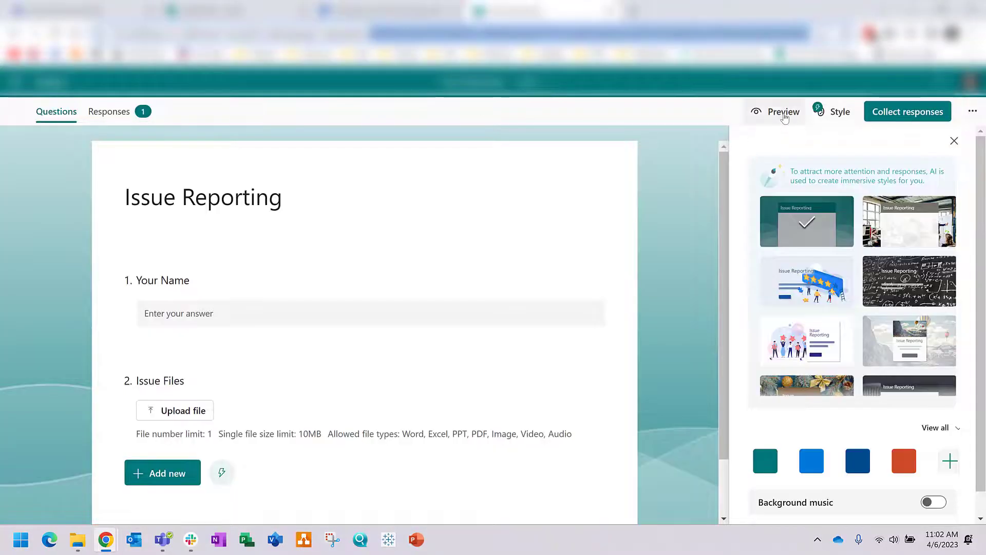
Step: Submit a preview response with a name and Test File.jpg, then check the emailed attachment
left_click(781, 113)
left_click(356, 376)
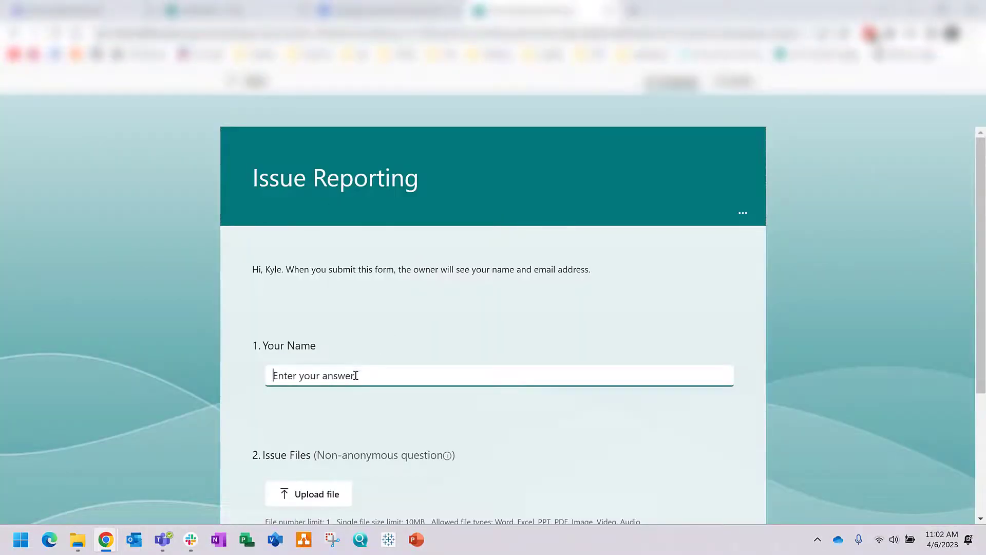
type("Kyle")
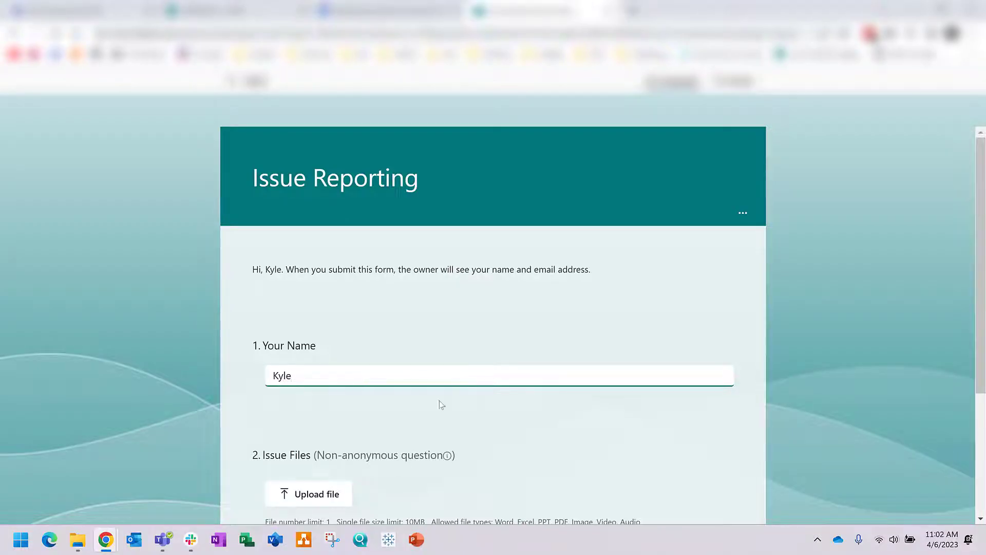
scroll(370, 384, "down", 2)
left_click(315, 374)
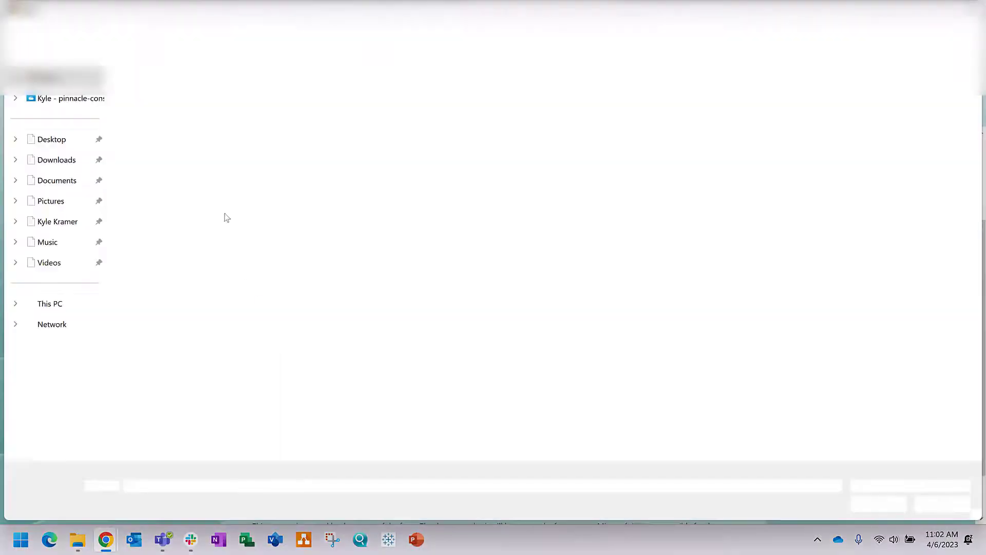
double_click(186, 195)
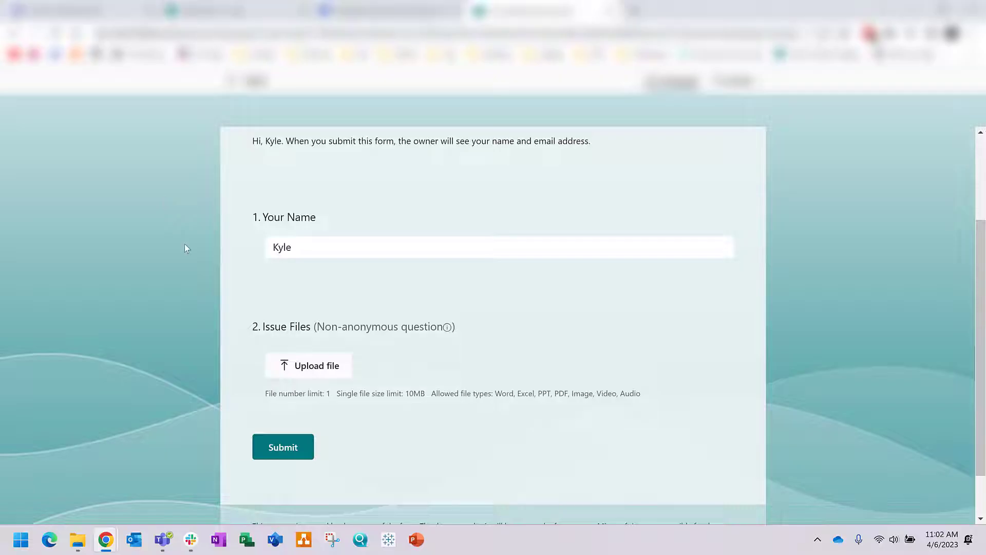
left_click(287, 450)
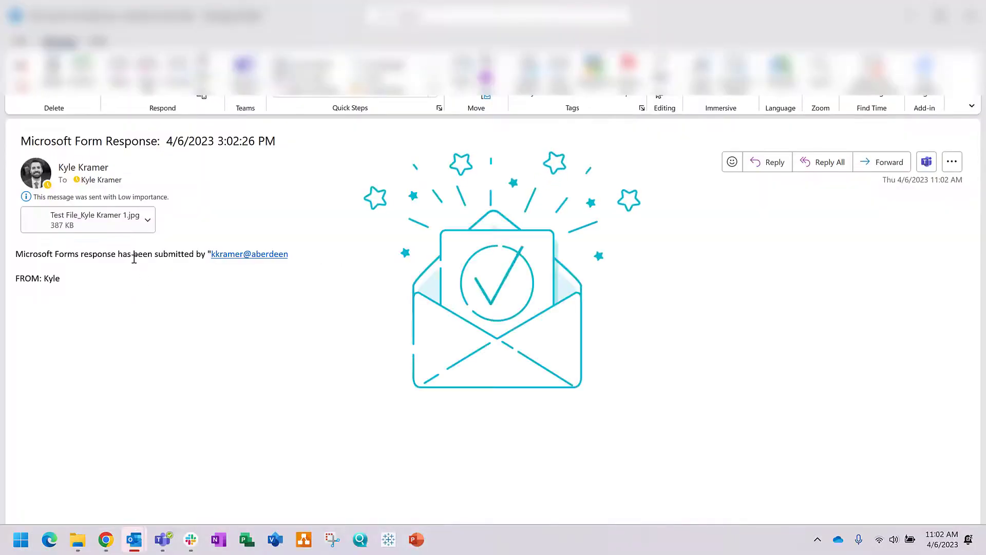
left_click(95, 230)
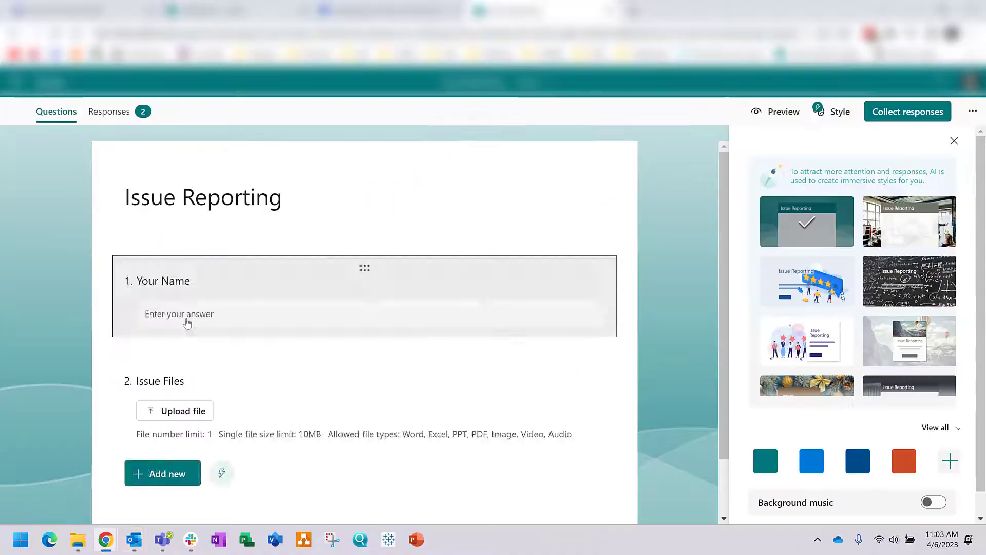
left_click(176, 322)
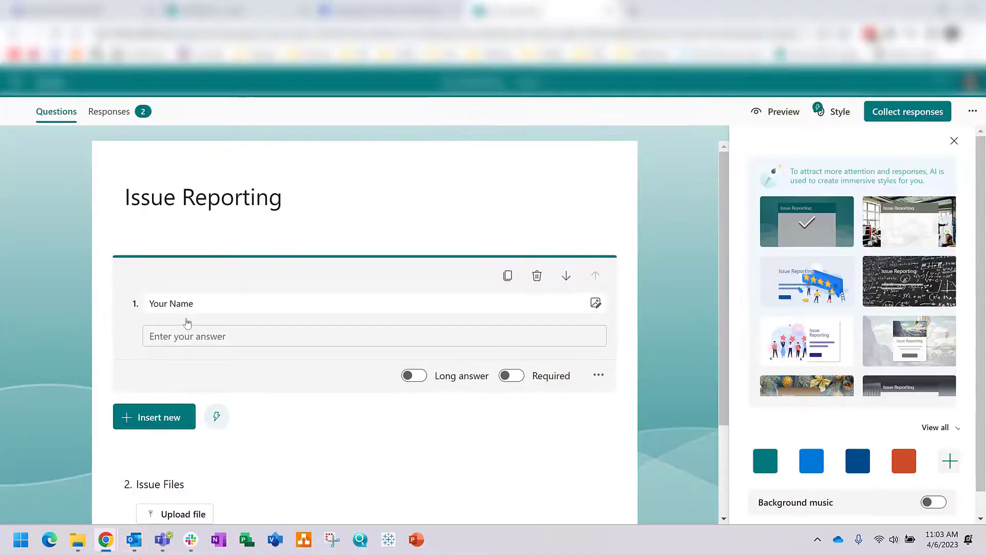
Step: Submit a second preview response with a name and Test Excel.xlsx attached
left_click(189, 310)
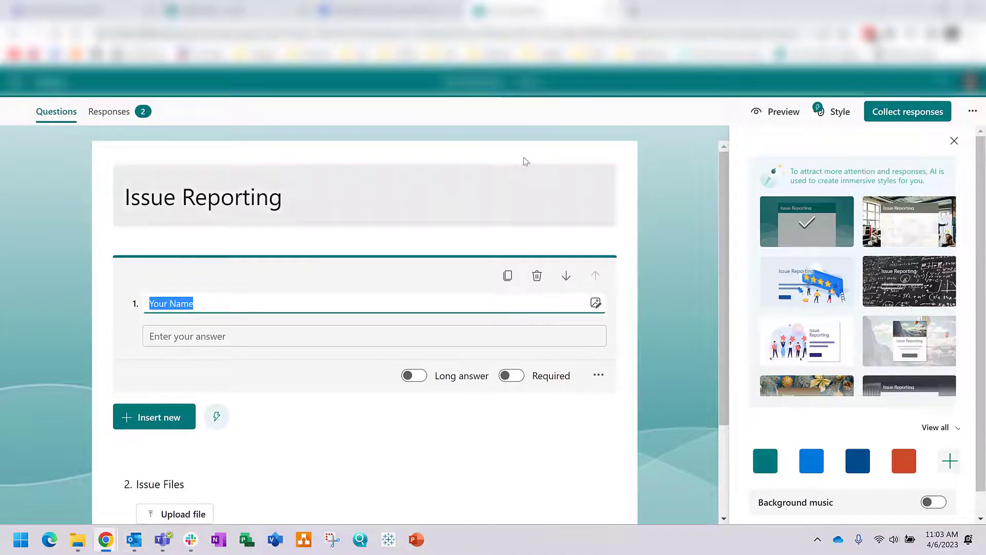
left_click(790, 121)
left_click(312, 383)
type("John Doe")
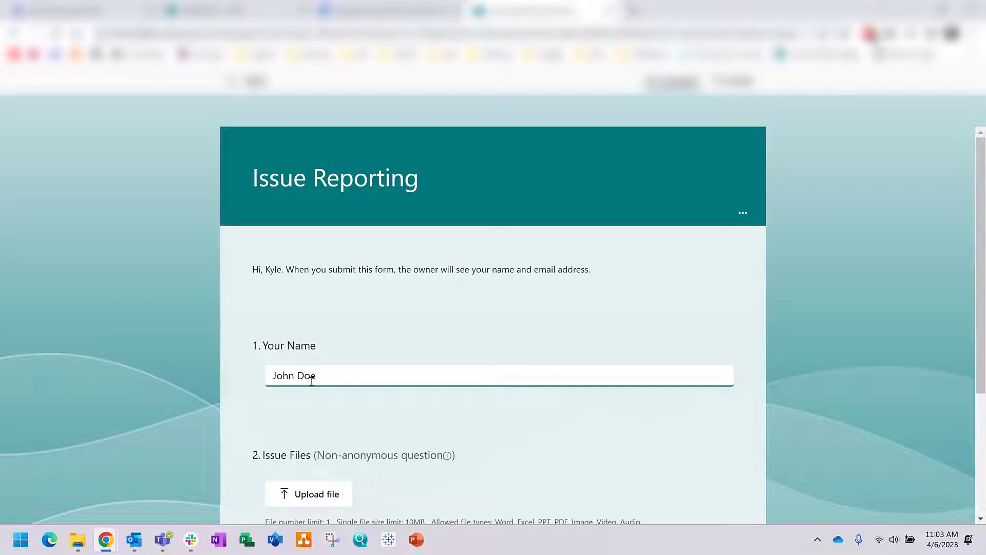
left_click(335, 505)
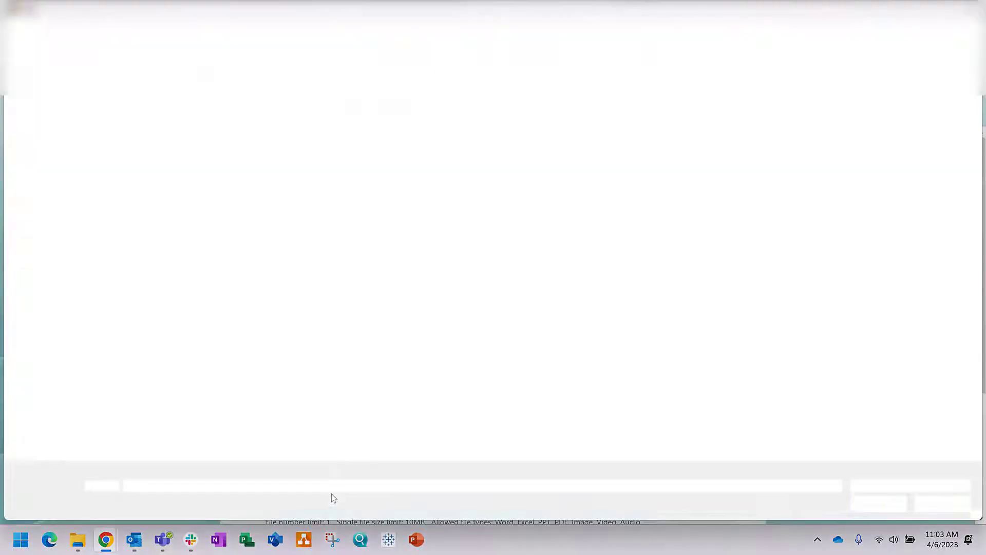
double_click(216, 194)
scroll(536, 408, "down", 3)
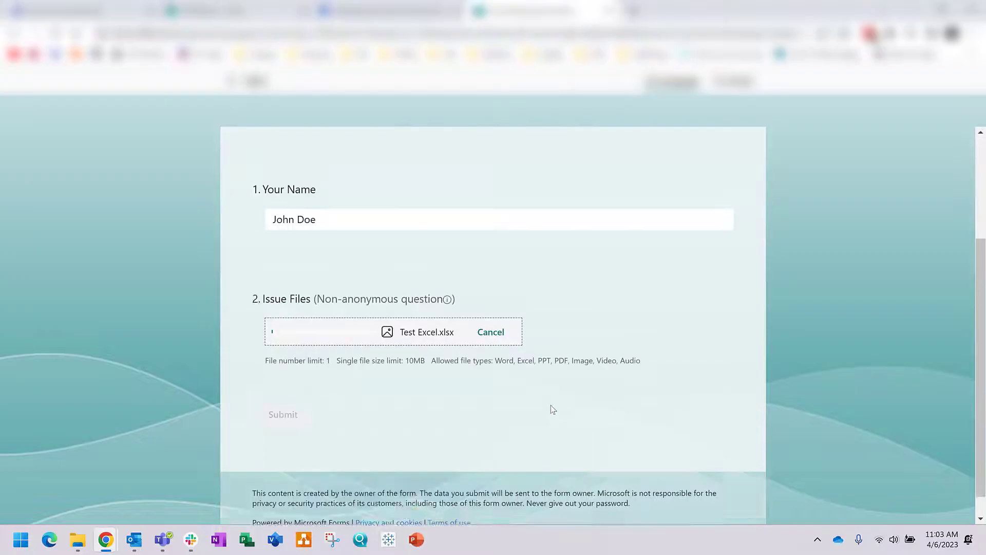
left_click(298, 393)
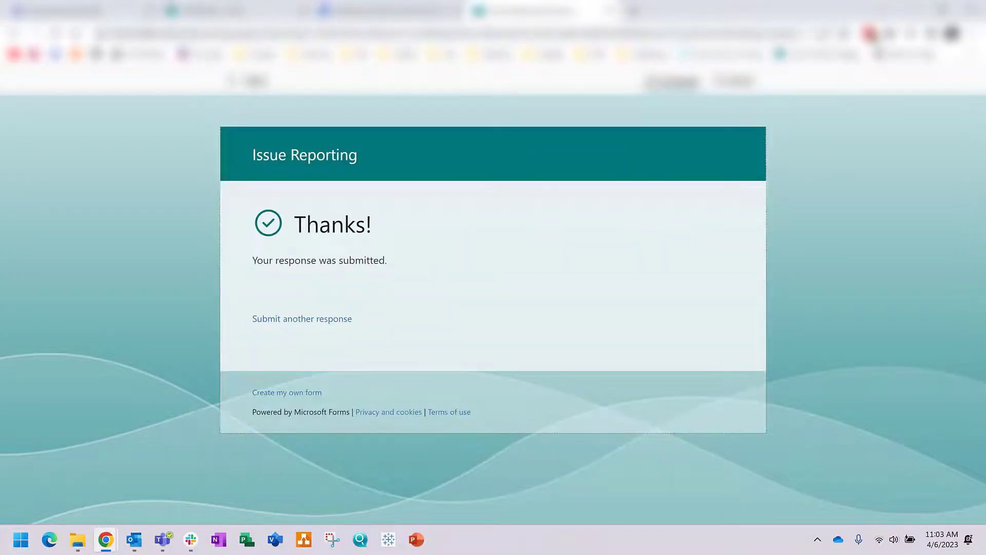
left_click(390, 11)
Step: Review the run history showing the latest run Failed, then reopen the flow for editing
left_click(276, 239)
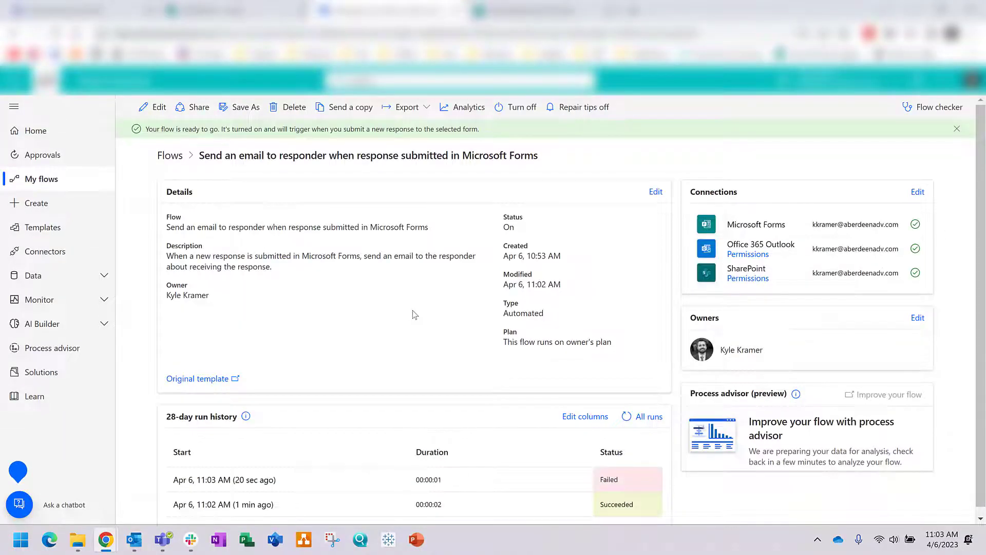
scroll(412, 310, "down", 1)
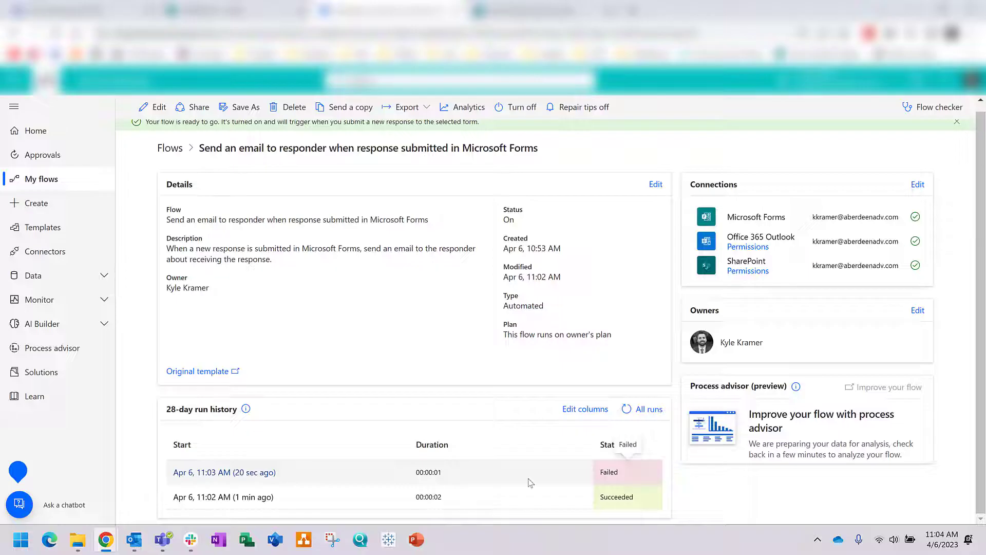
mouse_move(131, 546)
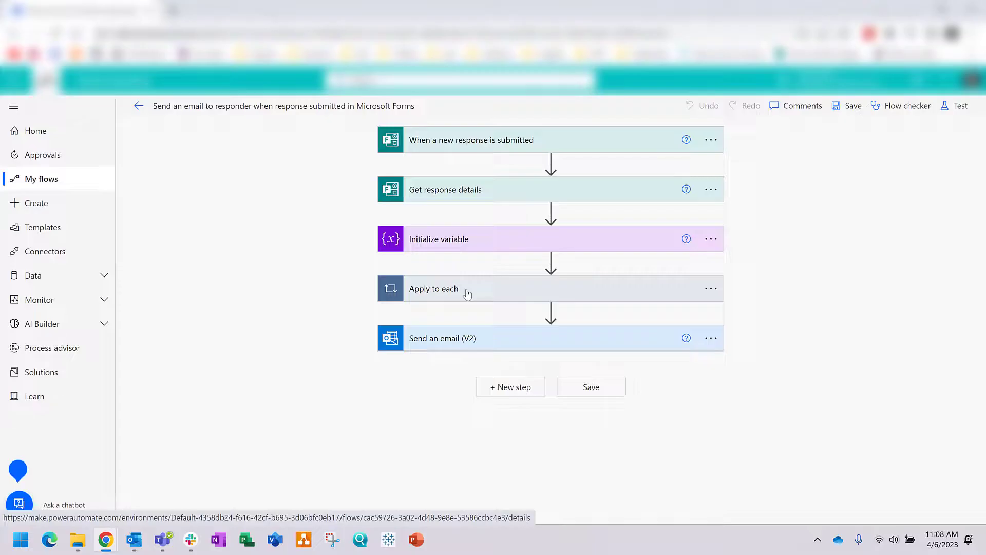
left_click(464, 289)
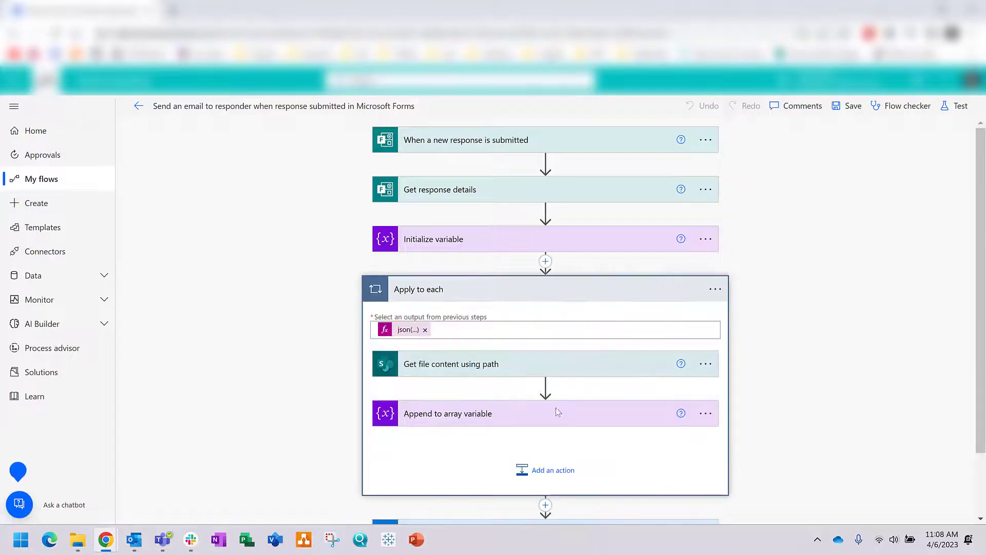
Step: Let Append to array variable also run when Get file content fails, and save
left_click(705, 413)
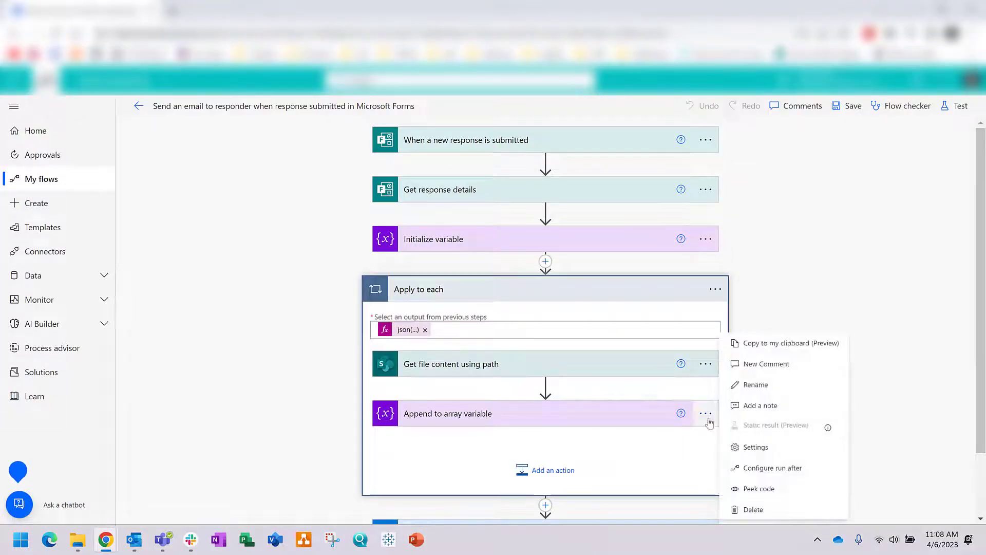
left_click(765, 467)
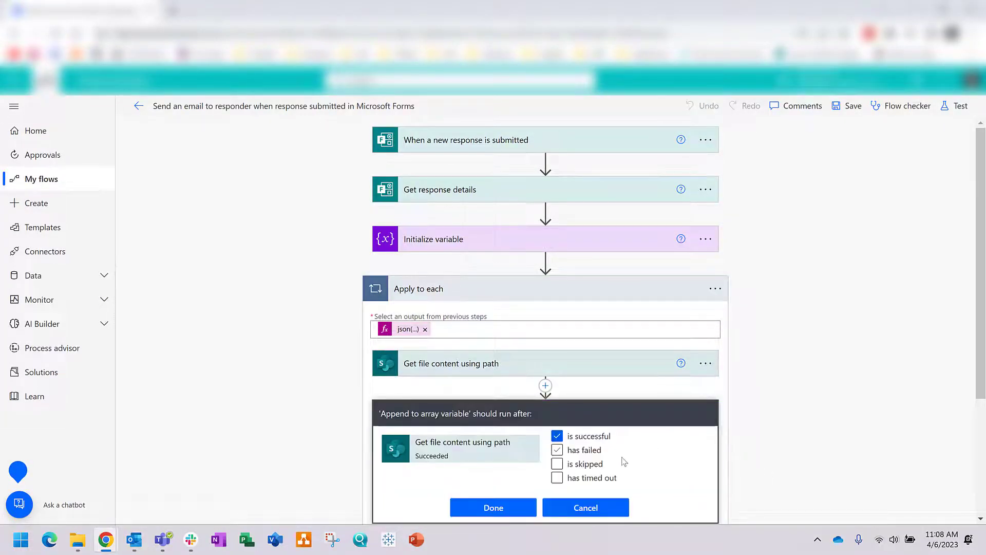
left_click(574, 452)
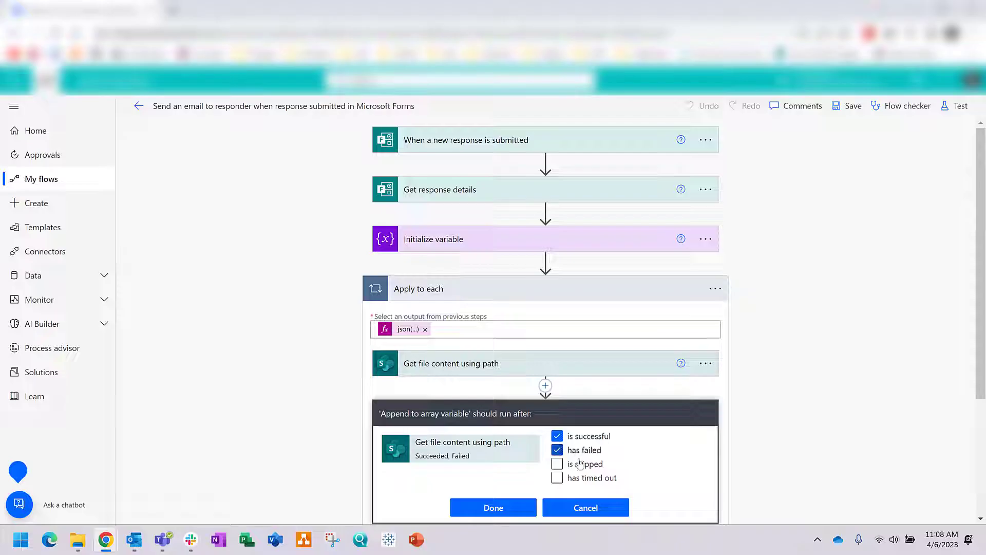
left_click(516, 509)
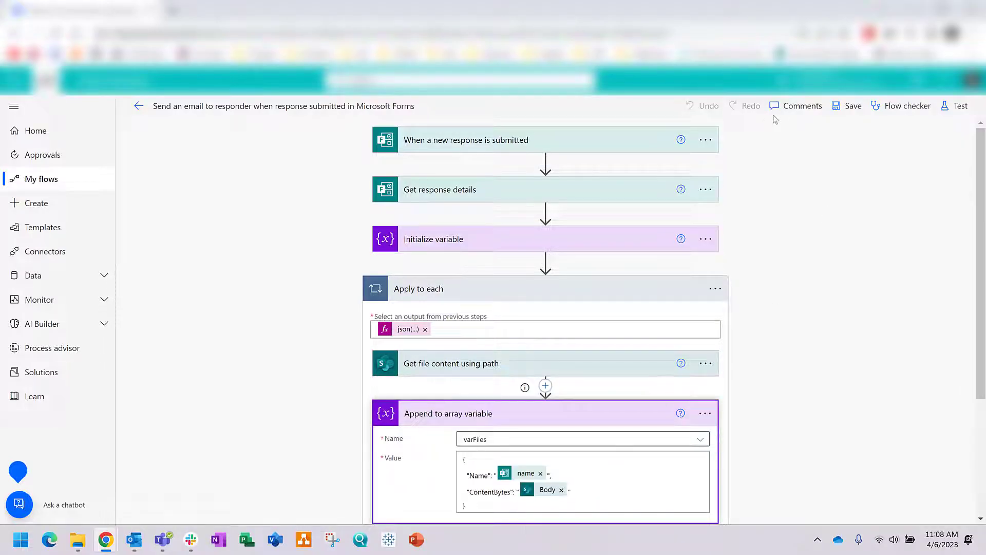
left_click(838, 108)
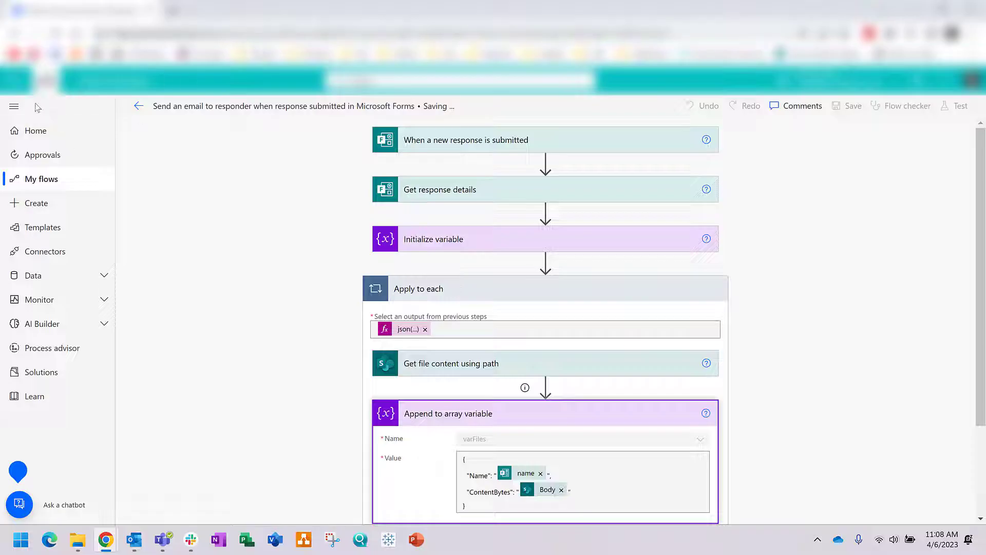
left_click(16, 79)
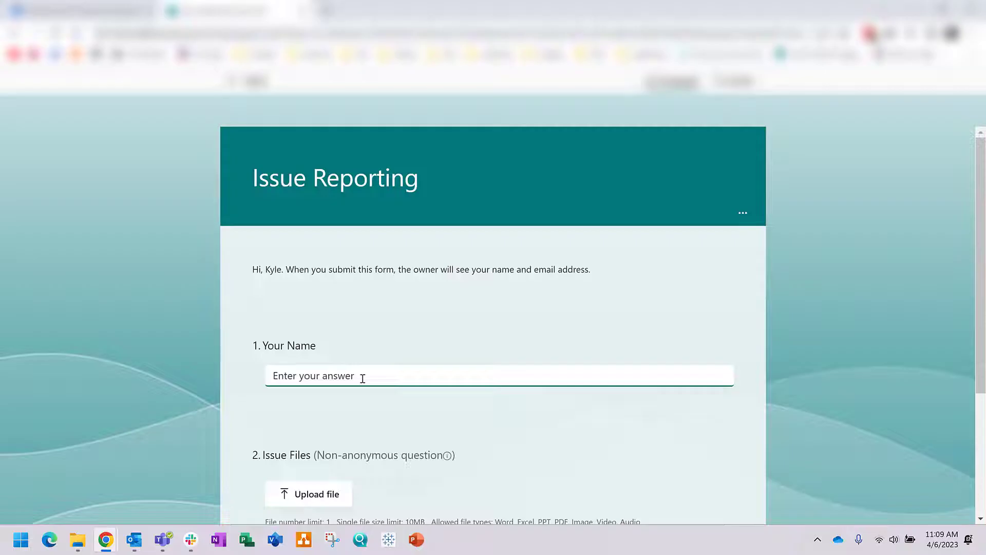
Step: Submit a Forms response named 'Test 3' with Test Excel.xlsx attached under Issue Files
type("Test 3")
left_click(315, 503)
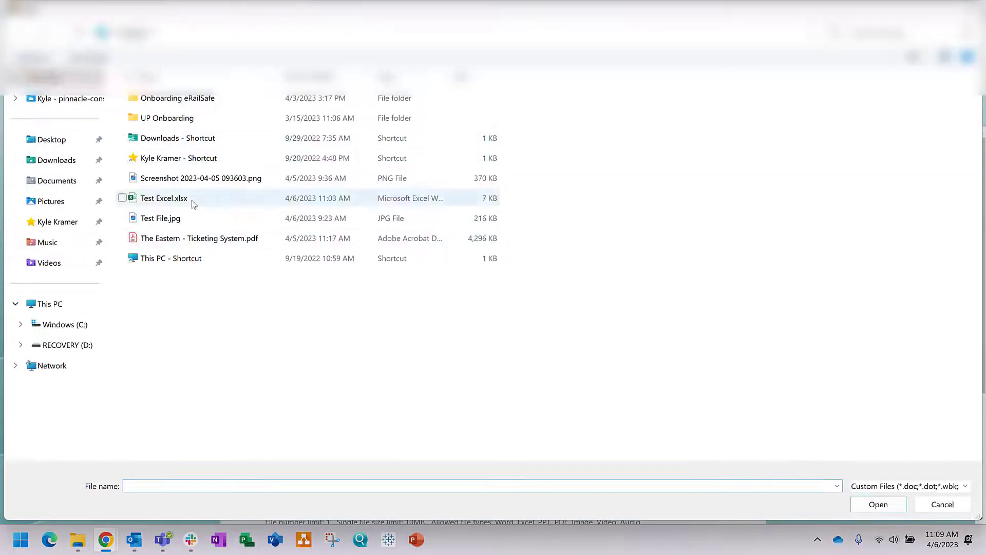
double_click(191, 199)
scroll(249, 304, "down", 3)
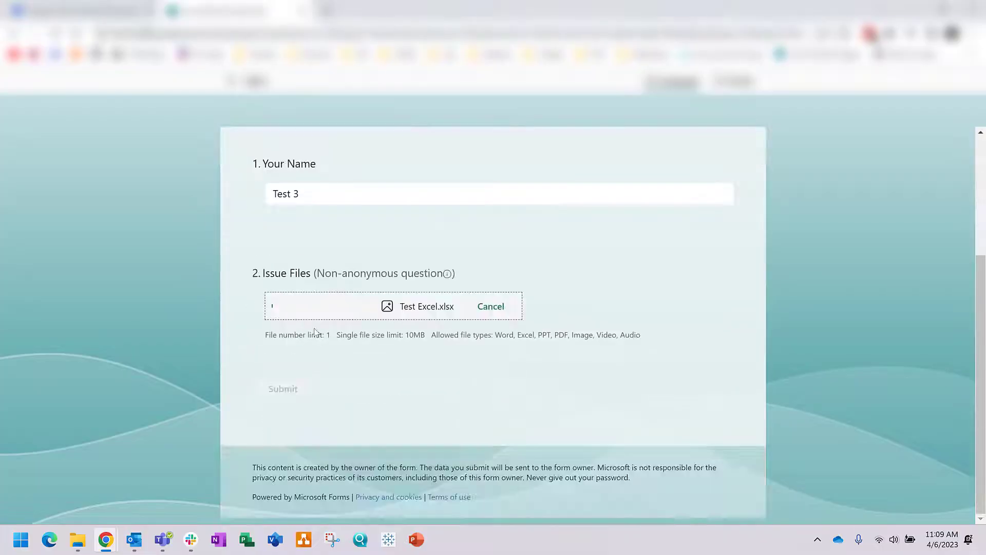
left_click(282, 389)
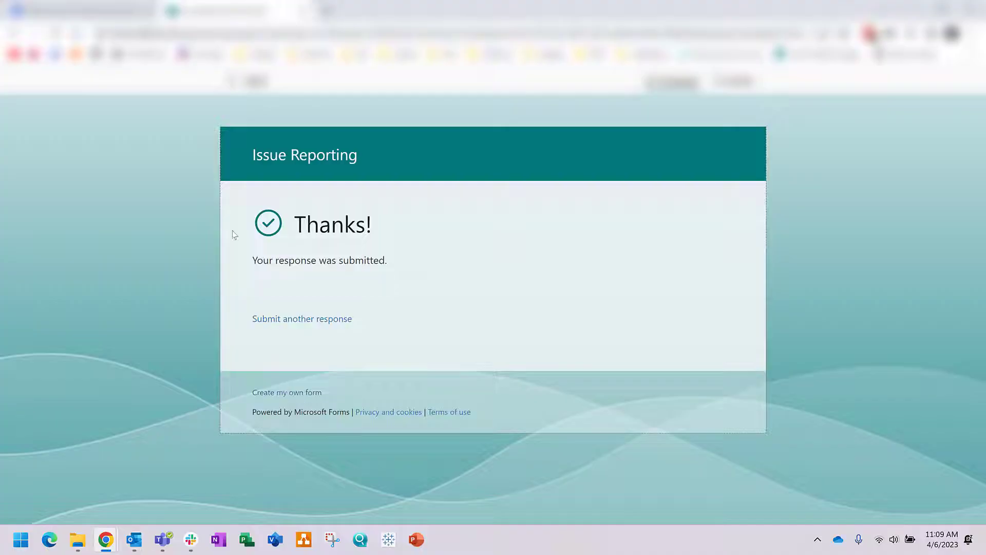
key("ctrl+shift+Tab")
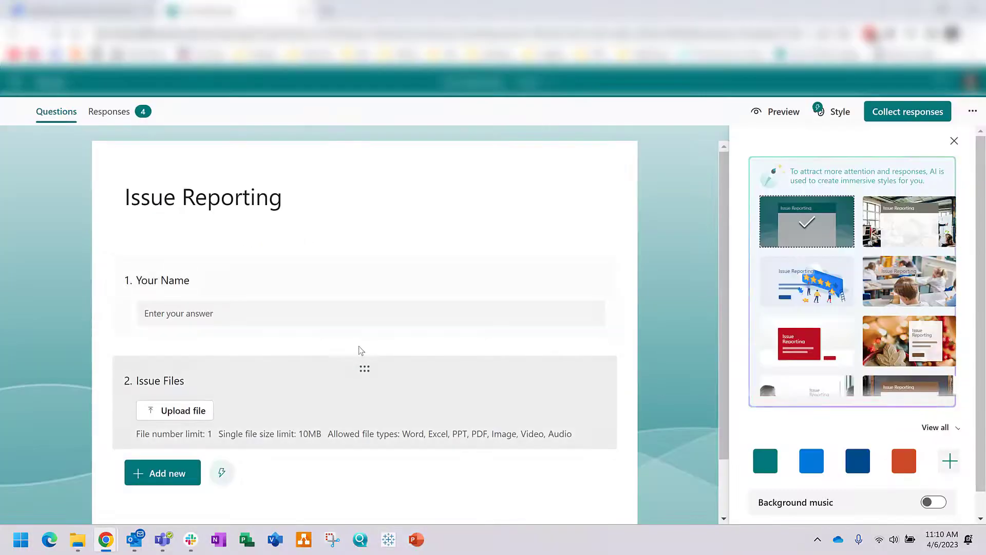
Step: Add a multiple-choice question titled 'Who is your Manager?' to the form
left_click(174, 477)
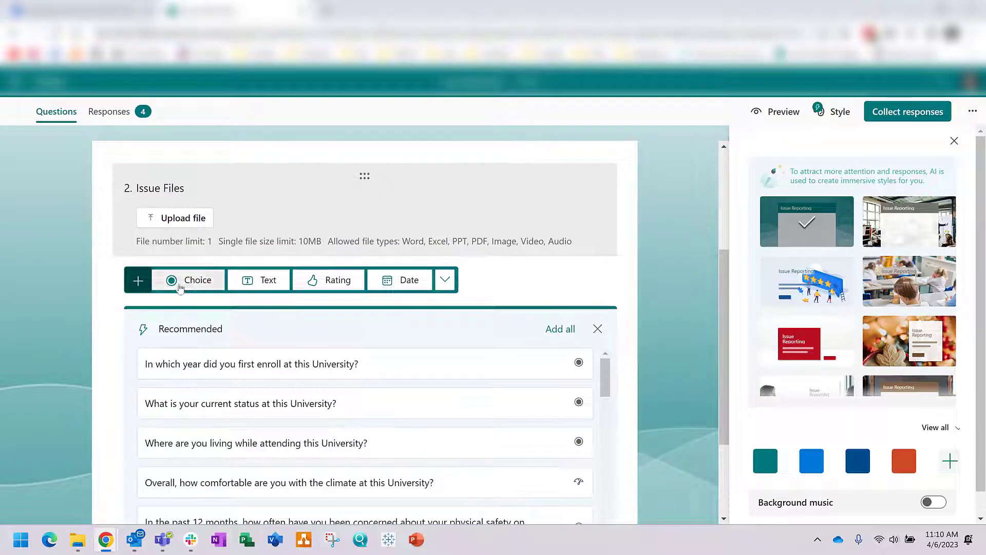
left_click(180, 284)
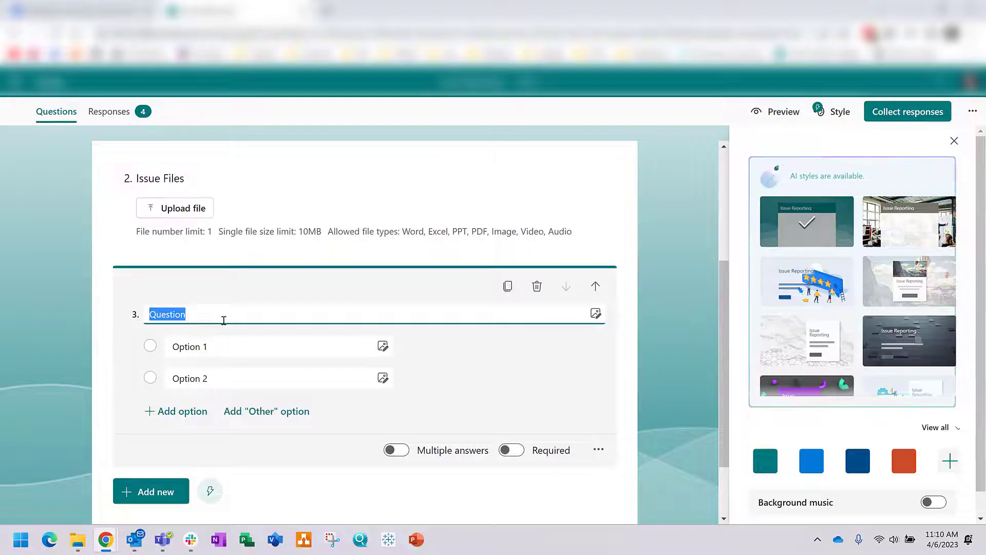
type("Who is ")
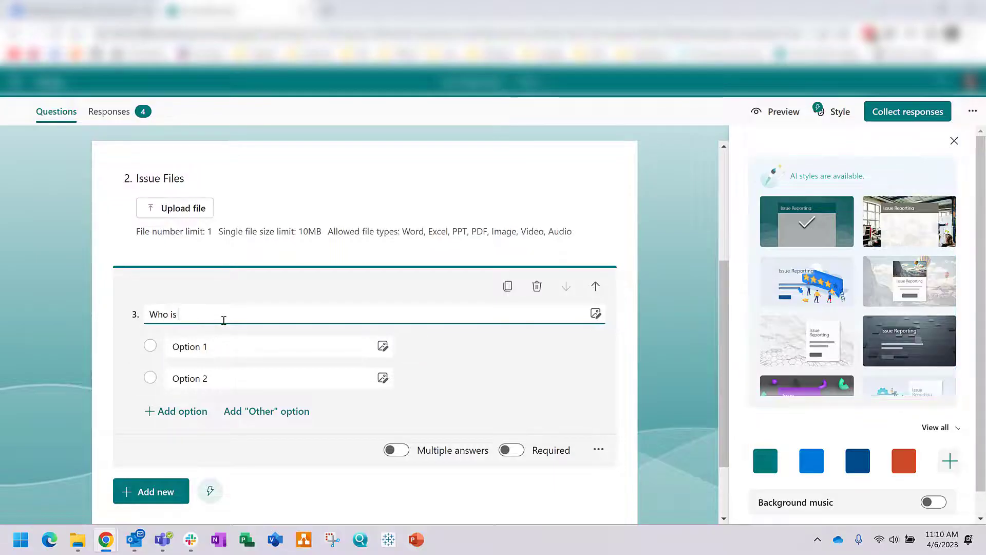
type("your Manager?")
Step: Enter the two managers' names as the question's answer options
left_click(226, 340)
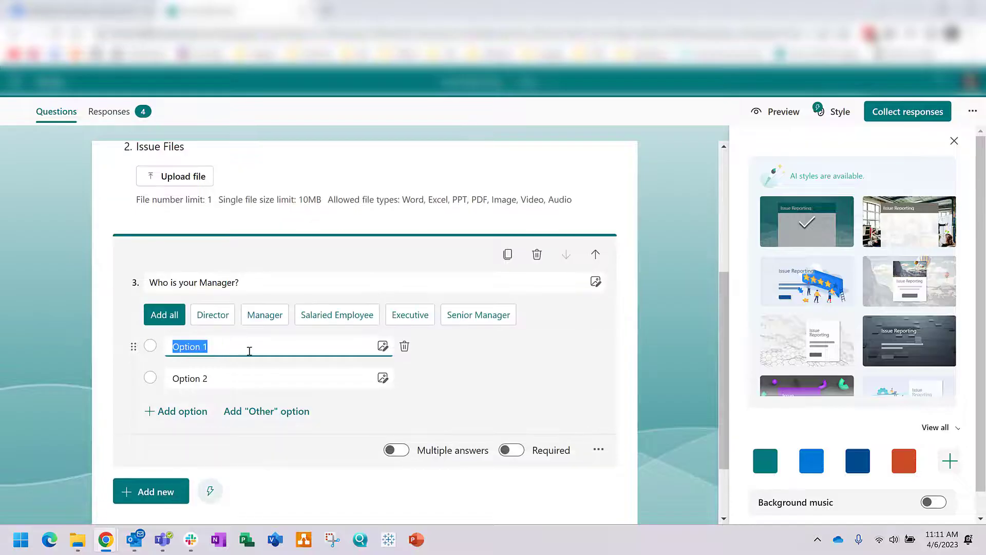
type("Michael S")
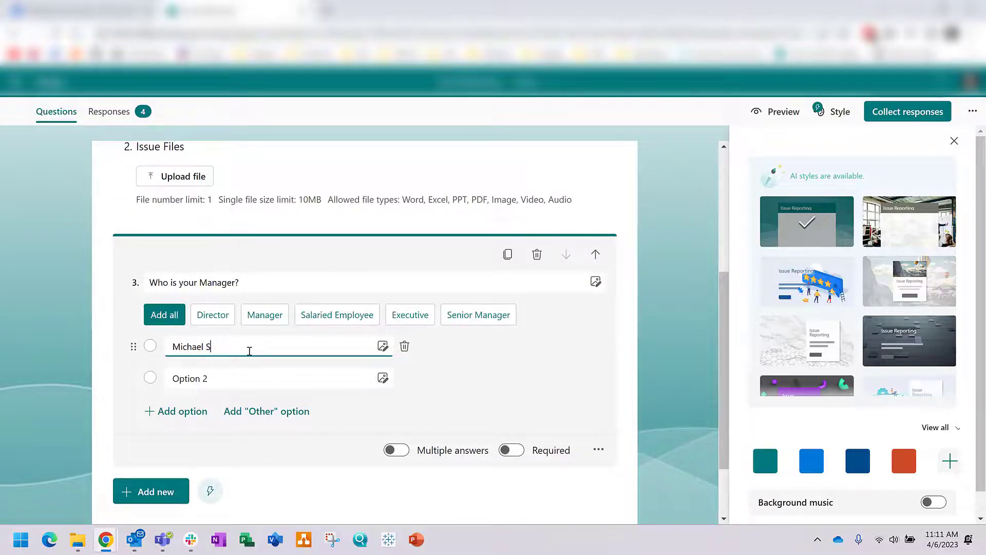
type("cott")
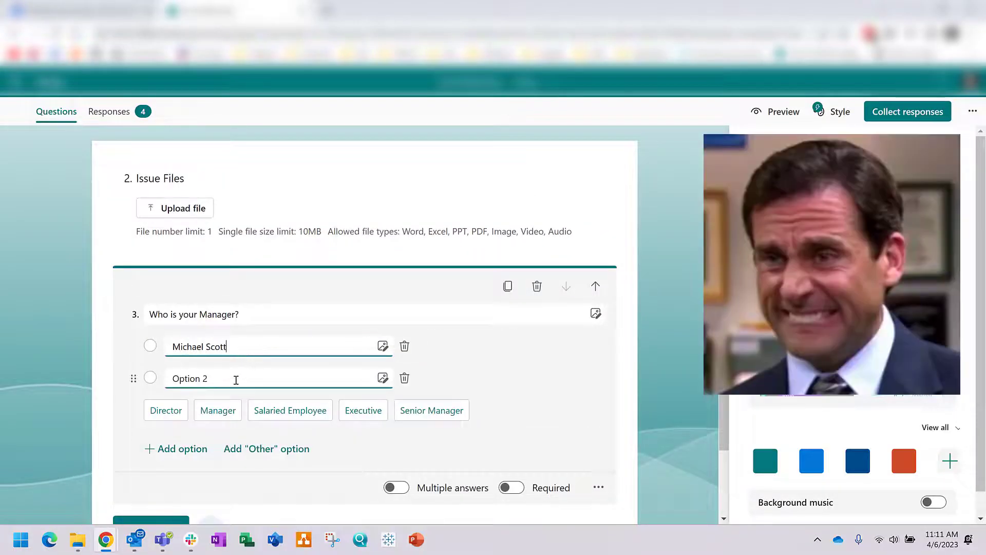
left_click(244, 375)
type("Jim Halpert")
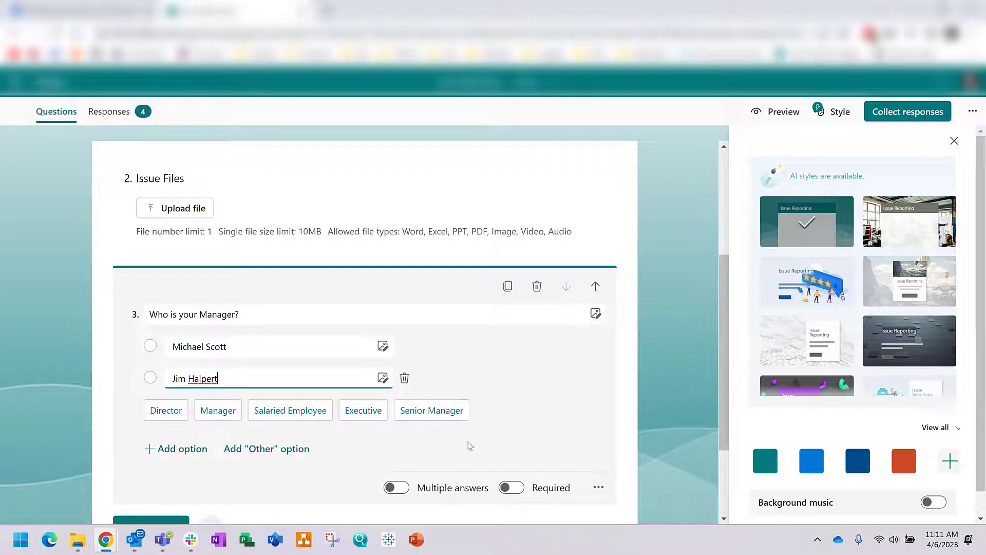
left_click(565, 415)
scroll(543, 396, "down", 1)
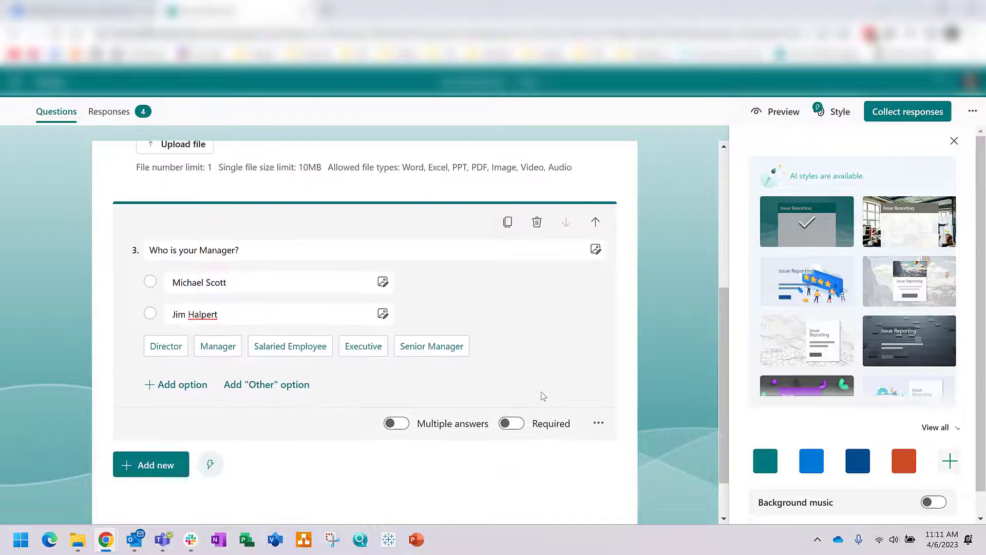
Step: Move the manager question above the Issue Files question
left_click(641, 302)
scroll(252, 370, "up", 2)
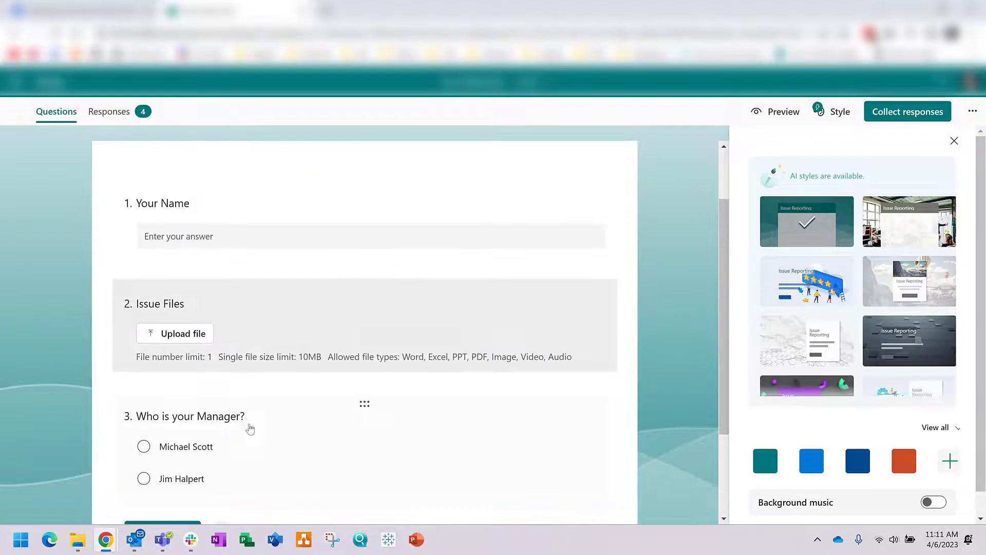
left_click_drag(363, 404, 349, 359)
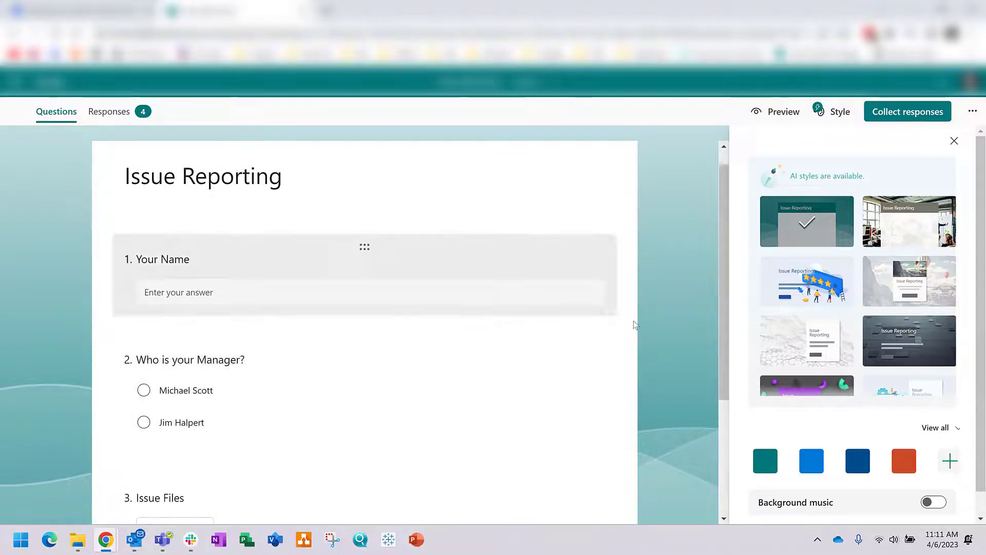
scroll(634, 324, "down", 3)
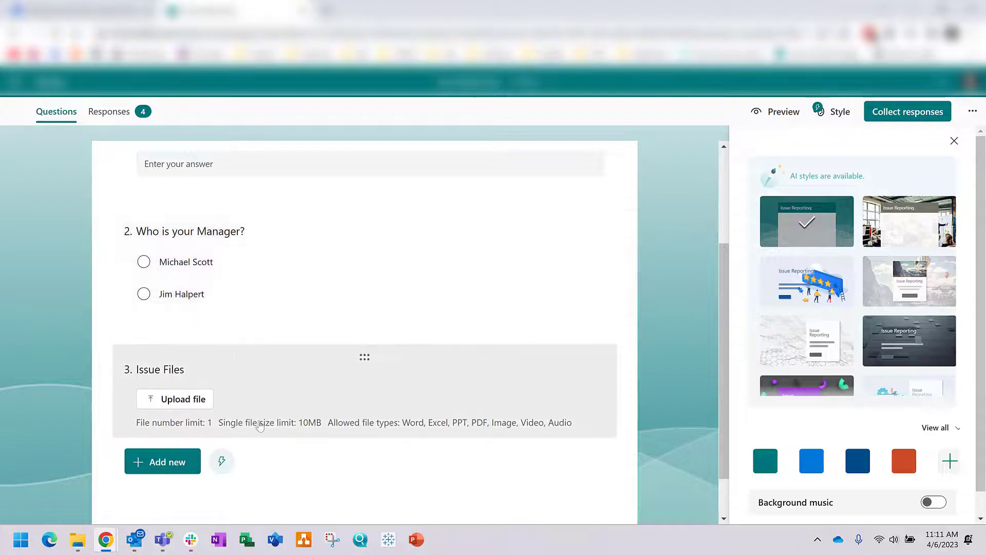
scroll(205, 378, "up", 3)
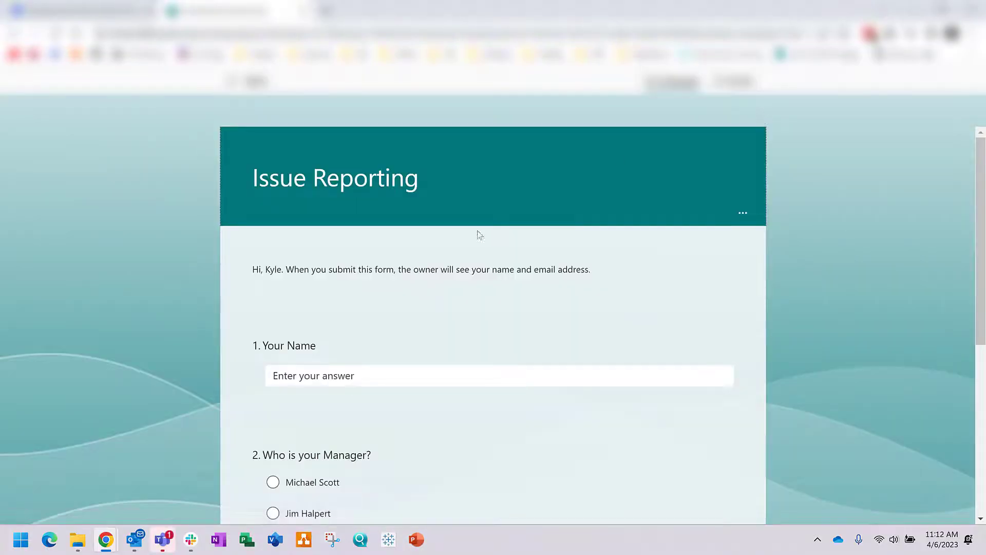
Step: Try selecting each manager answer in the form, ending on the first manager
scroll(418, 292, "down", 3)
left_click(272, 359)
left_click(273, 385)
left_click(308, 354)
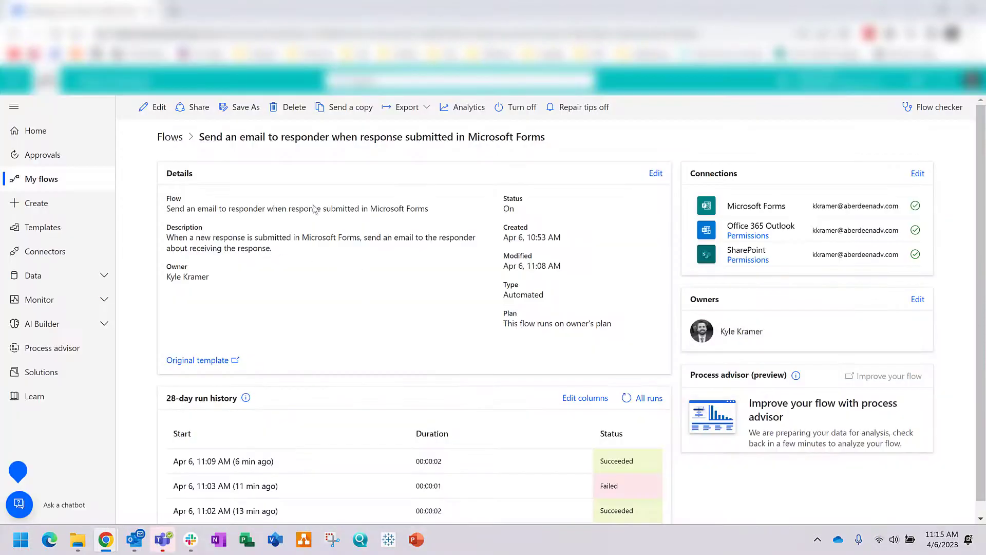
Step: Open the flow in the designer and expand the varFiles Initialize variable and Apply to each steps
left_click(154, 110)
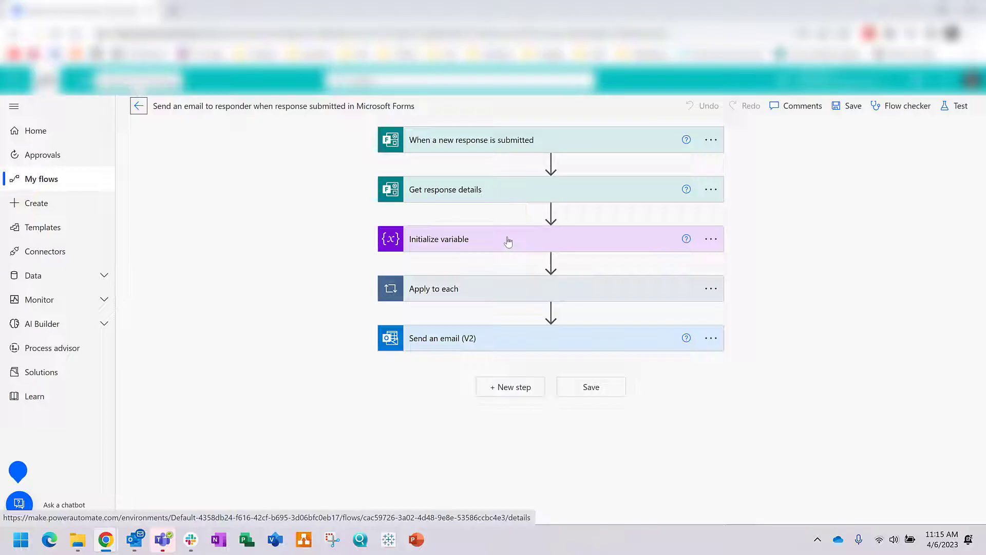
left_click(508, 242)
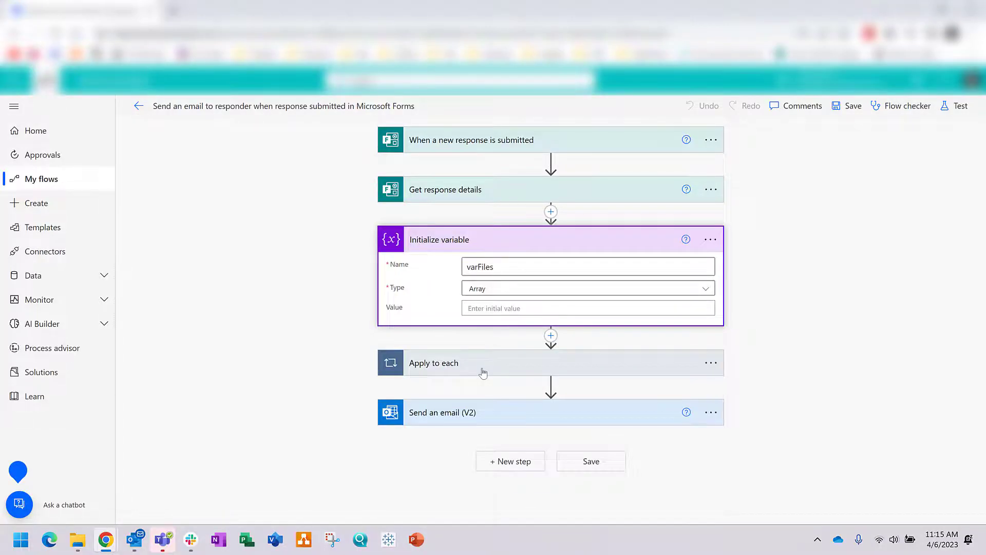
left_click(483, 372)
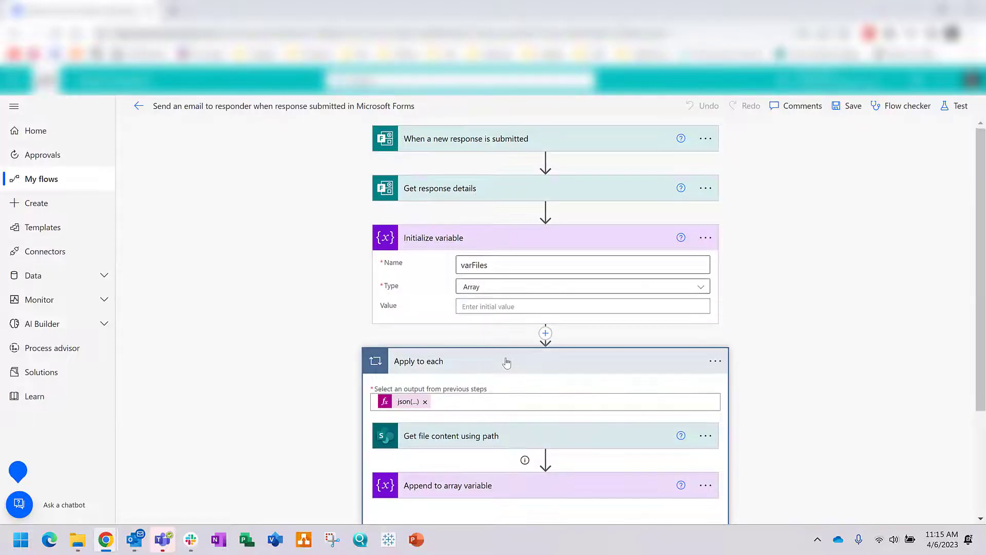
scroll(507, 362, "down", 1)
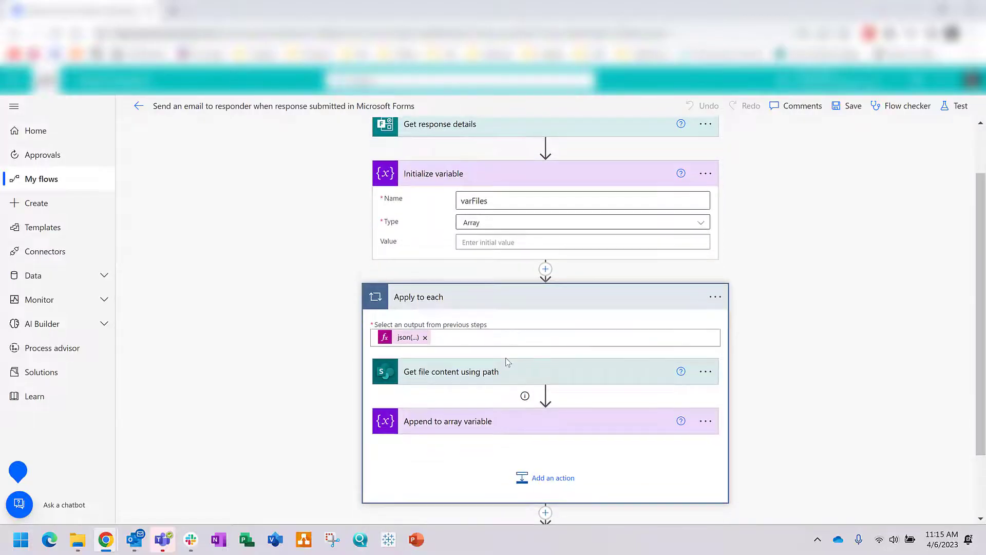
scroll(506, 362, "down", 1)
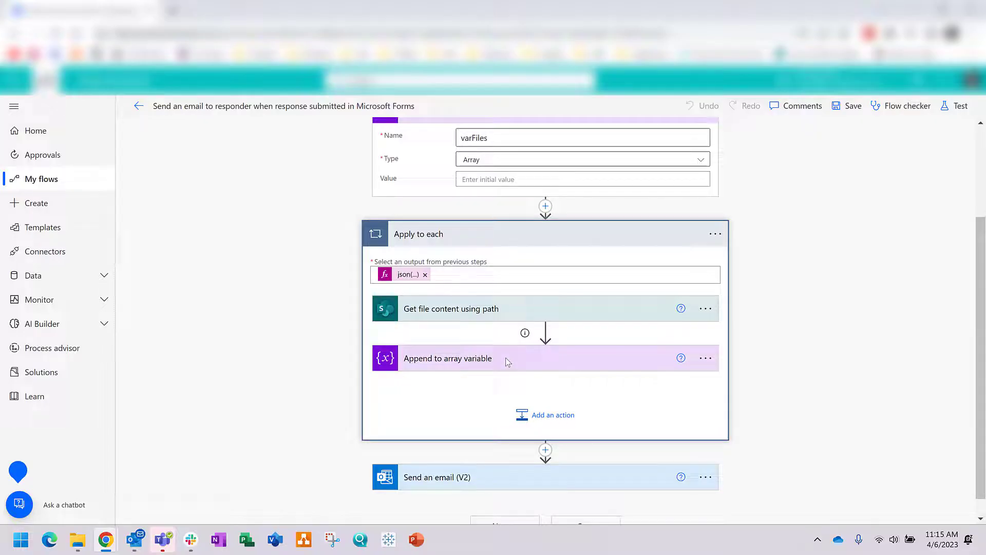
scroll(464, 371, "down", 1)
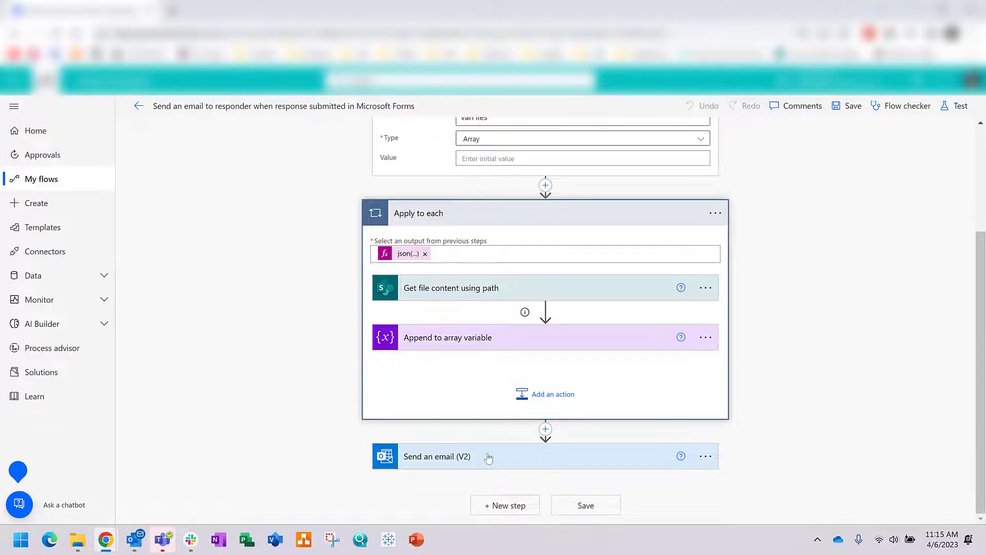
left_click(545, 429)
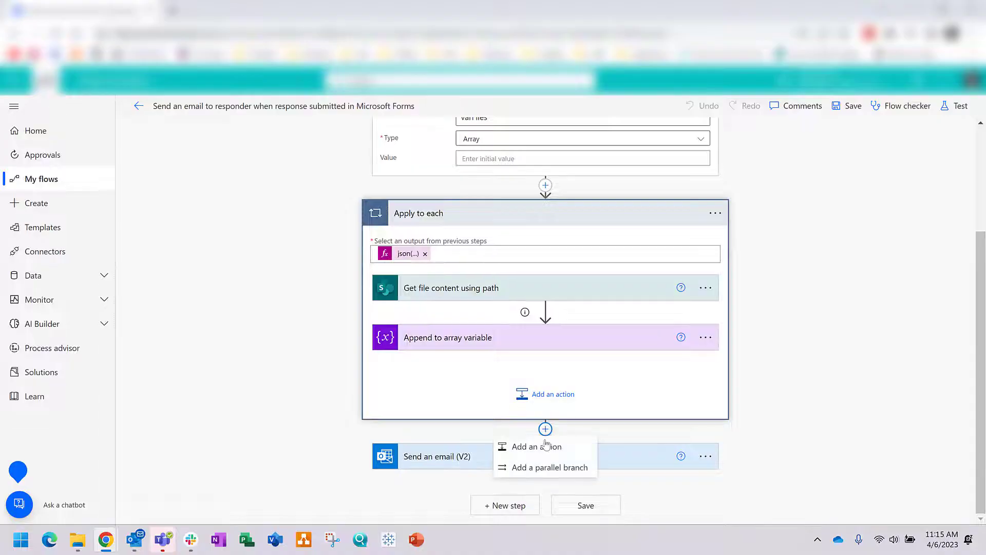
Step: Add a Control Condition step after the Apply to each loop
left_click(536, 445)
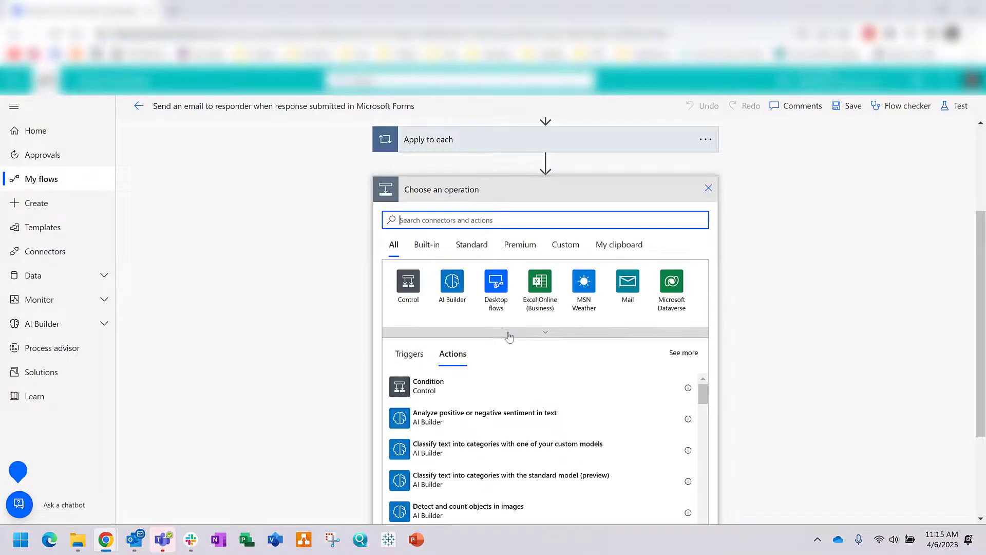
left_click(426, 220)
type("conditio")
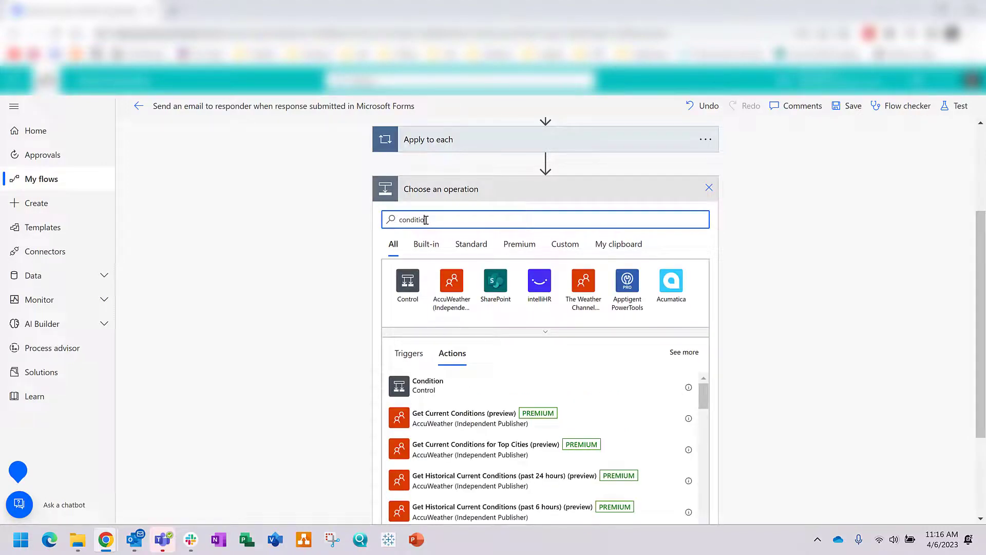
key("BackSpace")
key("BackSpace")
key("BackSpace")
key("BackSpace")
key("BackSpace")
key("BackSpace")
key("BackSpace")
key("BackSpace")
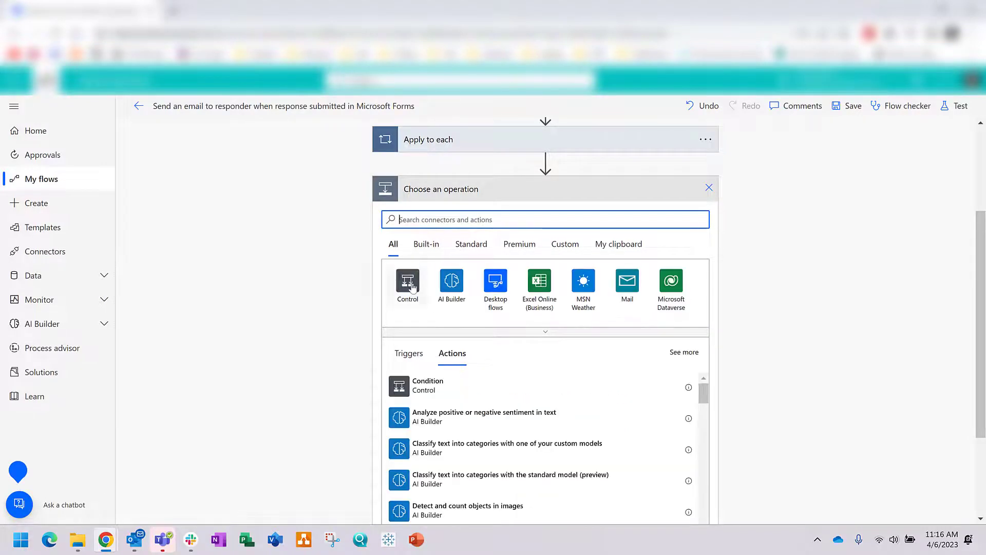
left_click(408, 281)
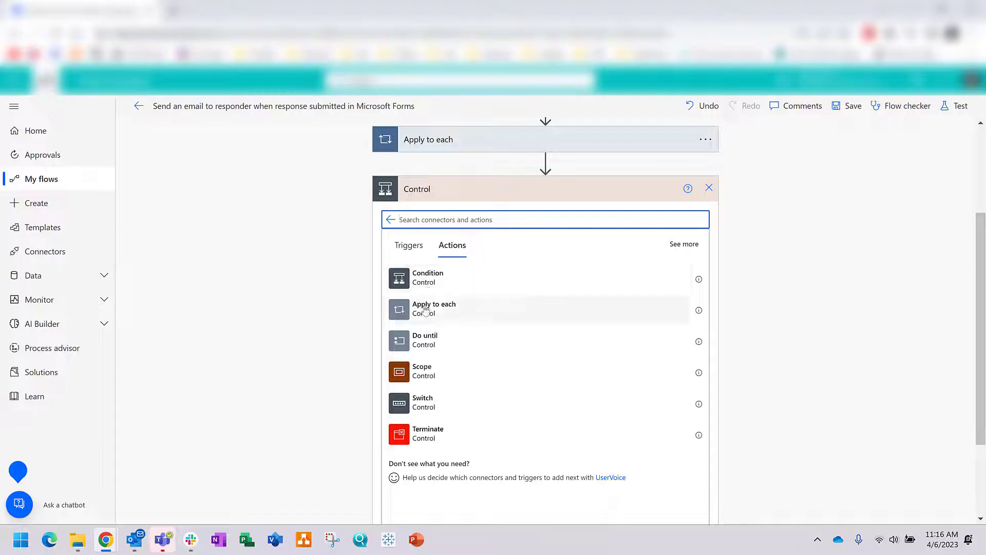
left_click(435, 286)
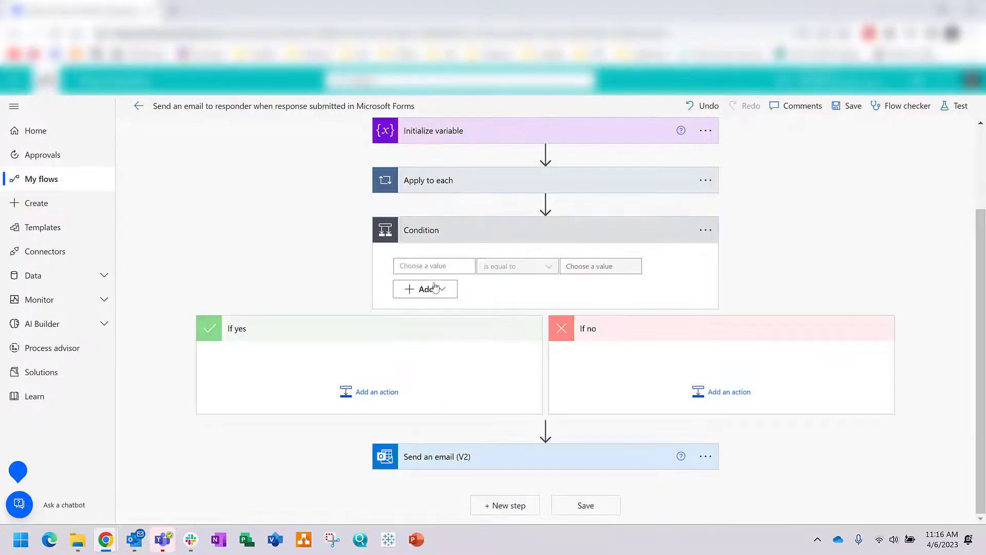
Step: Compare the 'Who is your Manager?' answer to the first manager and move Send an email into If yes
left_click(449, 264)
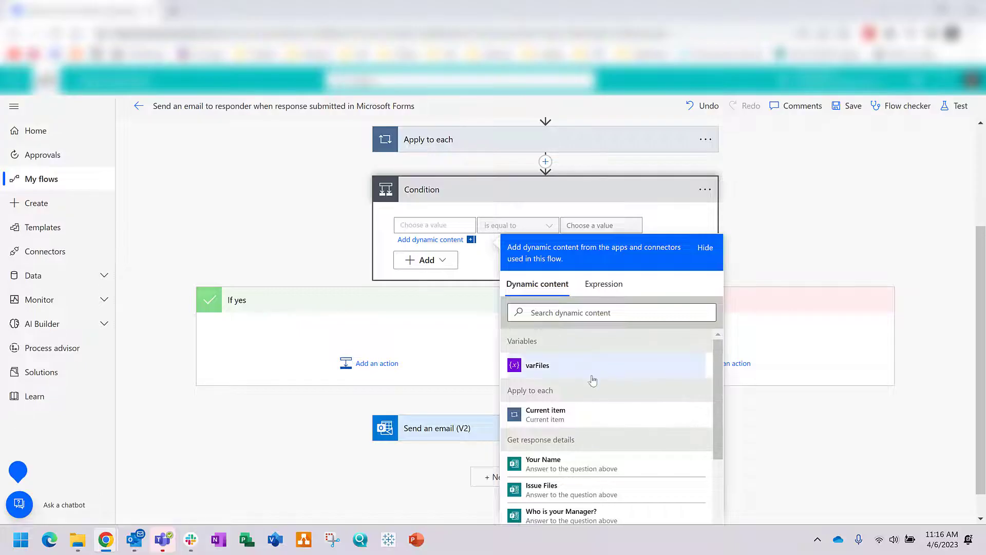
scroll(595, 393, "down", 1)
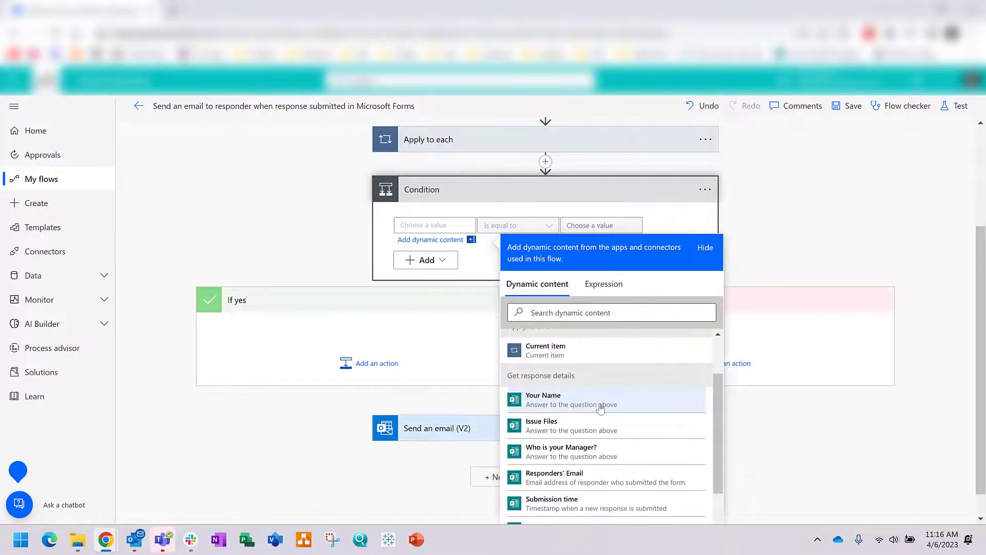
left_click(575, 455)
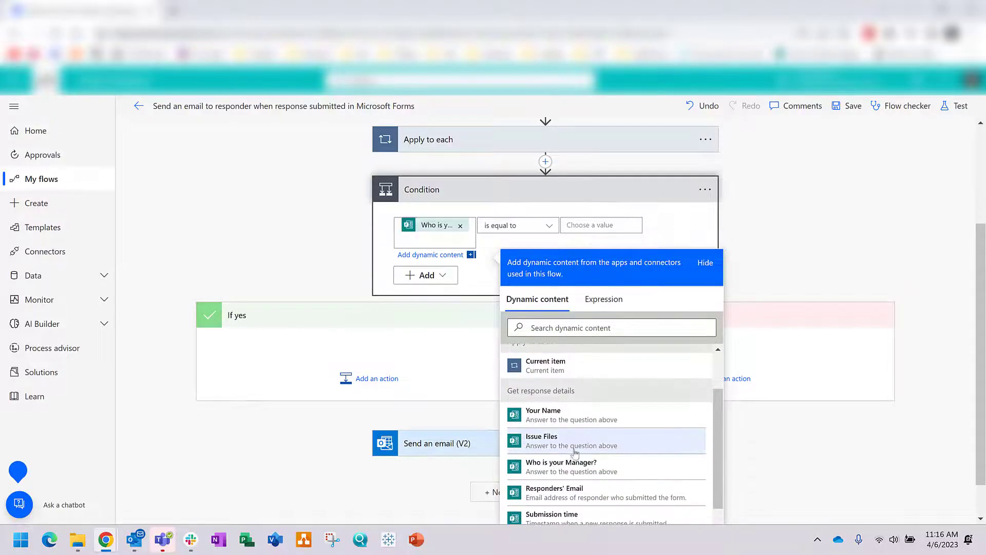
left_click(588, 224)
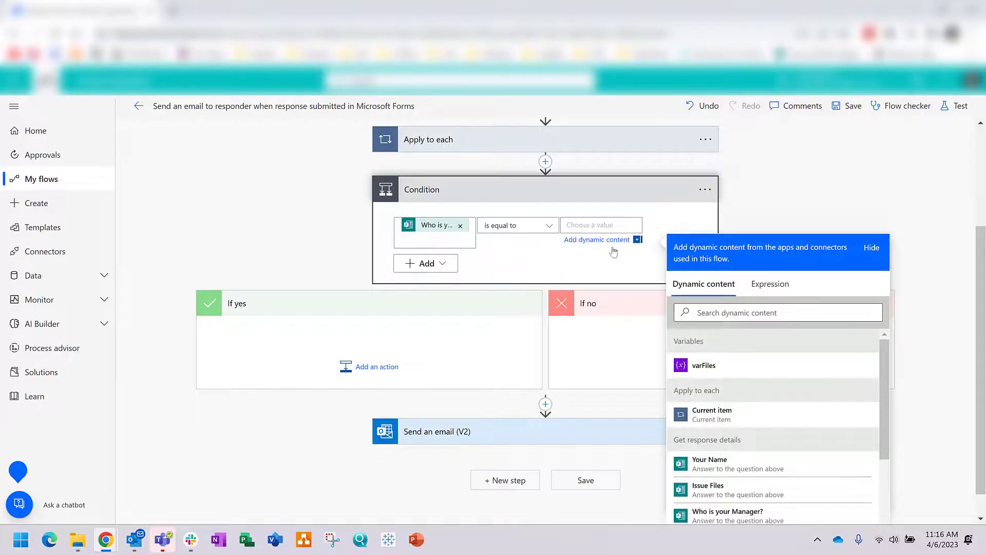
scroll(768, 409, "down", 3)
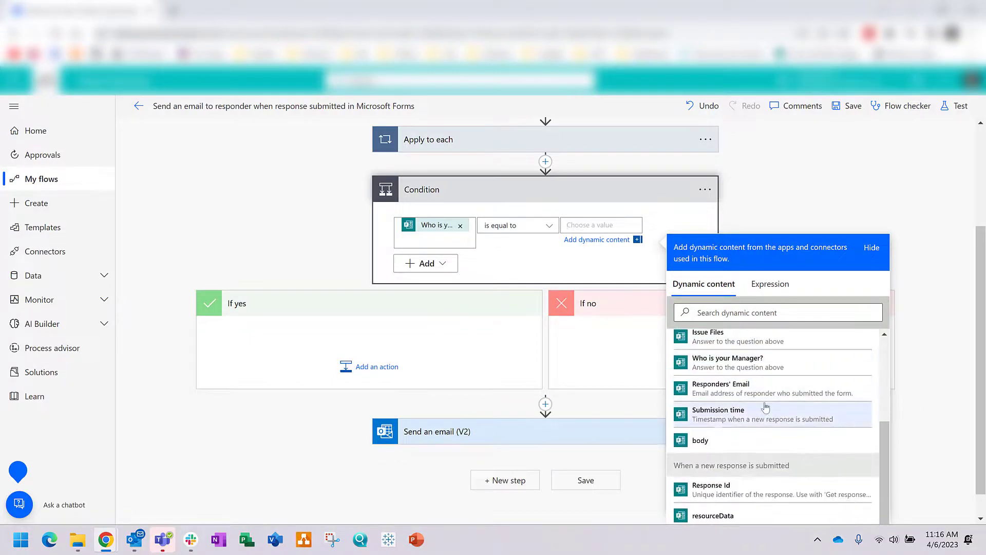
scroll(765, 408, "up", 3)
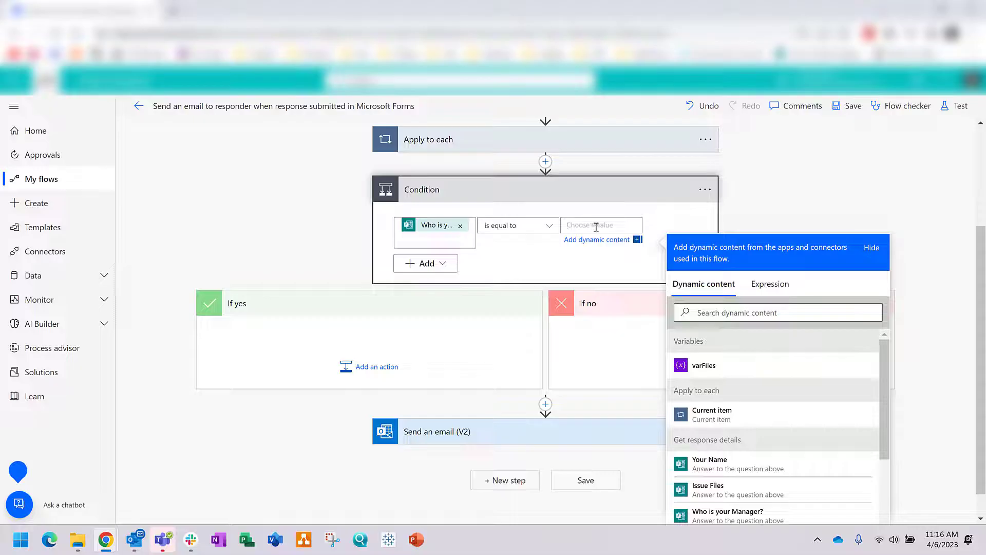
type("Michael Scott")
left_click(291, 456)
left_click_drag(452, 457, 352, 374)
Step: Add Condition 2 checking whether the 'Who is your Manager?' answer equals the second manager's name
left_click(505, 505)
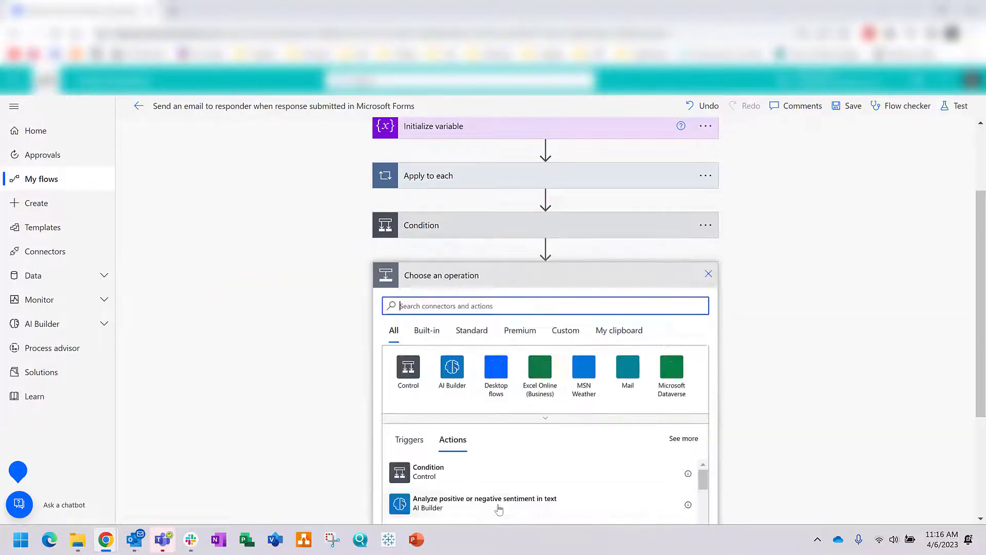
left_click(408, 374)
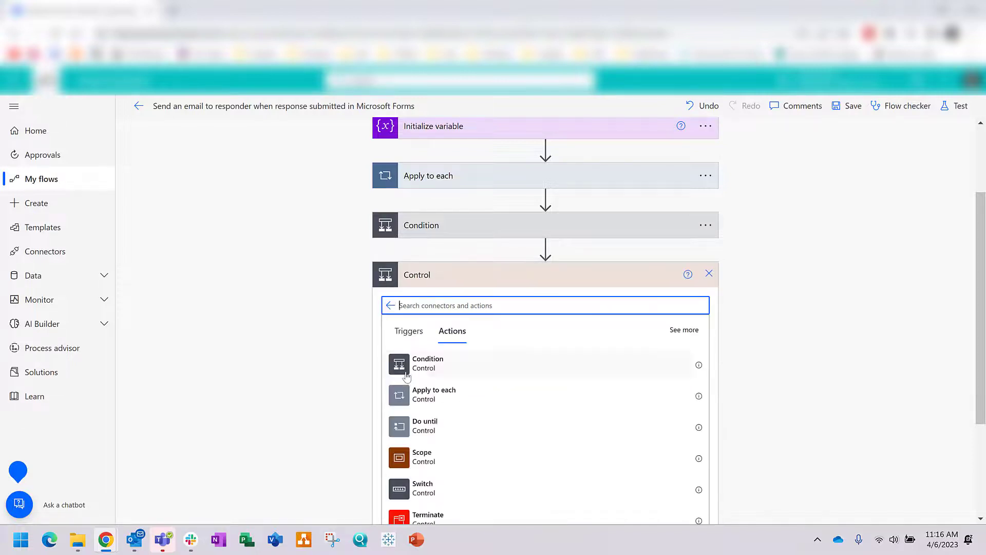
left_click(431, 367)
left_click(439, 315)
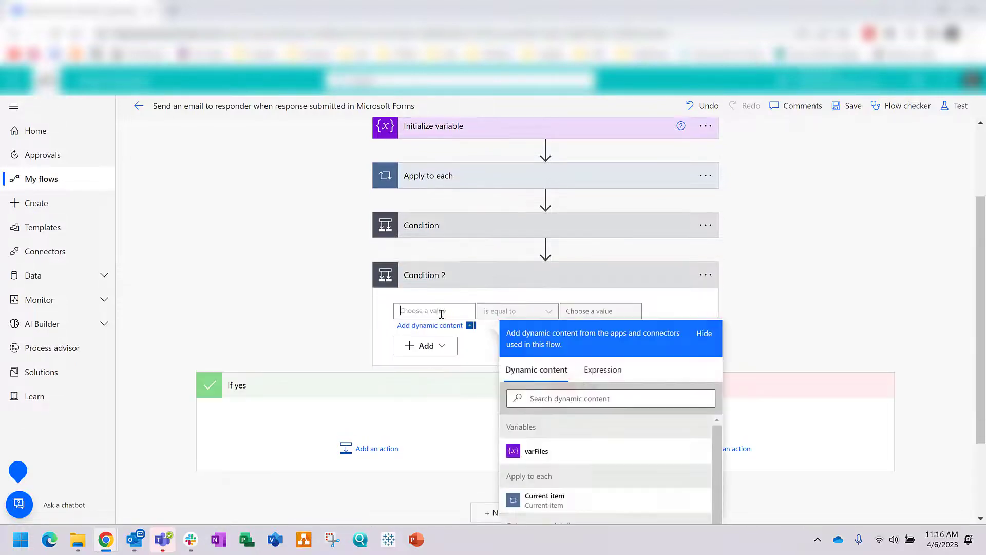
scroll(542, 388, "down", 2)
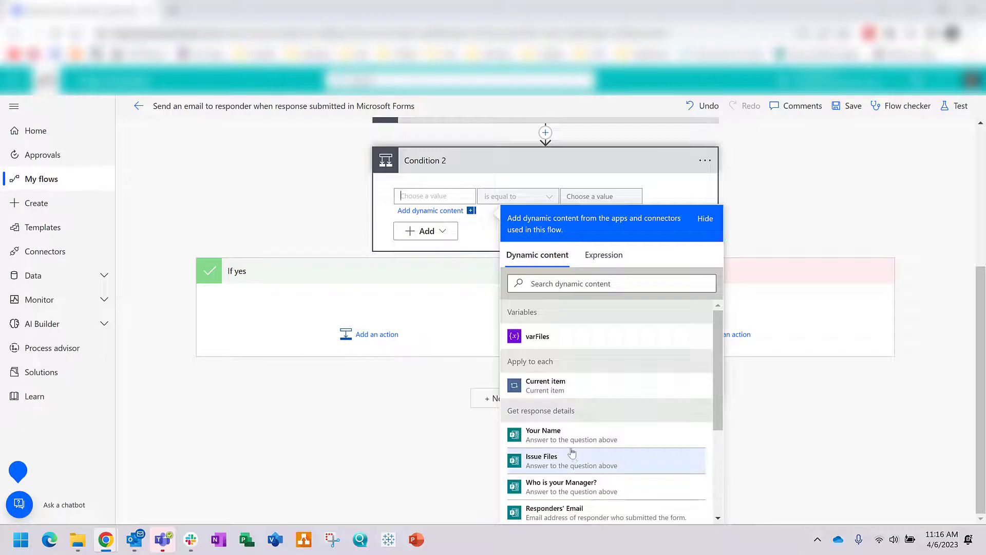
left_click(565, 487)
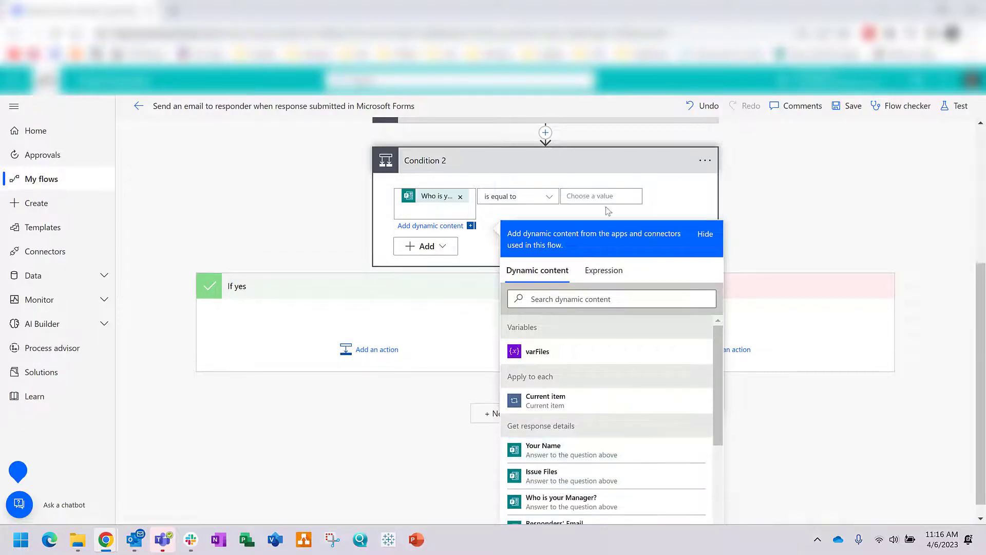
left_click(610, 196)
type("Jim Halpert")
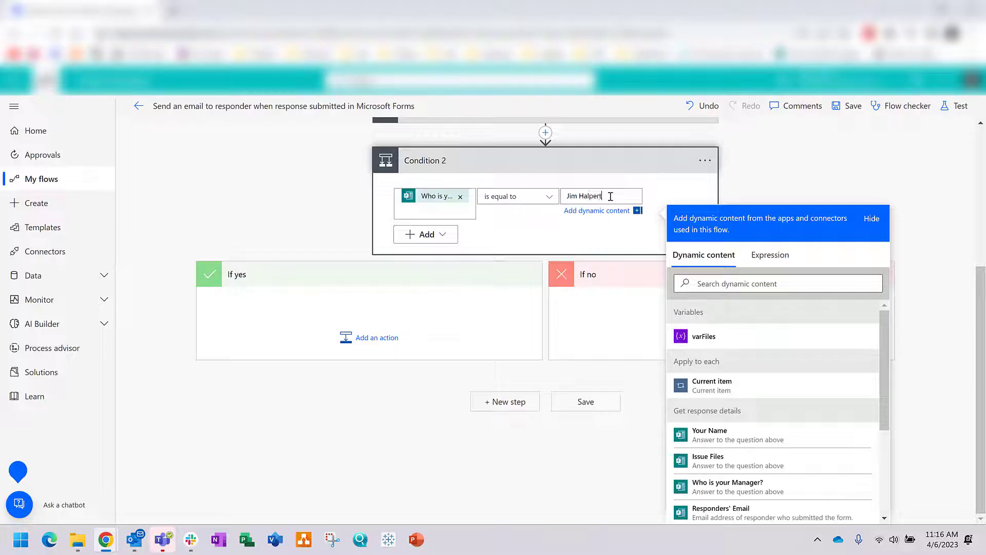
left_click(369, 441)
Step: Add an Office 365 Send an email (V2) action to a Gmail recipient with an Issues subject naming the manager
type("email")
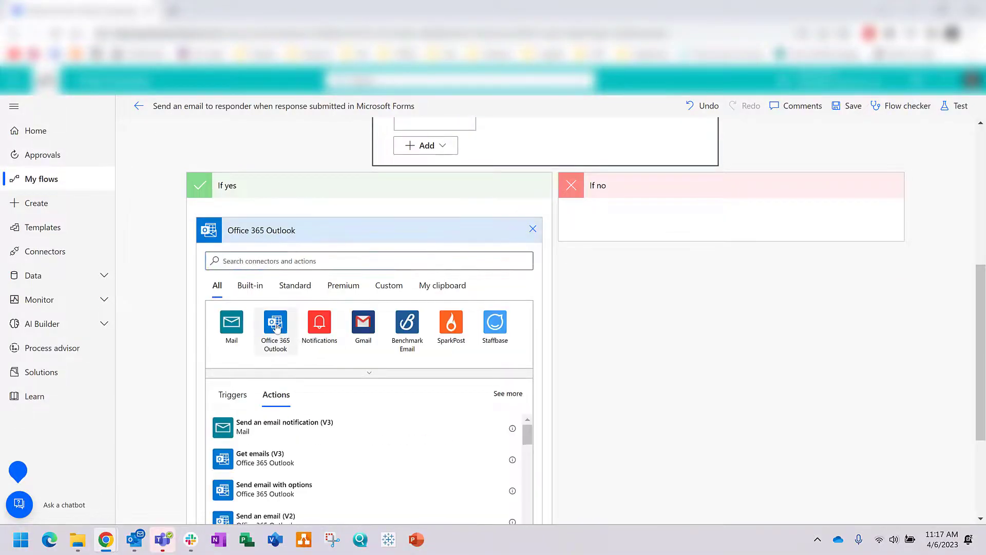
left_click(264, 516)
left_click(342, 308)
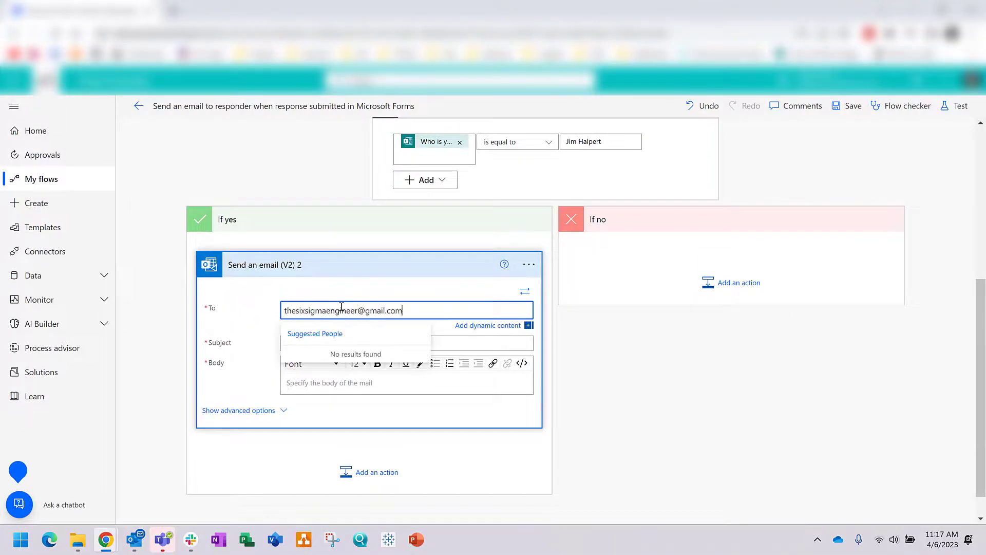
key("Tab")
type("Issues - Jim Halpert")
Step: Attach the varFiles array, set the body to 'See attached issues', and save the flow
left_click(242, 436)
scroll(511, 385, "down", 2)
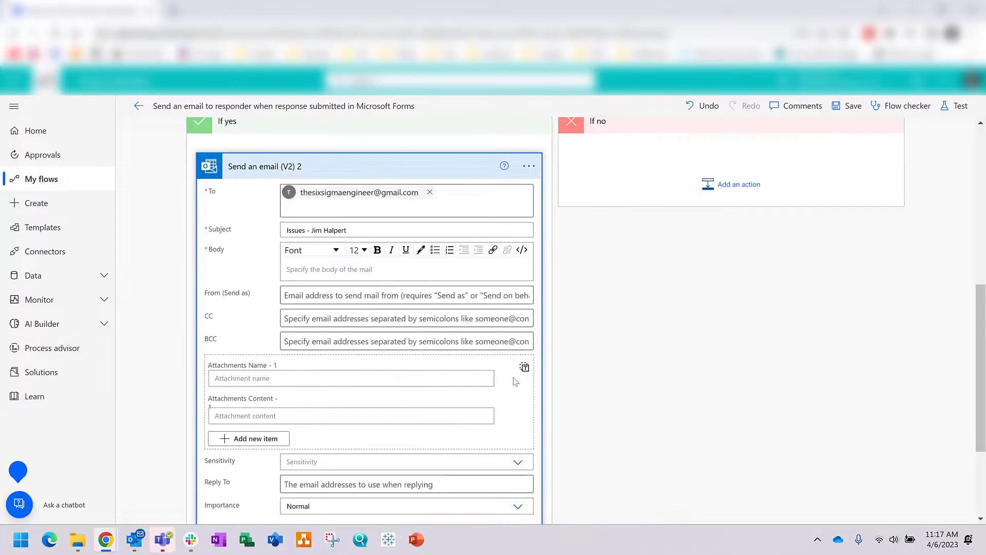
left_click(524, 367)
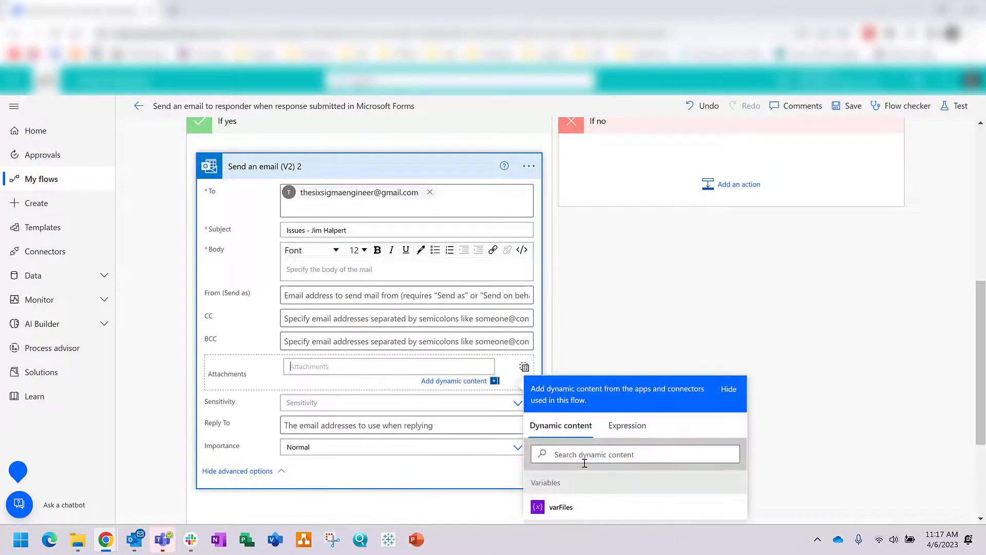
left_click(561, 506)
left_click(324, 272)
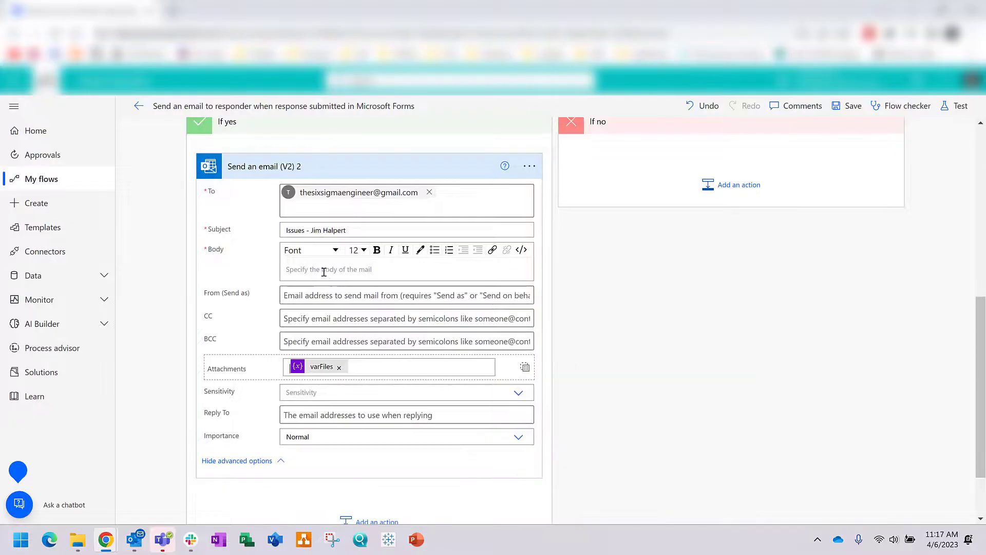
type("ssues")
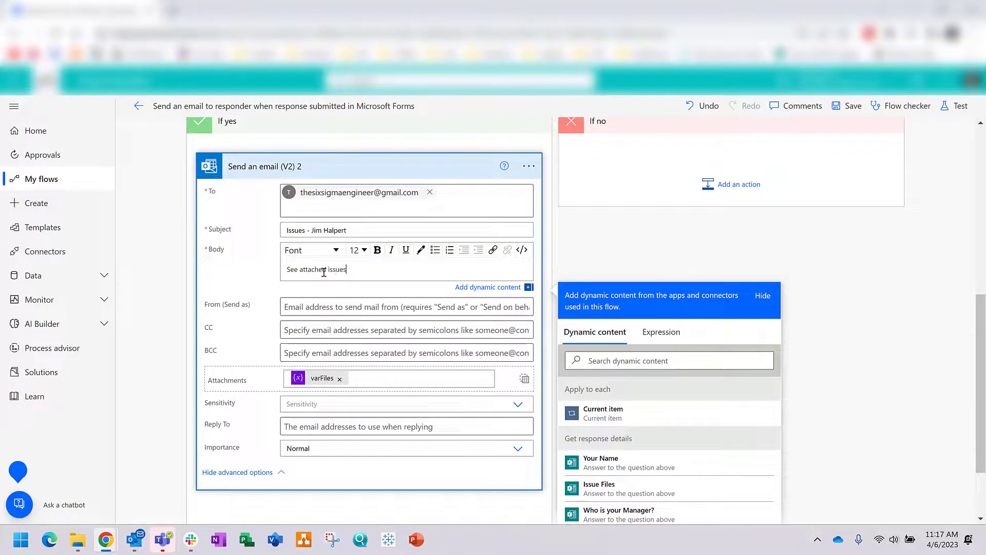
left_click(632, 275)
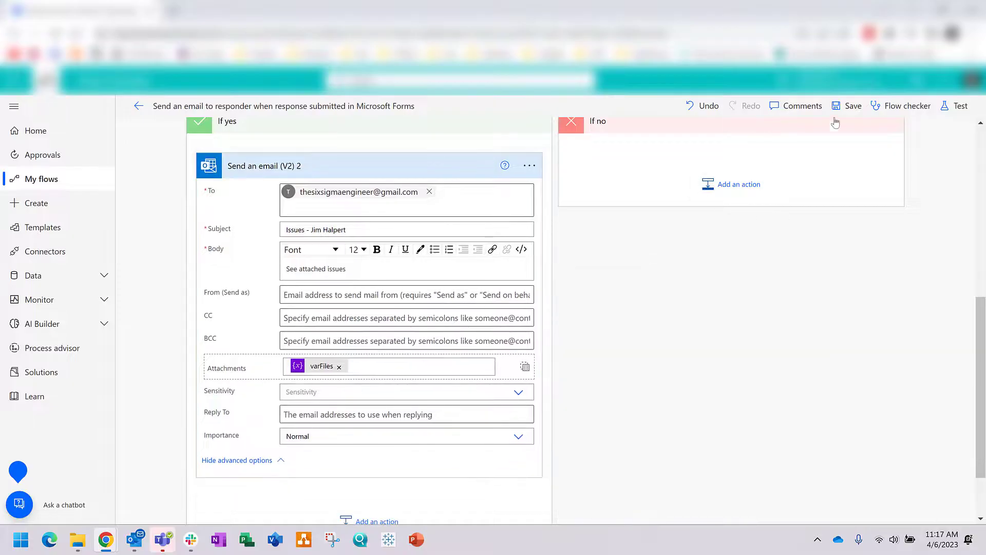
scroll(833, 126, "up", 5)
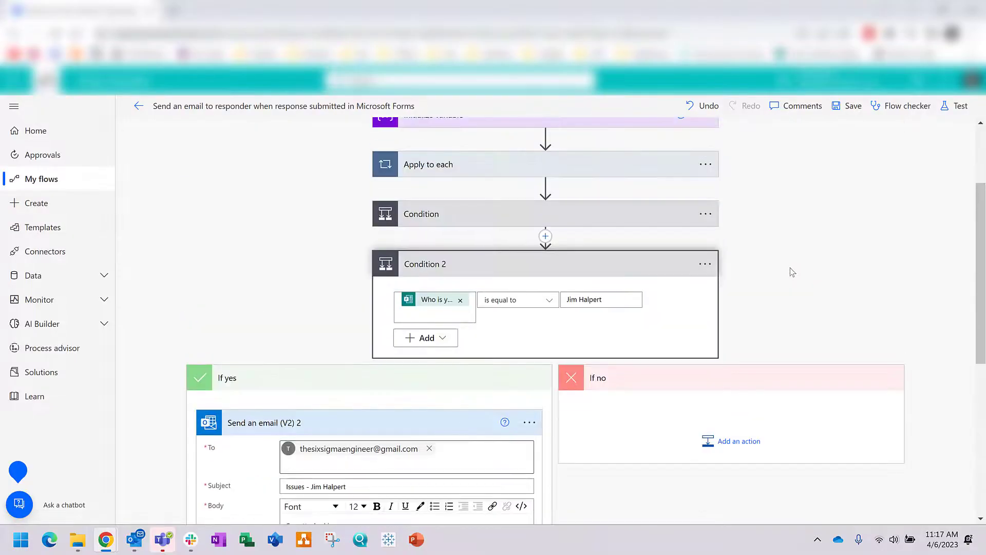
left_click(836, 116)
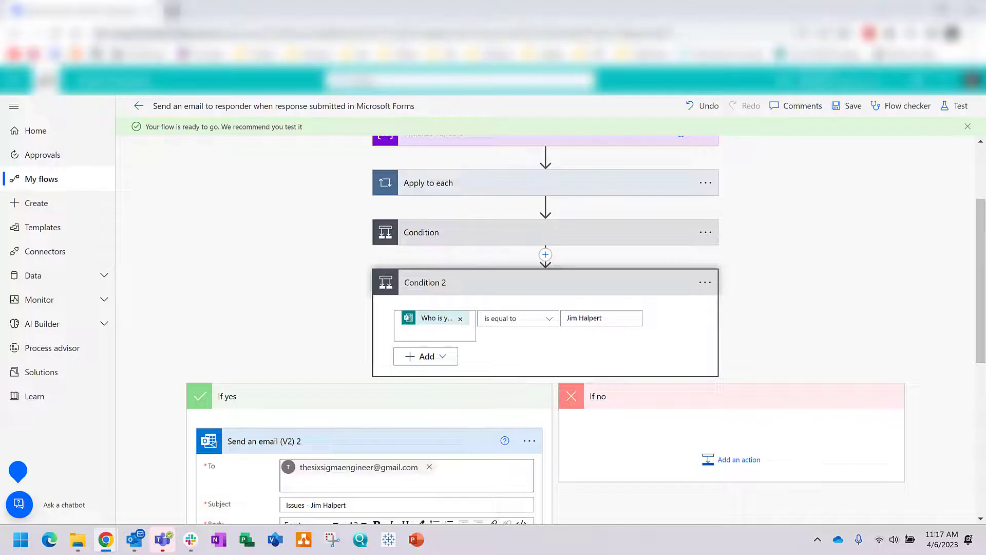
Step: Submit a Forms response with Test Excel.xlsx and Test File.jpg uploaded
left_click(19, 81)
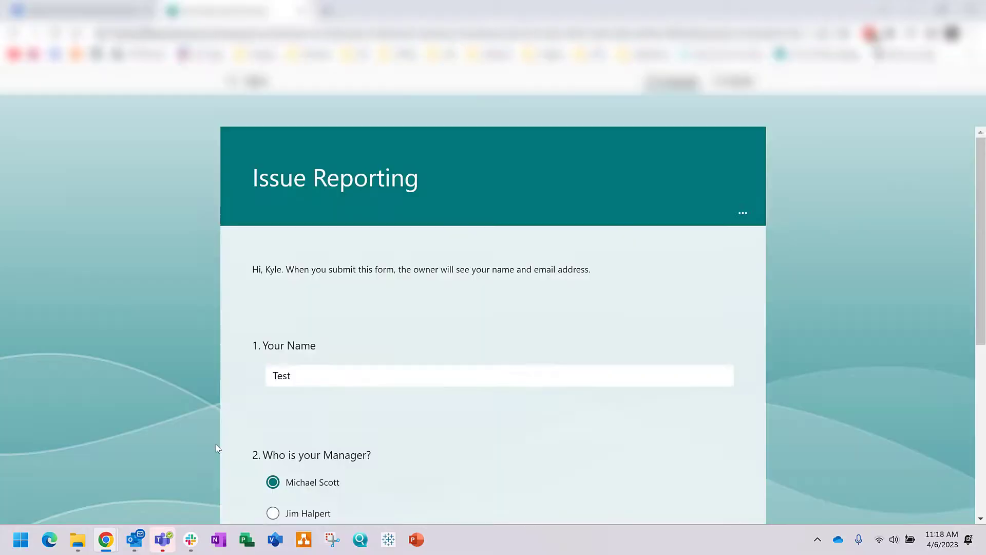
scroll(216, 443, "down", 5)
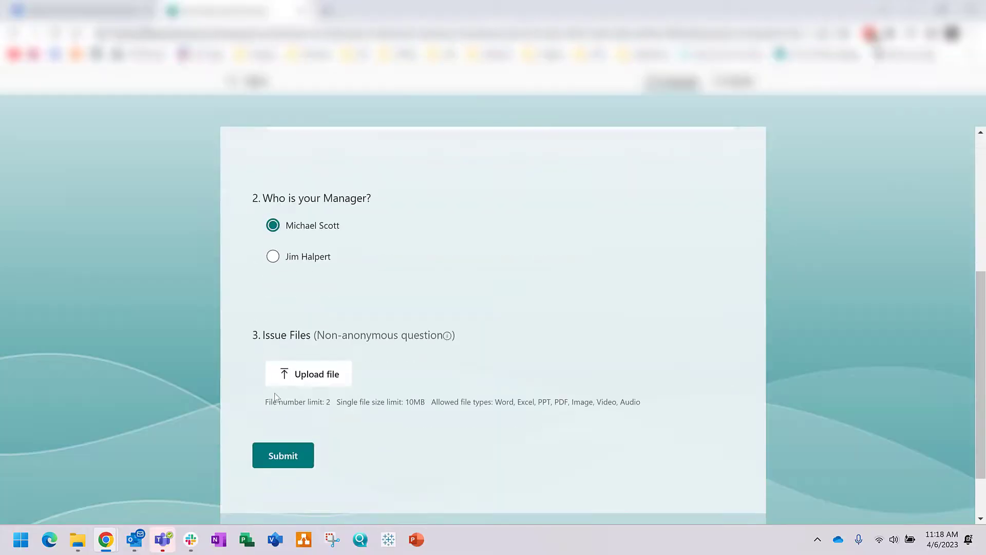
left_click(303, 375)
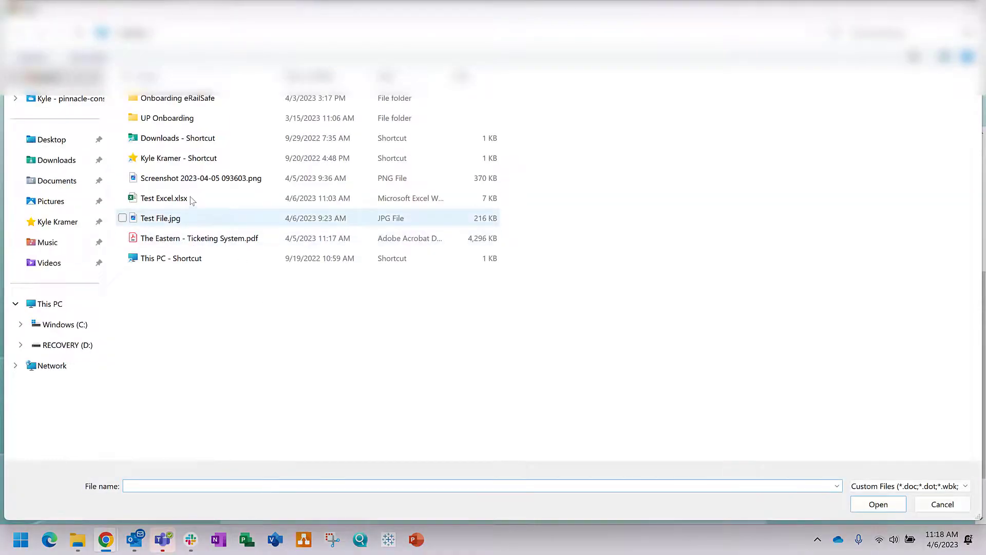
left_click(188, 200)
left_click(169, 218, "ctrl")
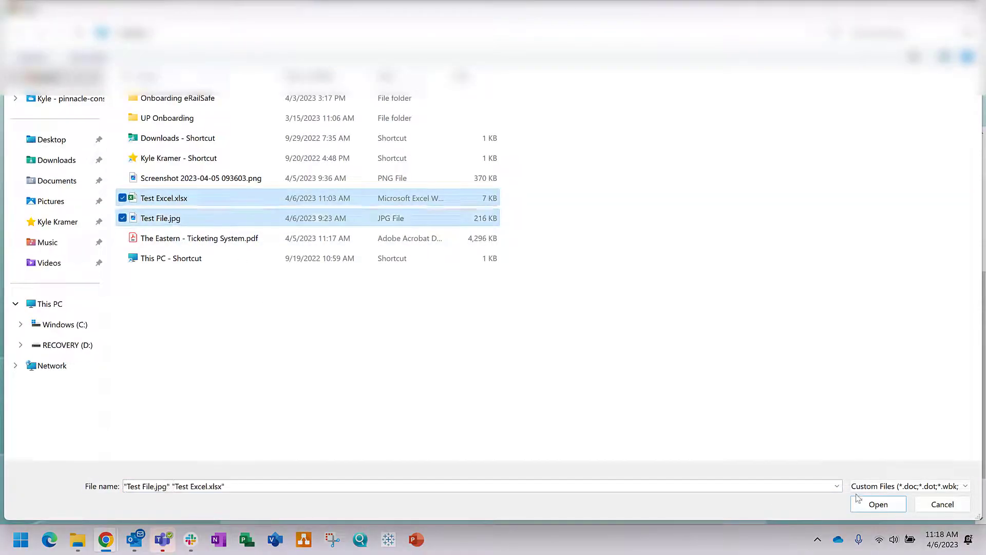
left_click(878, 504)
scroll(629, 376, "down", 2)
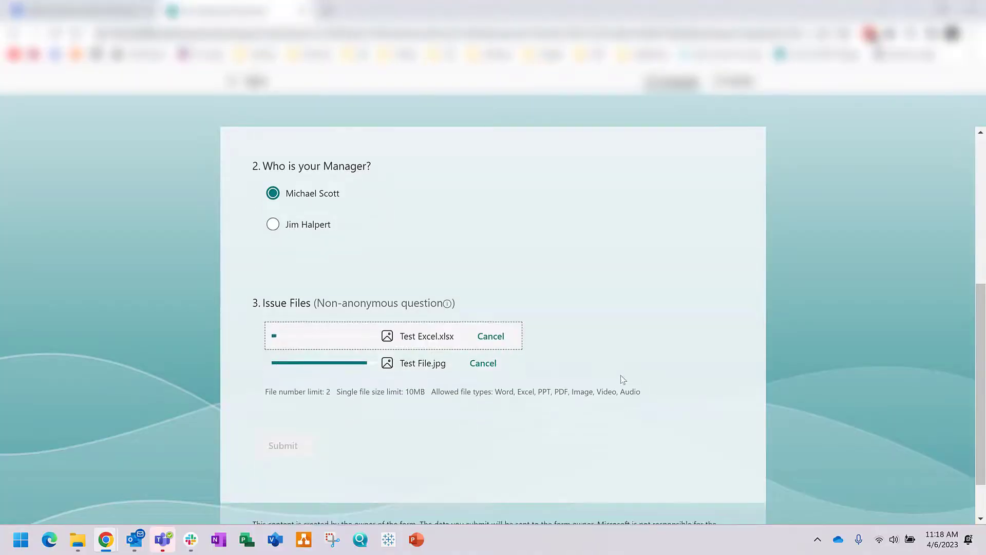
left_click(284, 417)
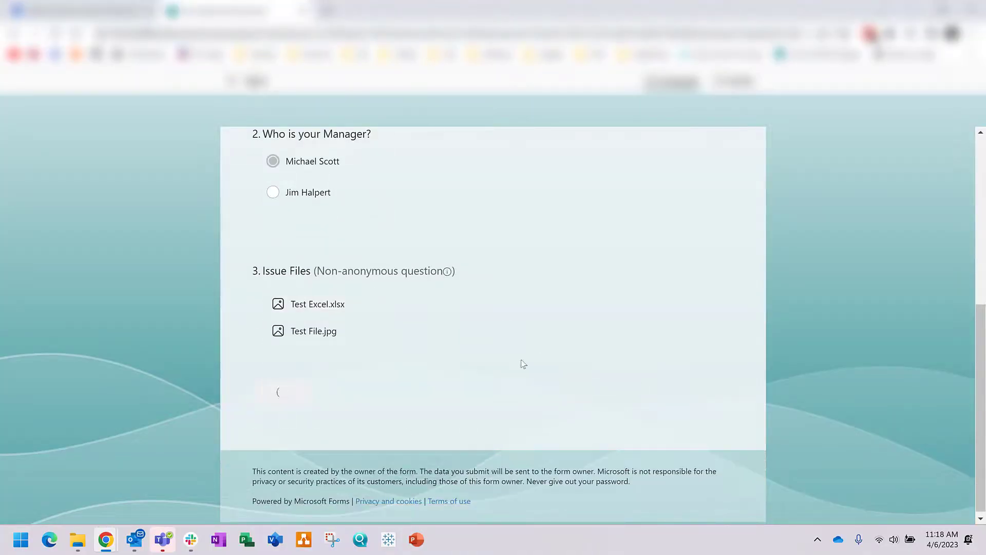
Step: Submit a second response named 'Test' choosing the second manager, with both test files attached
left_click(318, 317)
left_click(303, 375)
type("Test2")
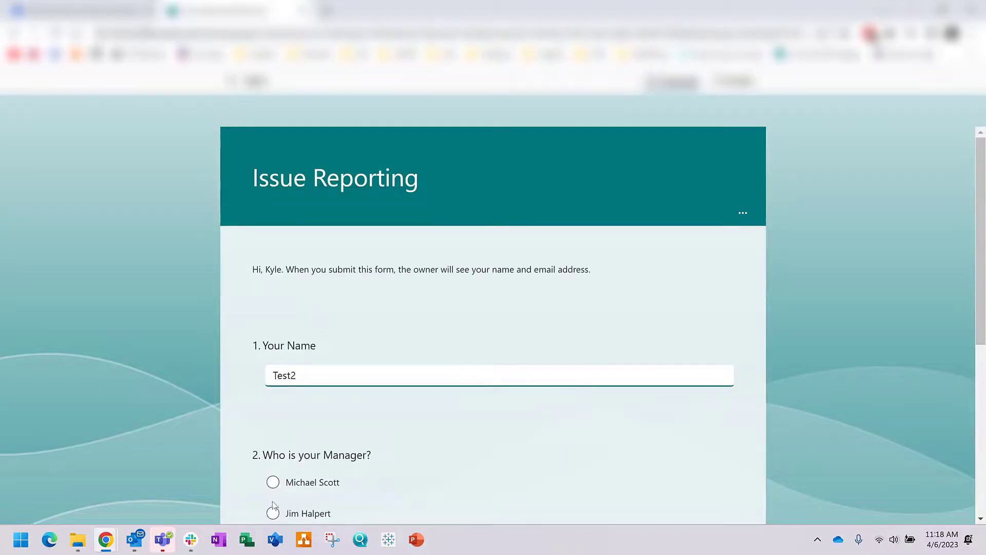
left_click(272, 513)
scroll(287, 349, "down", 6)
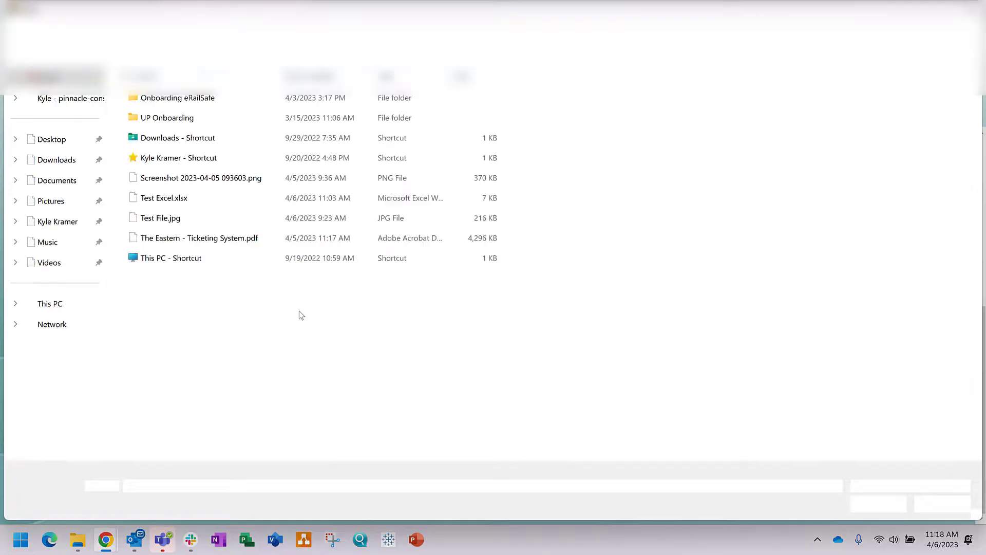
left_click(160, 217)
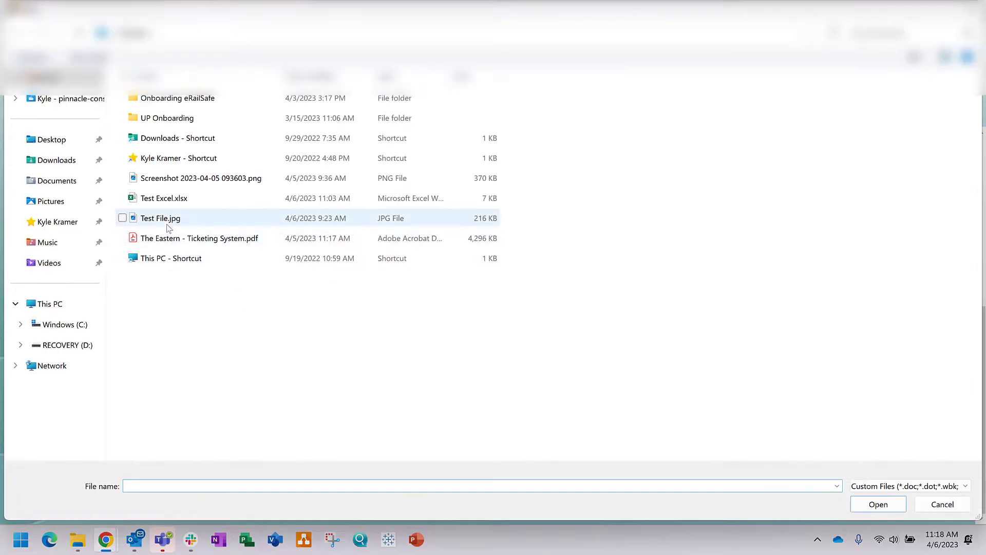
left_click(163, 197, "ctrl")
left_click(888, 501)
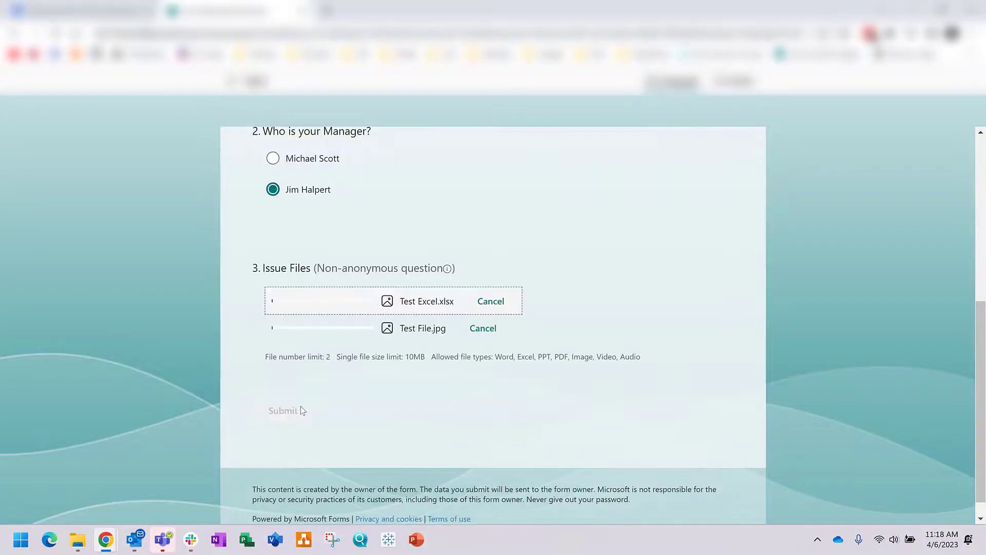
left_click(281, 417)
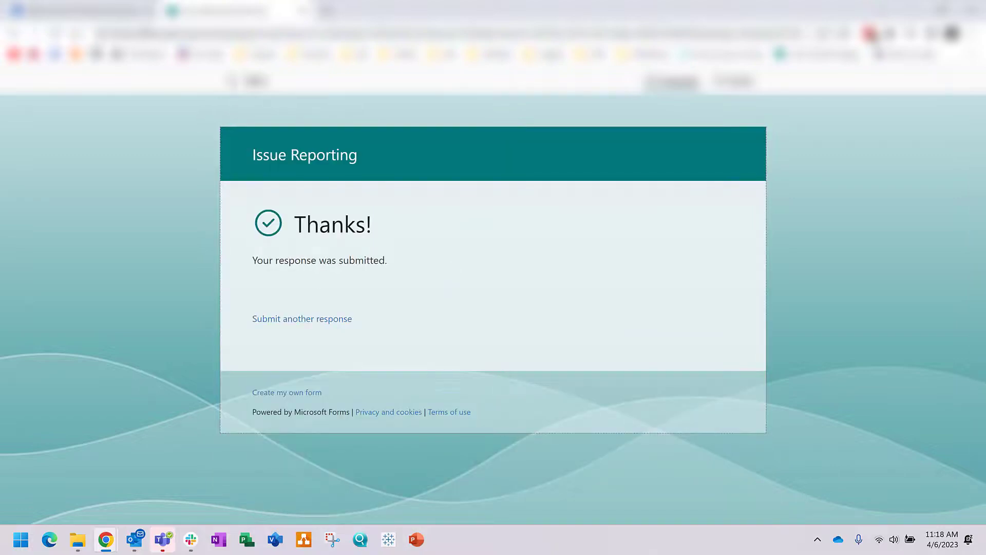
key("ctrl+1")
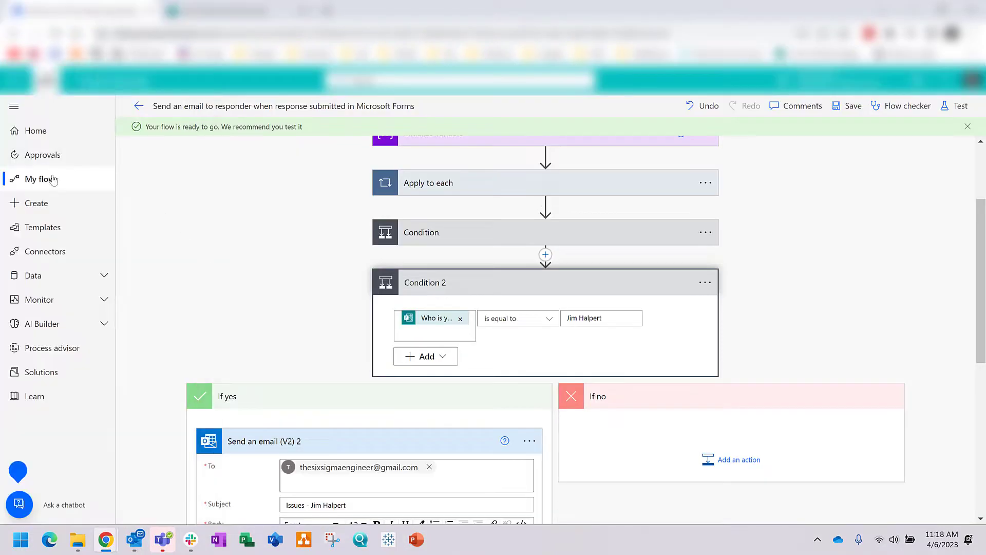
Step: Check the flow's run history in My flows, confirming the newest runs succeeded
left_click(53, 180)
left_click(271, 243)
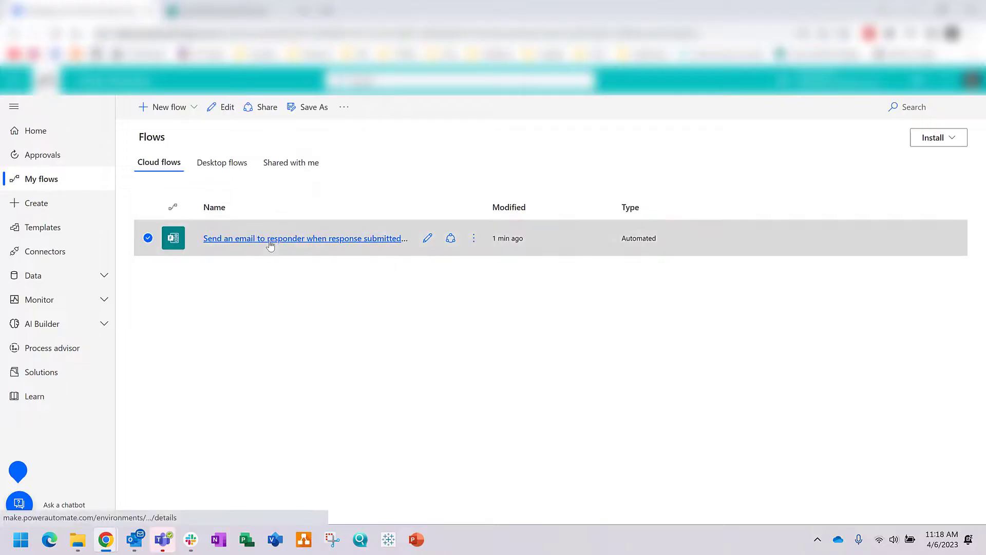
scroll(417, 310, "down", 1)
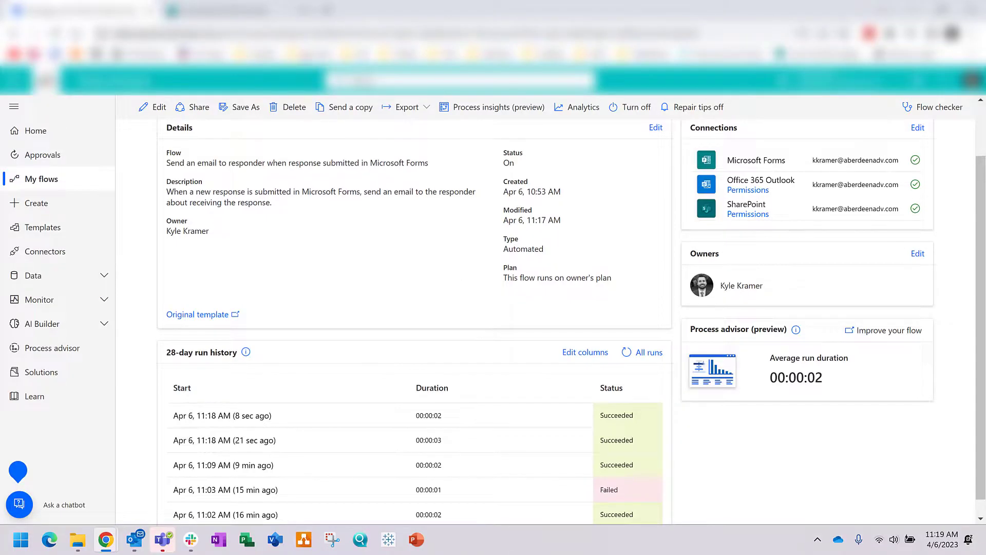
key("ctrl+Tab")
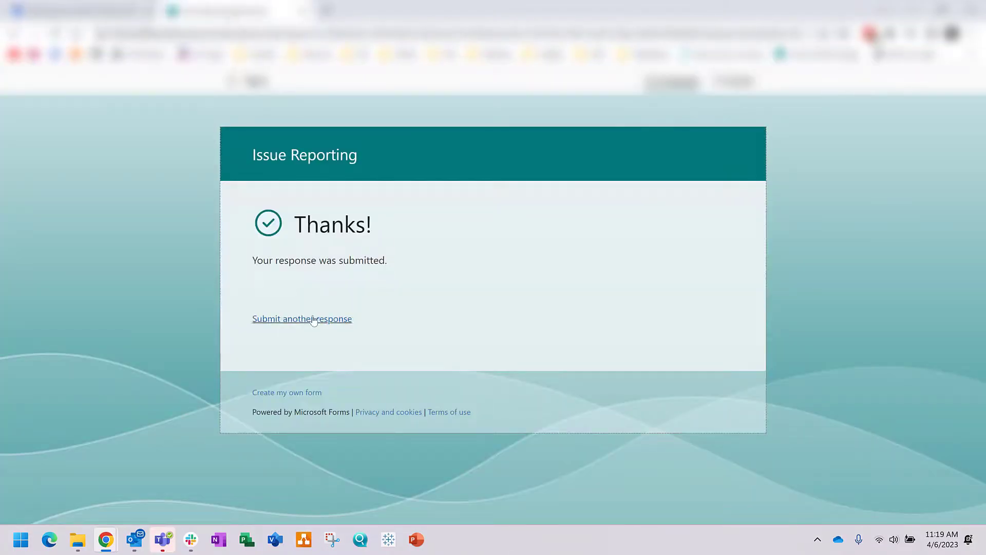
Step: Open the Issue Reporting form's Responses tab to view its 2 responses and 00:11 average time
left_click(246, 81)
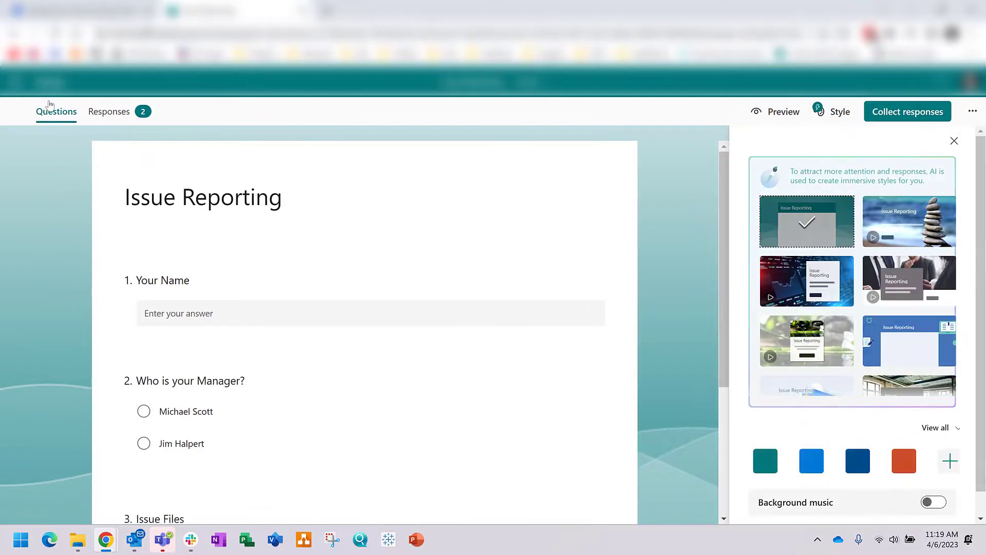
left_click(117, 114)
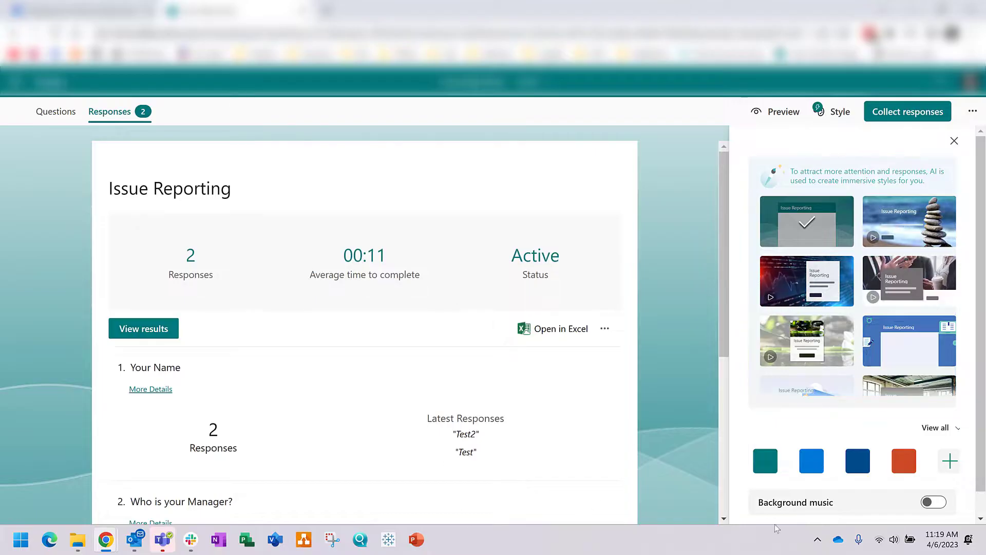
left_click(817, 539)
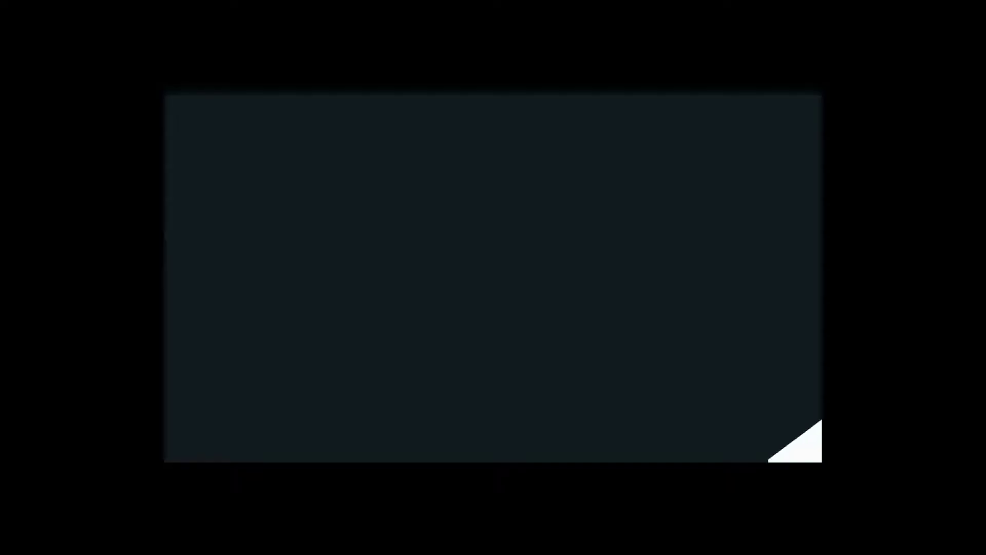